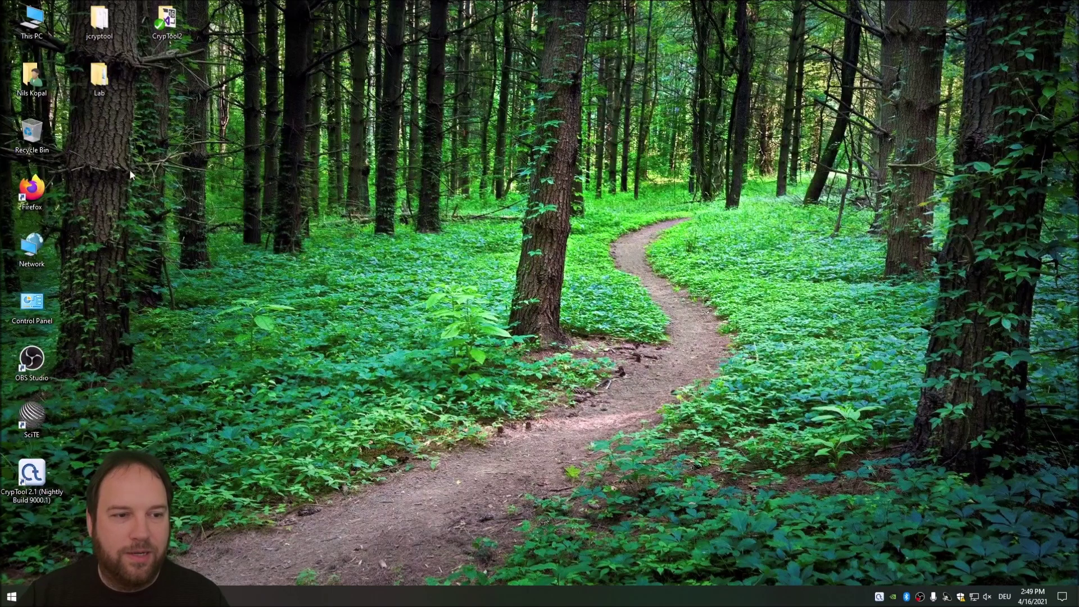
Step: Open the Lab folder on the desktop and look over its Bitmap Data, jpg Data and Text Data subfolders
double_click(99, 76)
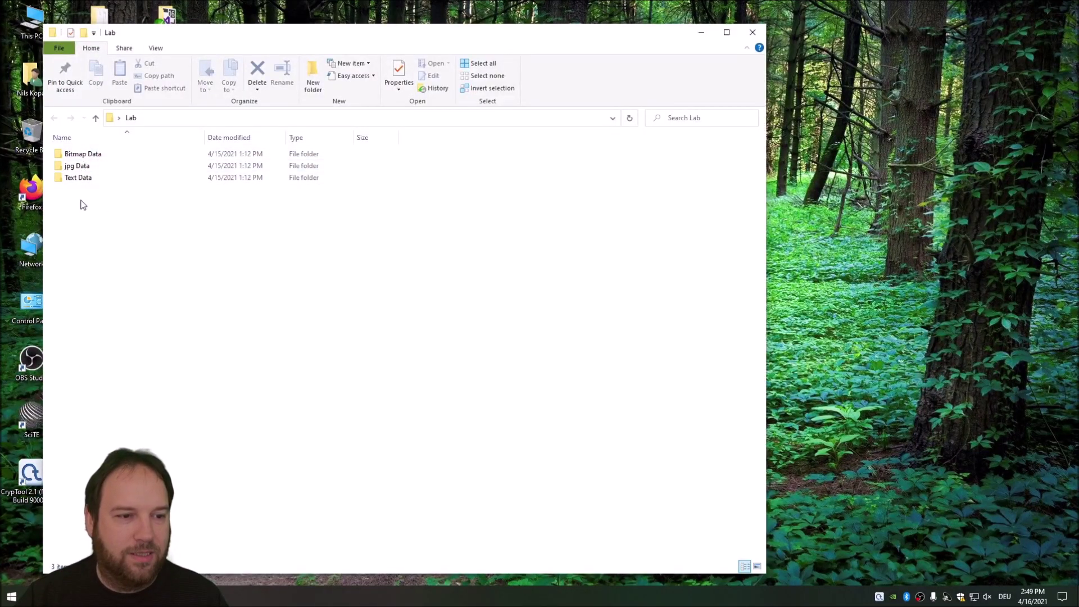
click(78, 155)
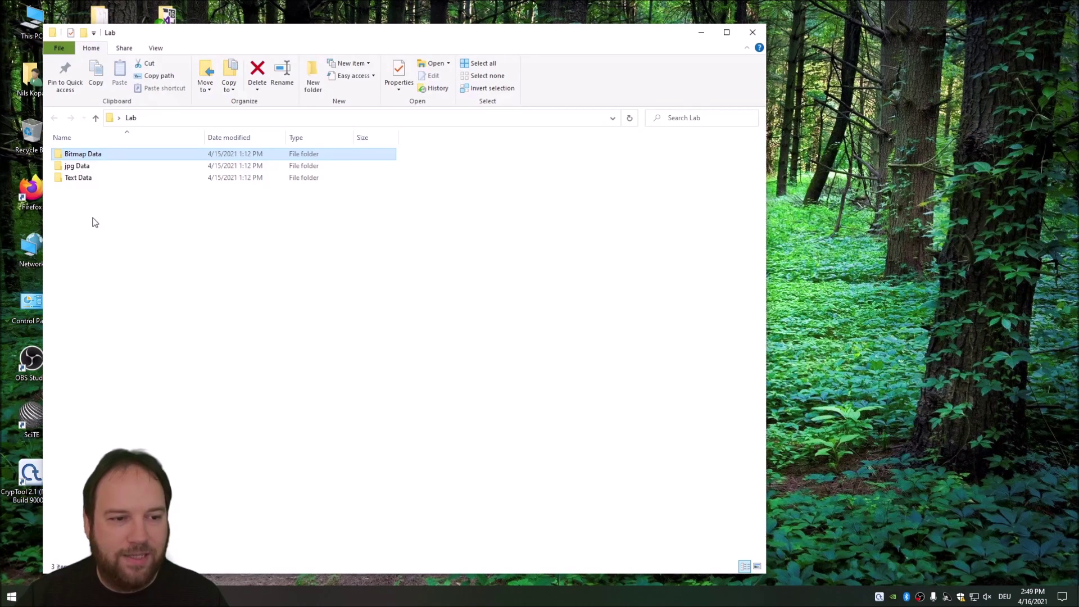
click(80, 179)
click(80, 168)
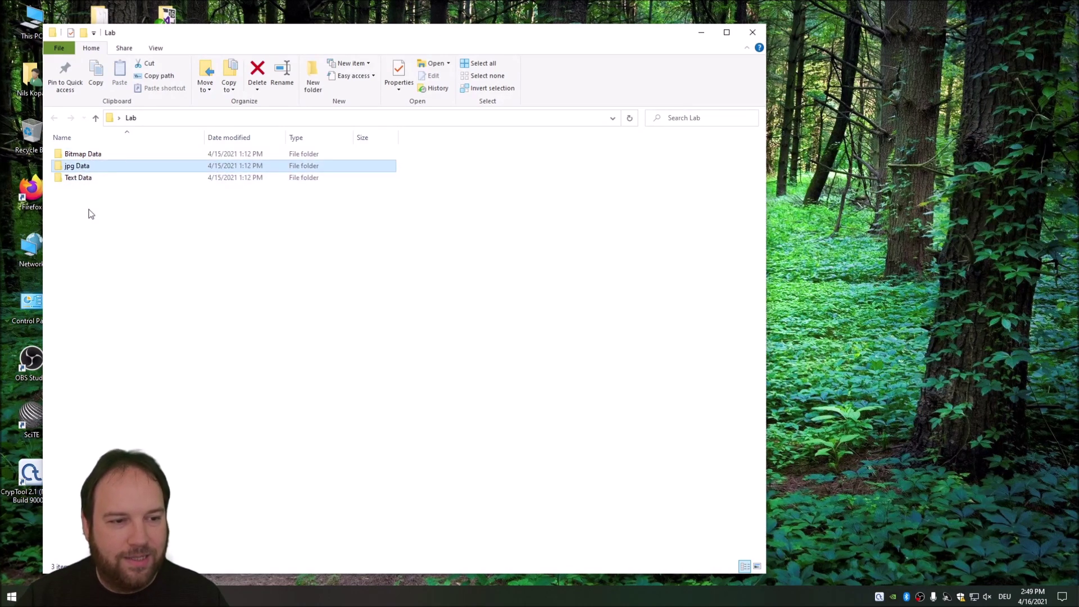
click(76, 180)
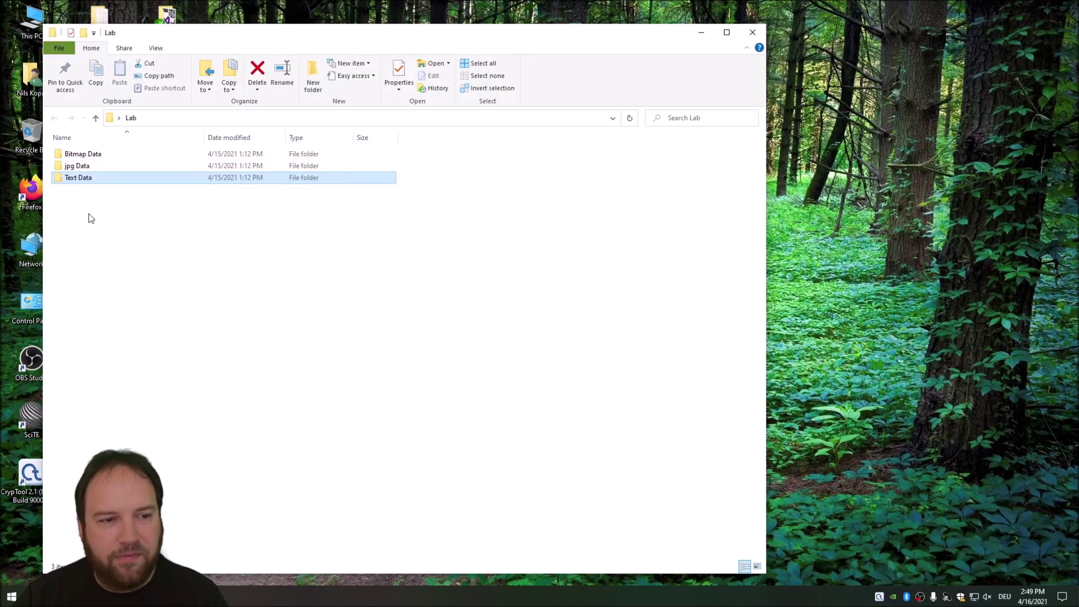
Step: Open the Bitmap Data folder and view the Forest.bmp image, closing the viewer when done
double_click(80, 155)
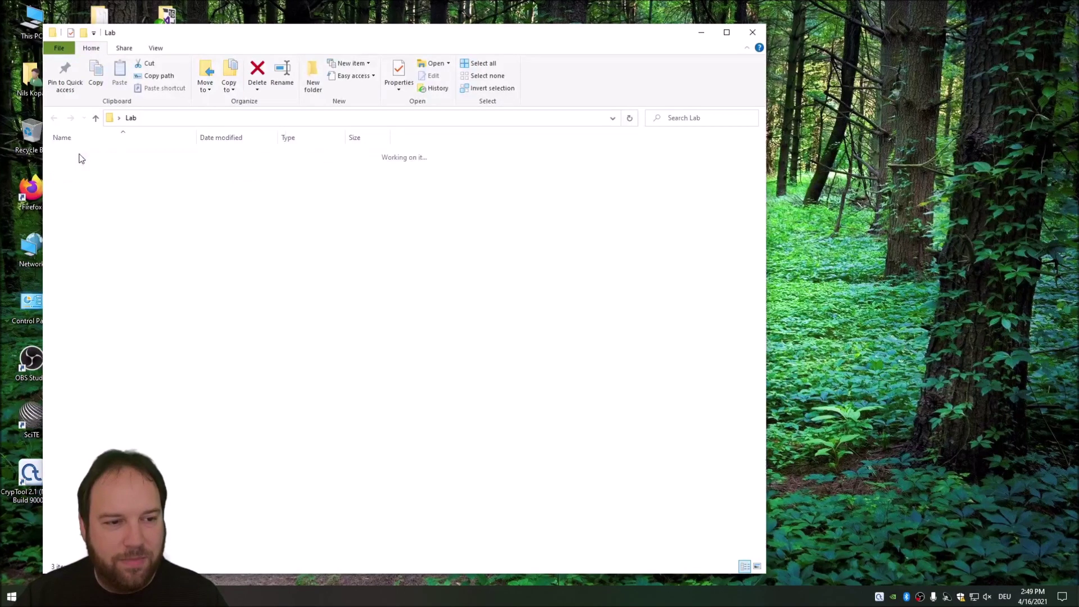
right_click(84, 167)
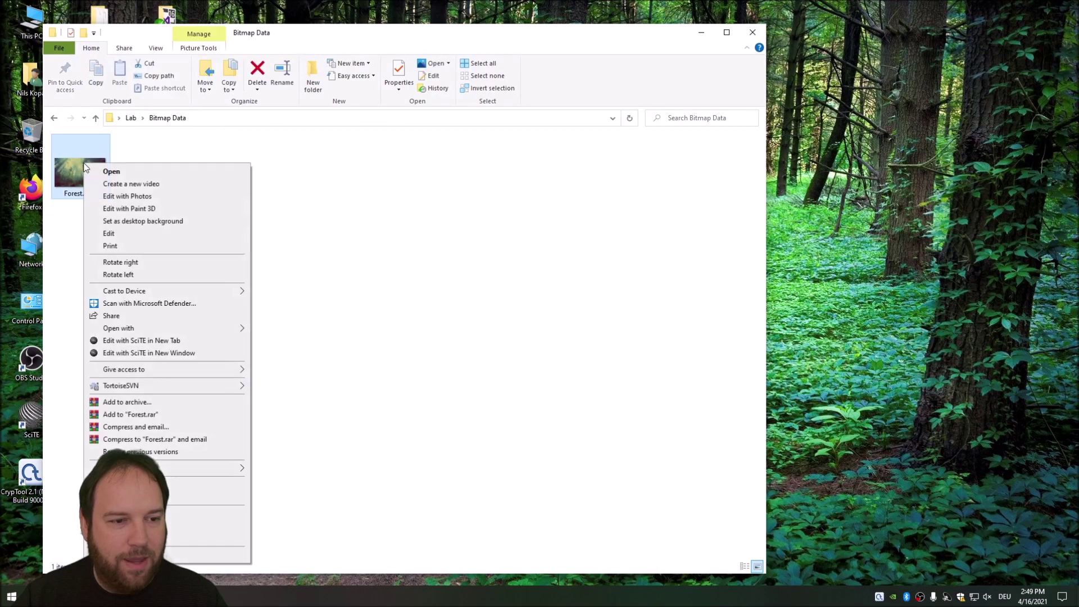
click(108, 173)
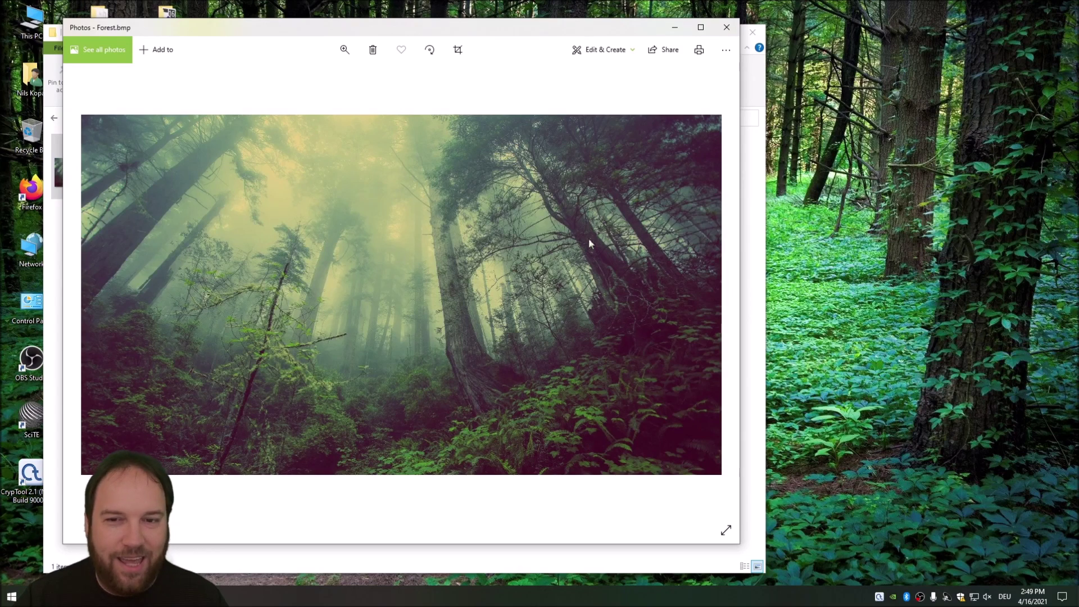
click(727, 27)
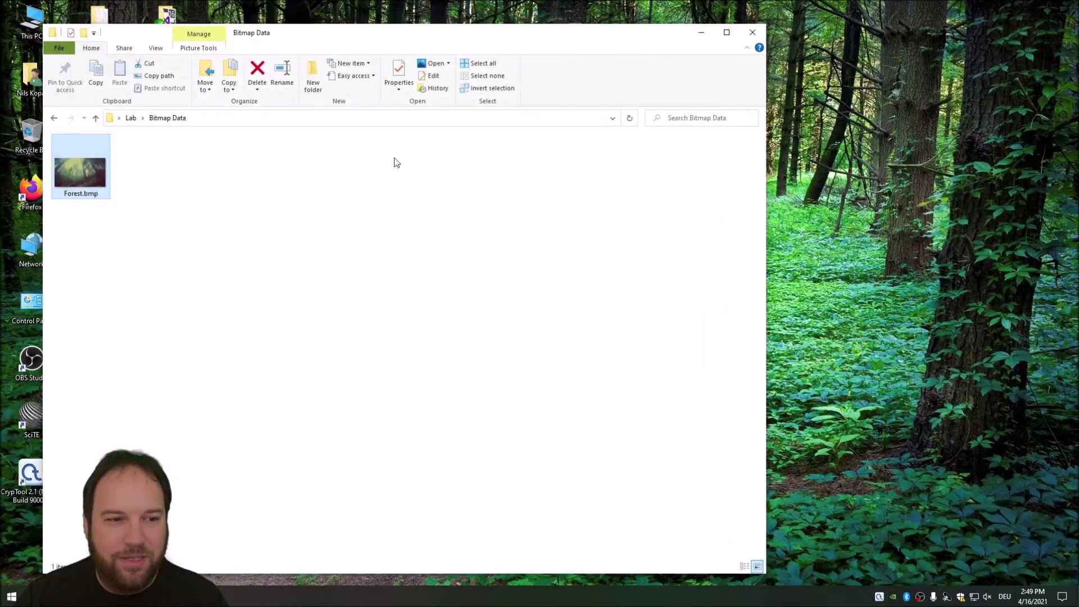
Step: Show the Bitmap Data folder in Details view and check the file size of Forest.bmp
right_click(173, 202)
mouse_move(278, 208)
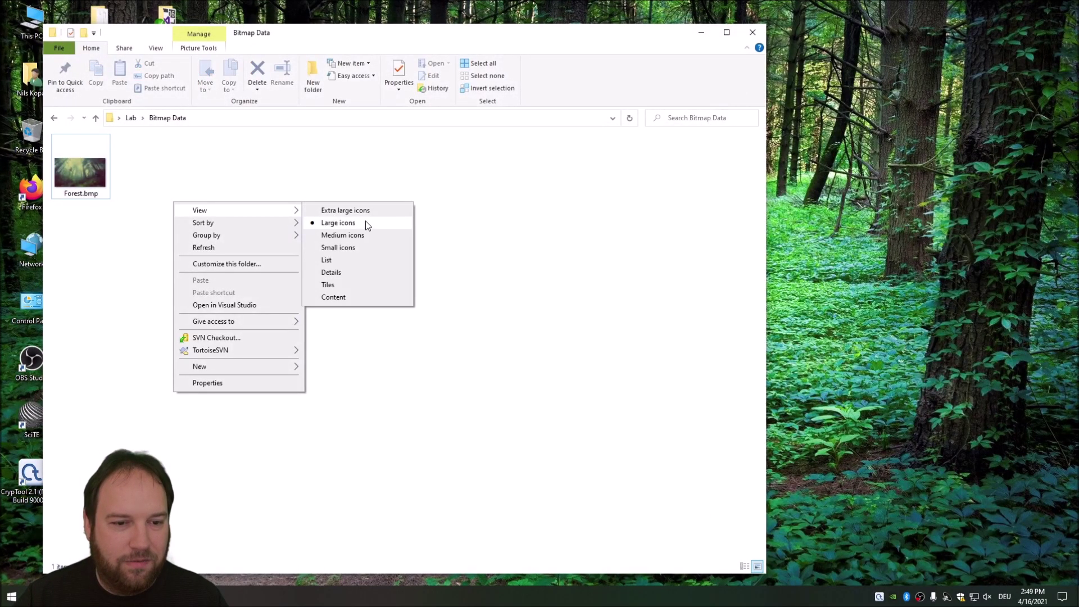
click(343, 272)
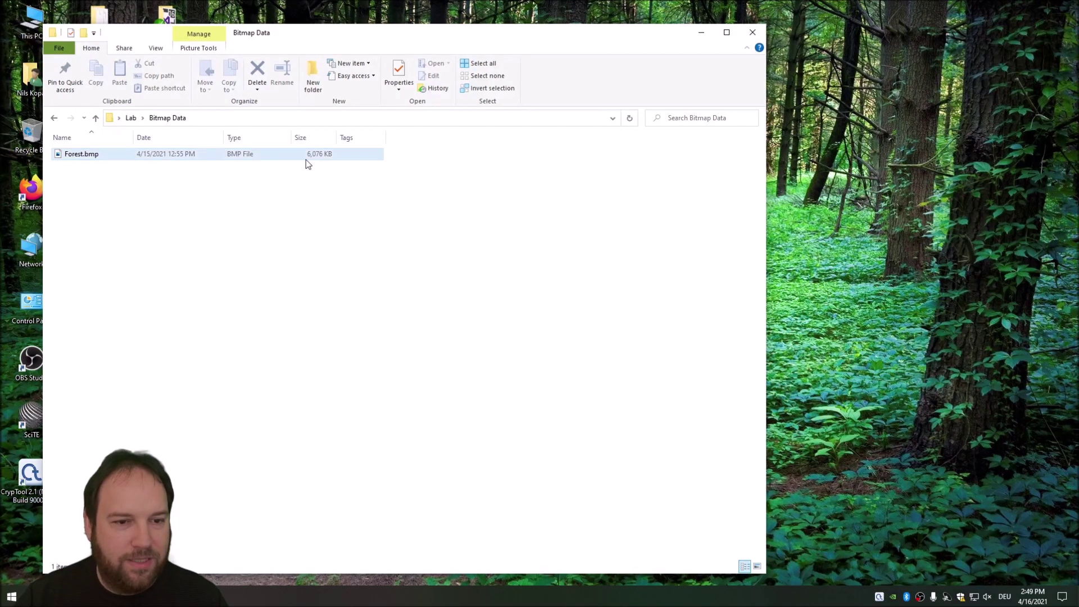
click(331, 158)
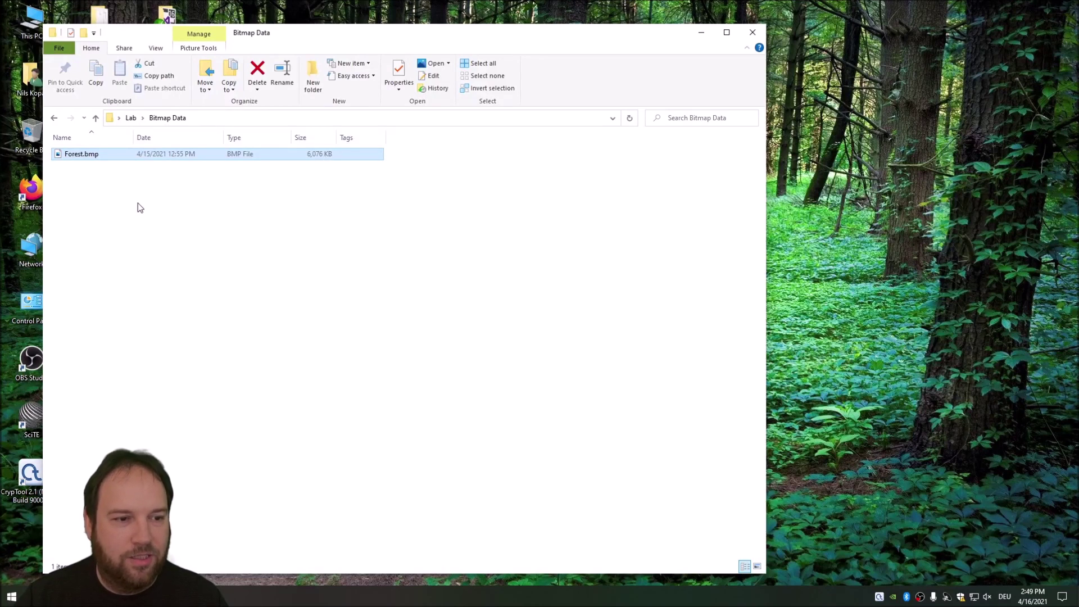
Step: Compress Forest.bmp into the archive Forest.zip using the ZIP format and the Best compression method
right_click(73, 162)
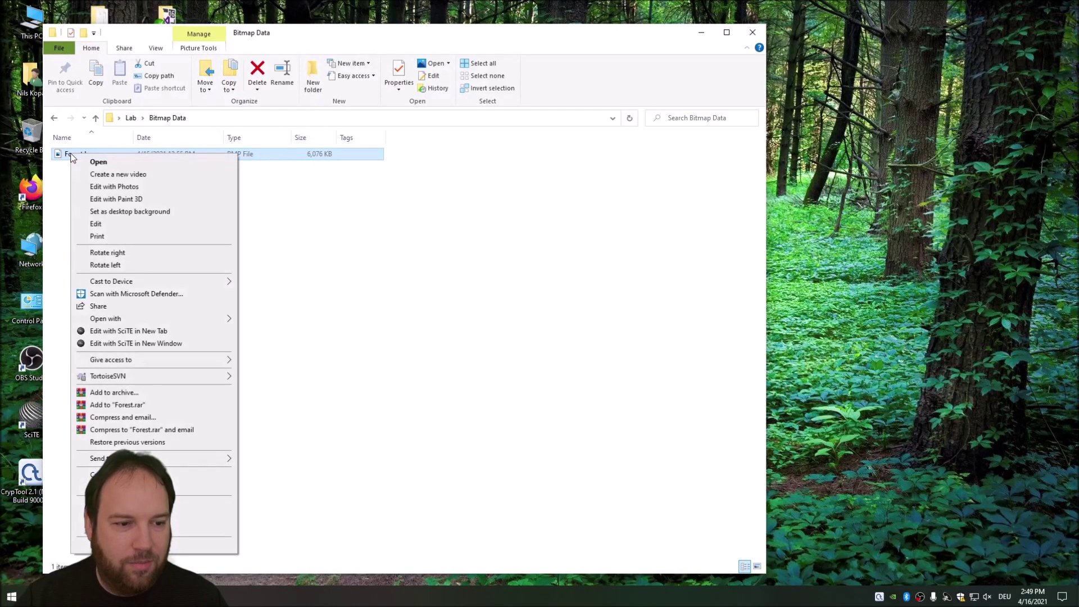
click(110, 393)
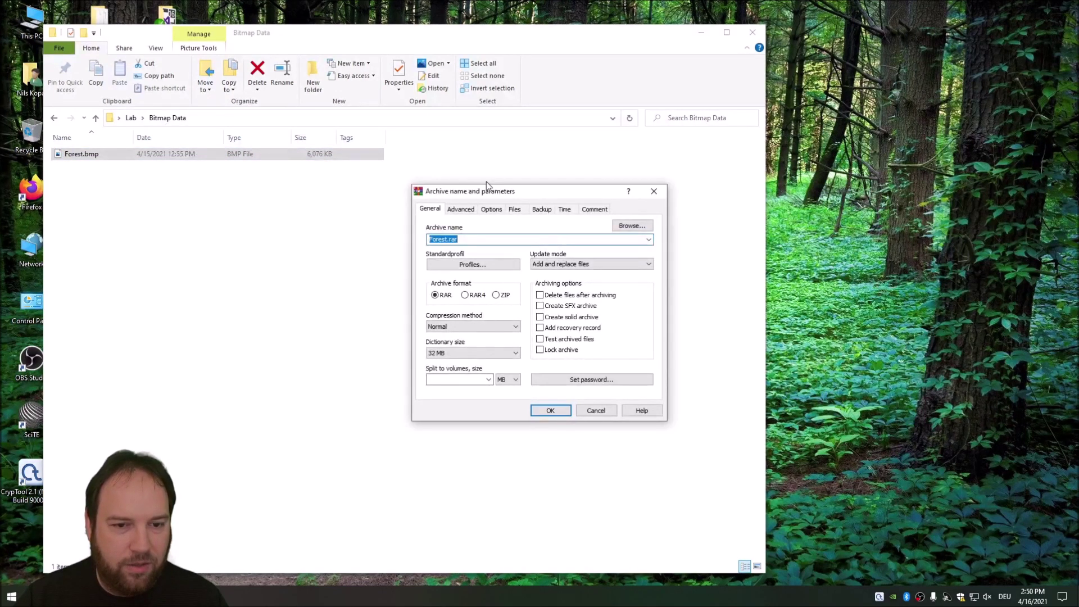
click(496, 295)
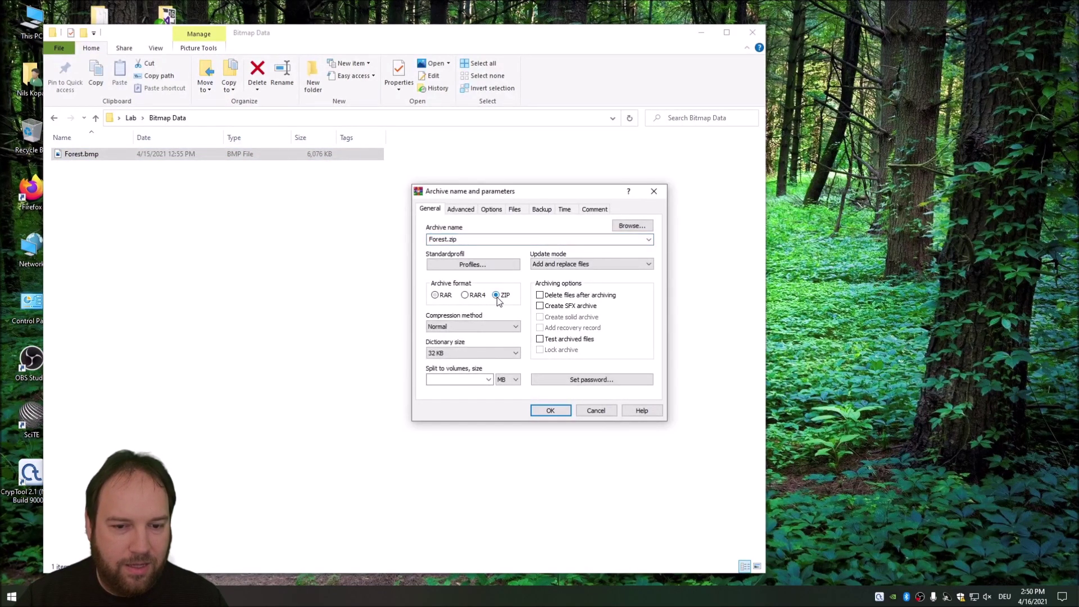
click(466, 330)
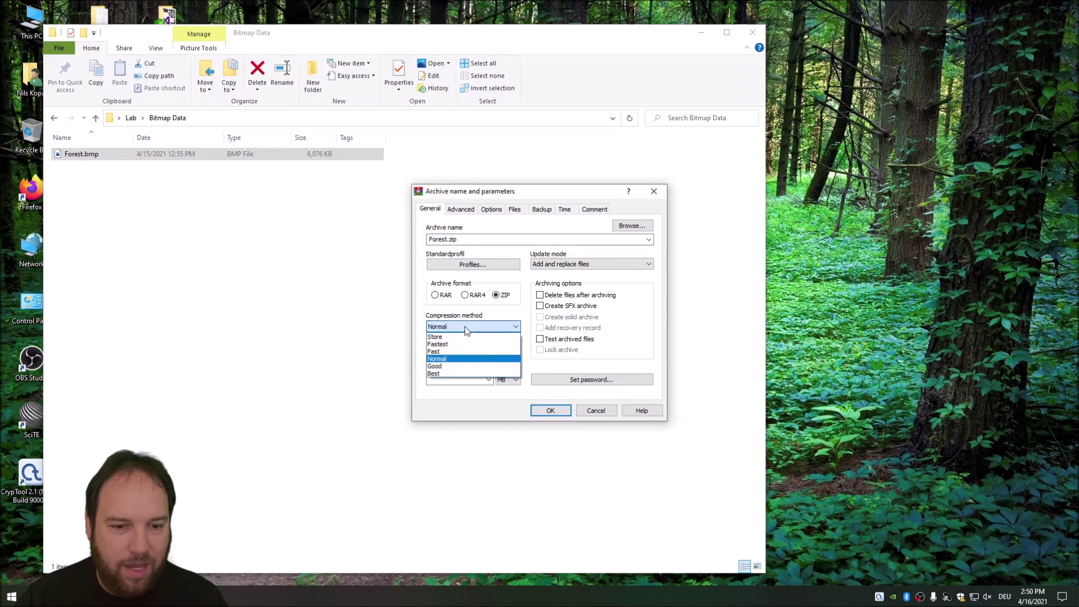
click(441, 374)
click(549, 411)
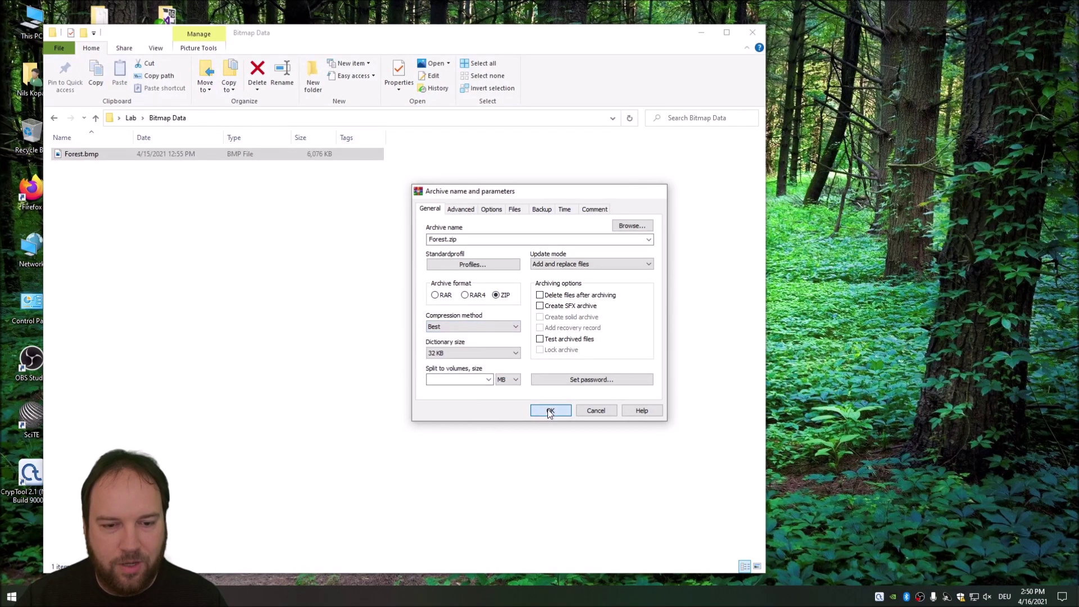
Step: Compare the file sizes of Forest.bmp and Forest.zip in the Bitmap Data folder
click(126, 185)
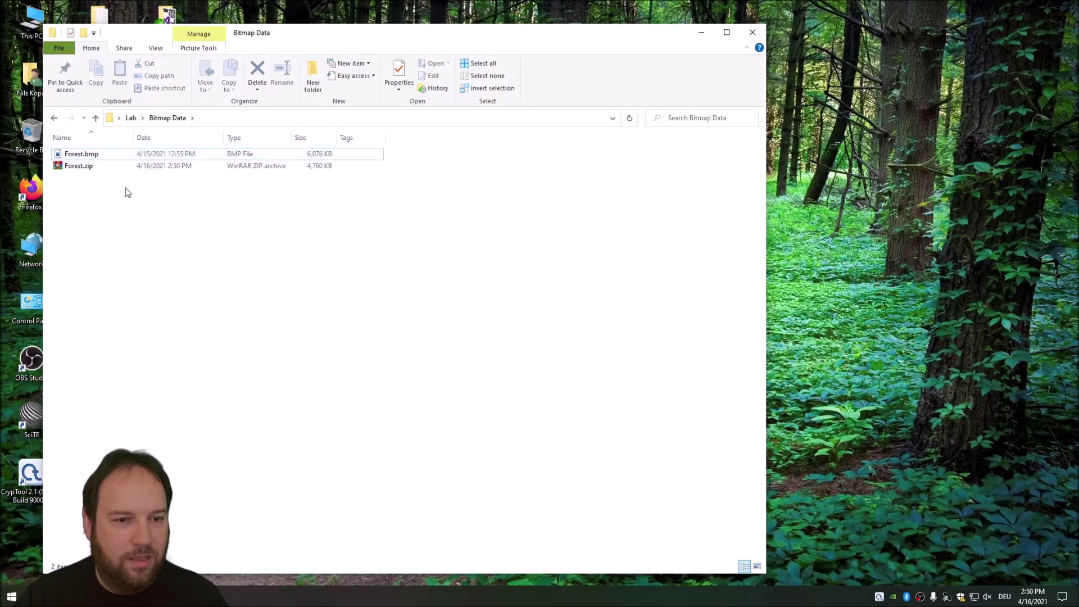
click(82, 159)
shift+click(317, 170)
click(310, 169)
click(290, 203)
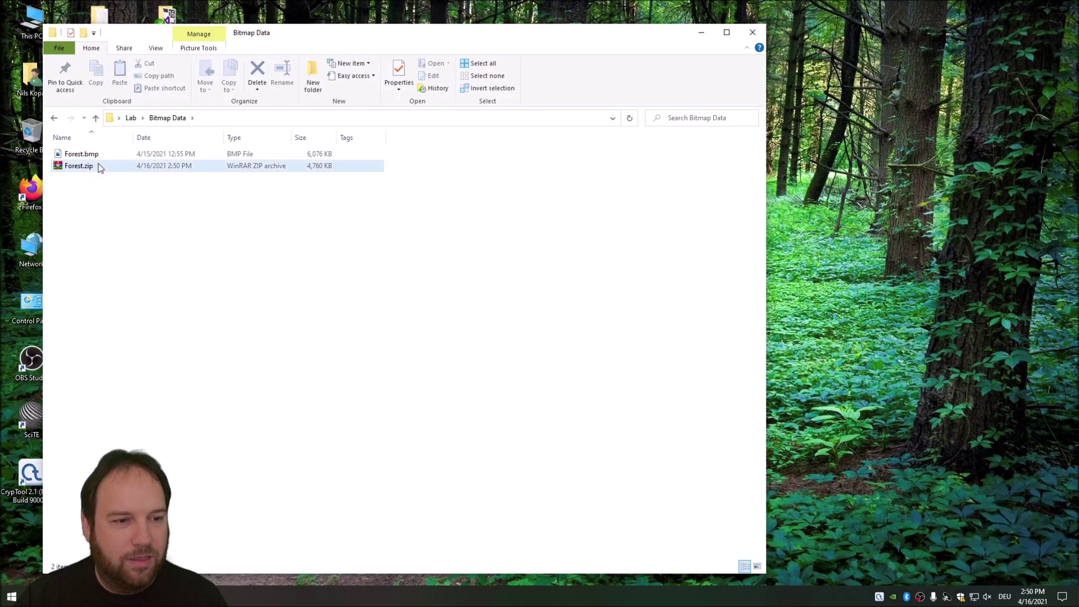
mouse_move(82, 158)
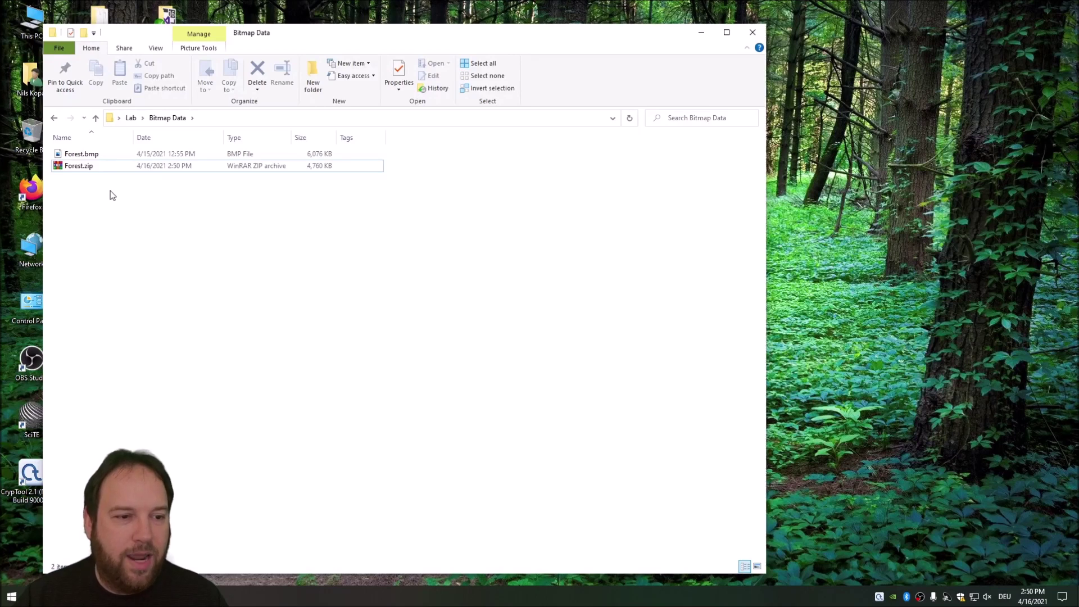
click(76, 168)
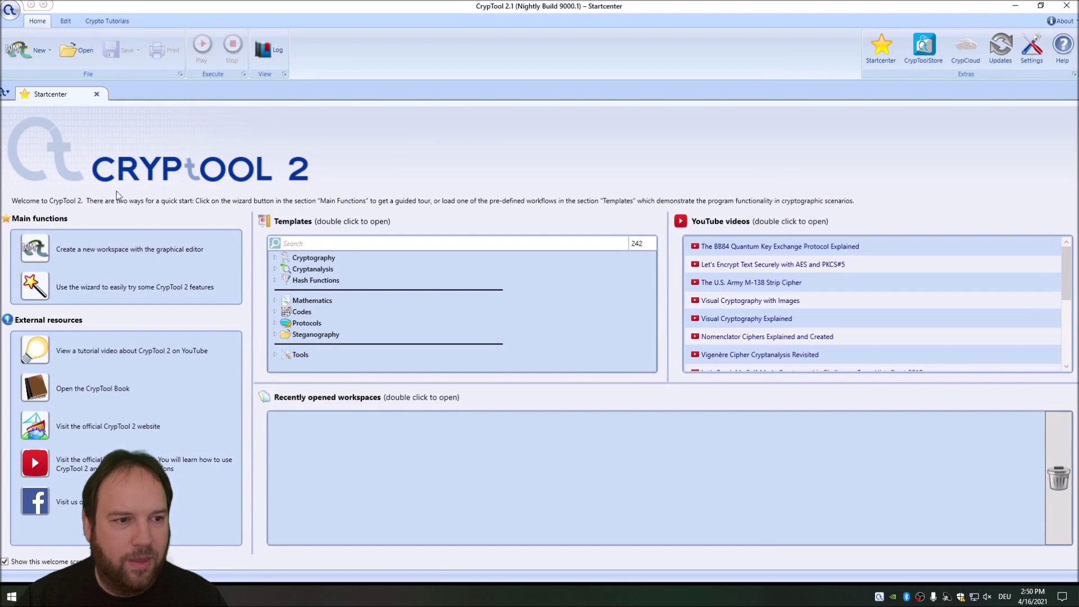
Step: Switch to CrypTool 2, create a new workspace and add an AES component to it
click(26, 43)
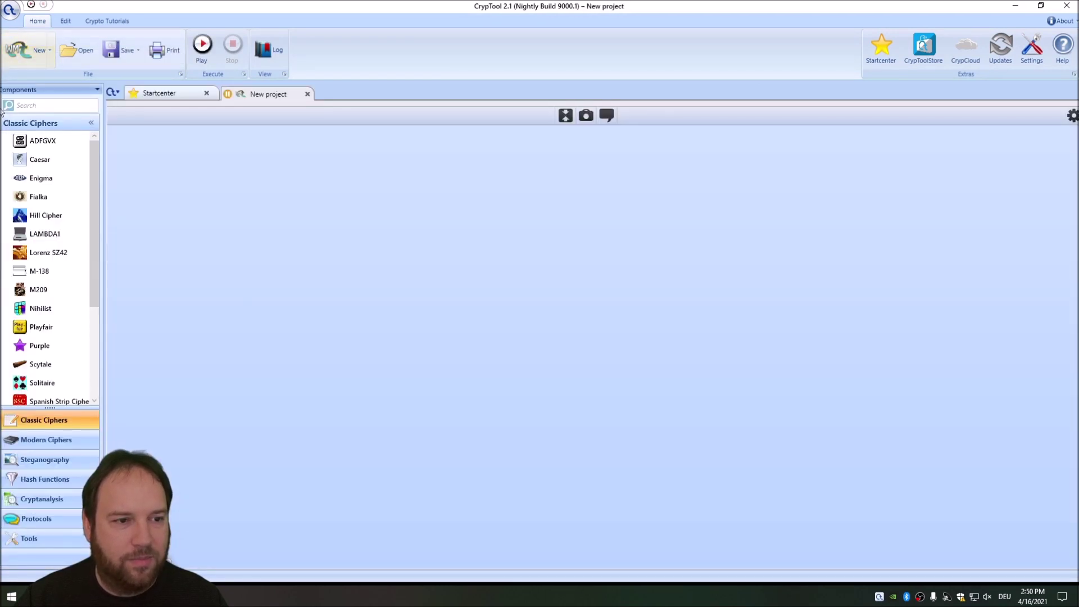
click(61, 106)
text(a)
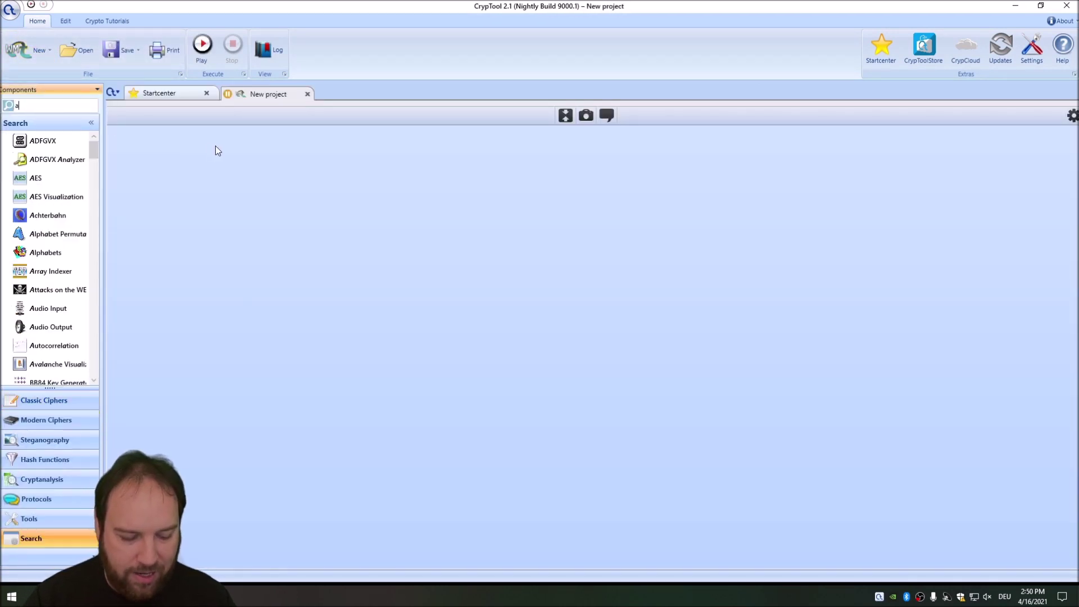
text(es)
drag(35, 140, 350, 204)
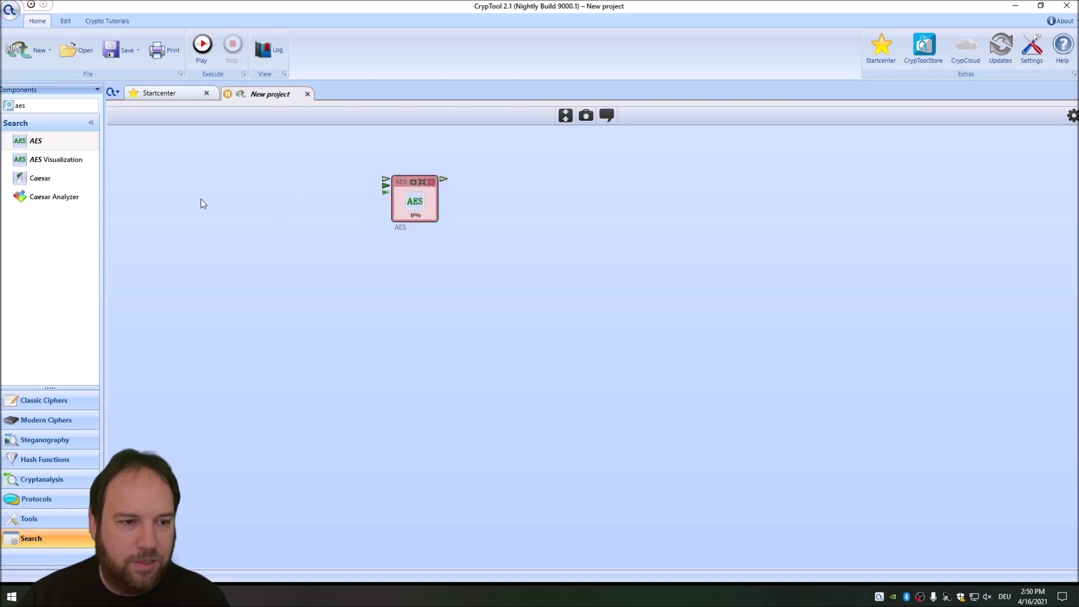
Step: Add a File Input component before AES and connect its output to the first AES input
click(59, 109)
double_click(63, 107)
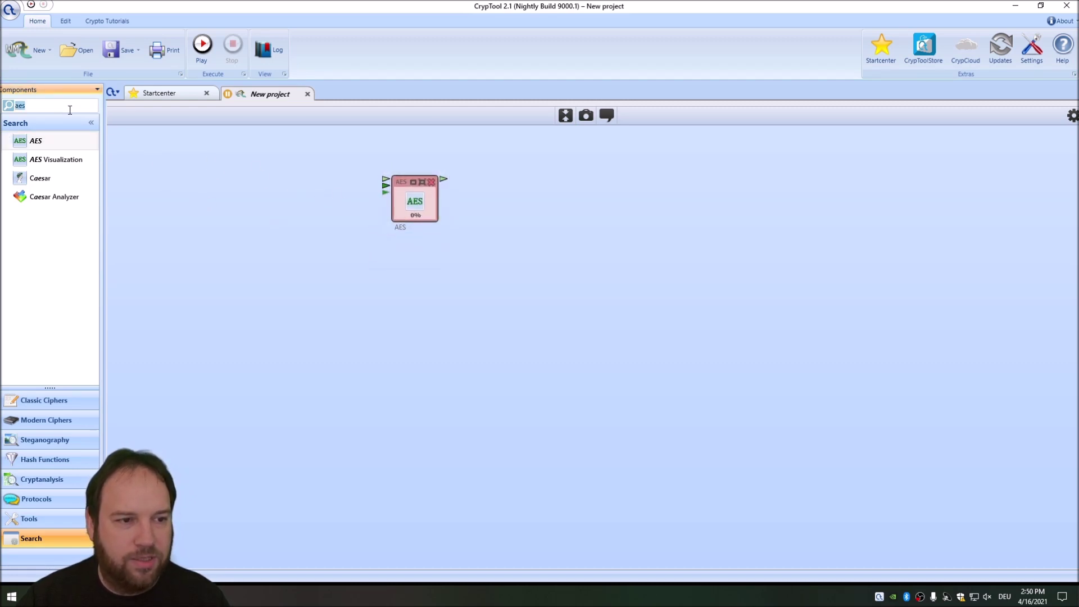
text(file)
drag(69, 136, 384, 179)
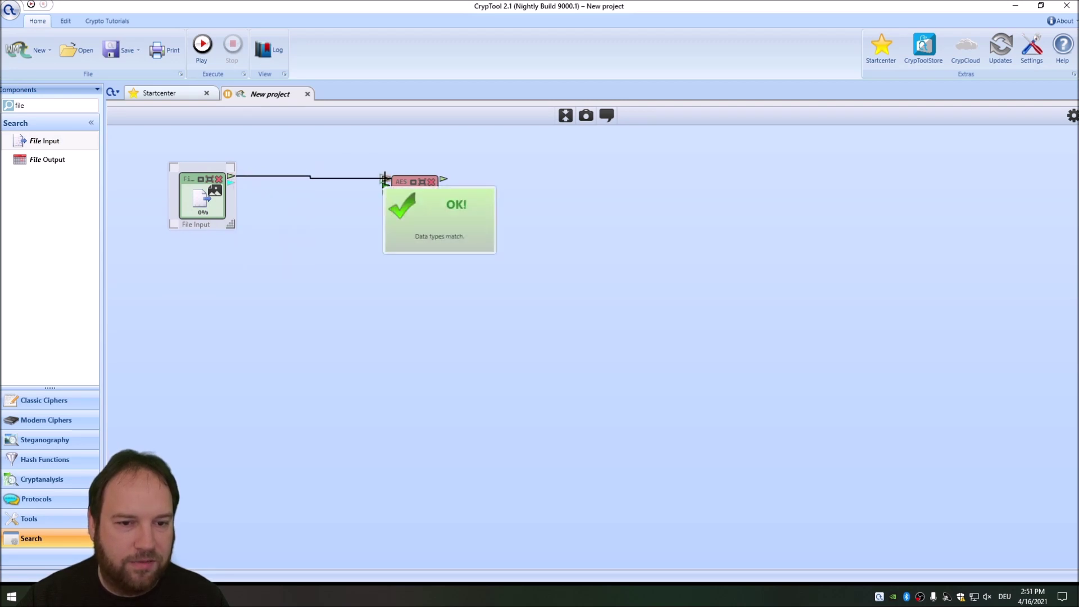
drag(224, 201, 229, 207)
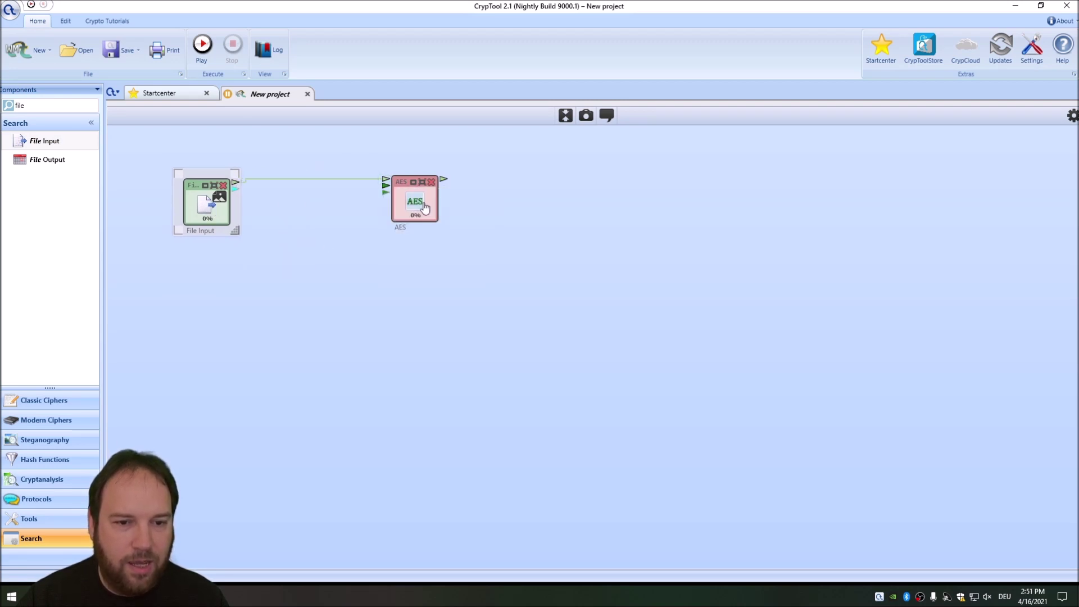
Step: Align AES with File Input, then add a File Output component after it and connect the AES output to it
drag(415, 201, 390, 204)
drag(32, 161, 573, 202)
drag(419, 182, 598, 208)
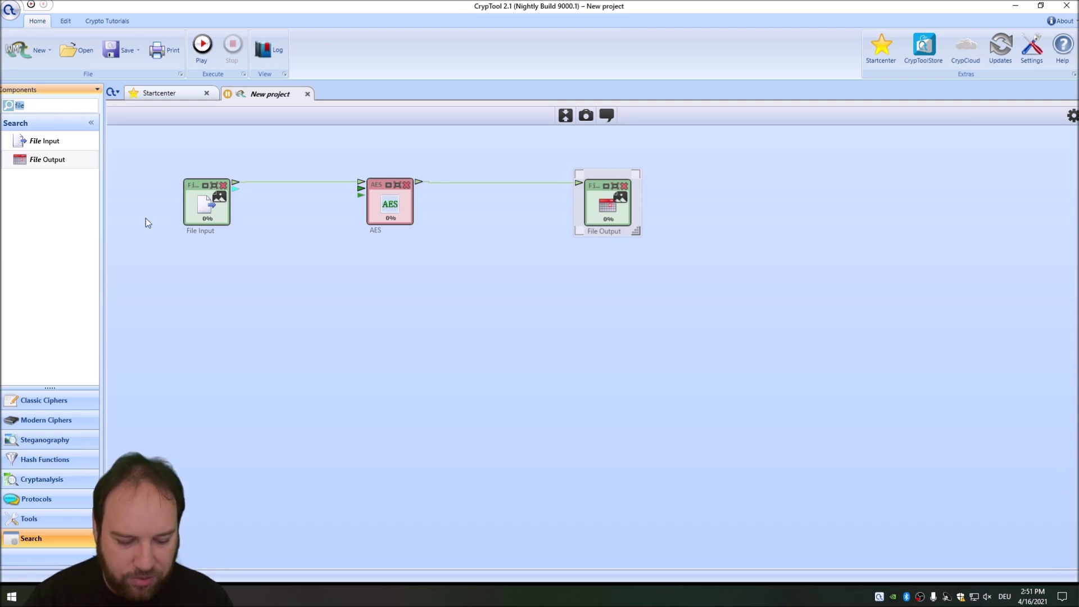
Step: Add a Random Number Generator below File Input and connect its output to the key input of AES
text(random)
drag(55, 145, 243, 332)
drag(270, 369, 248, 338)
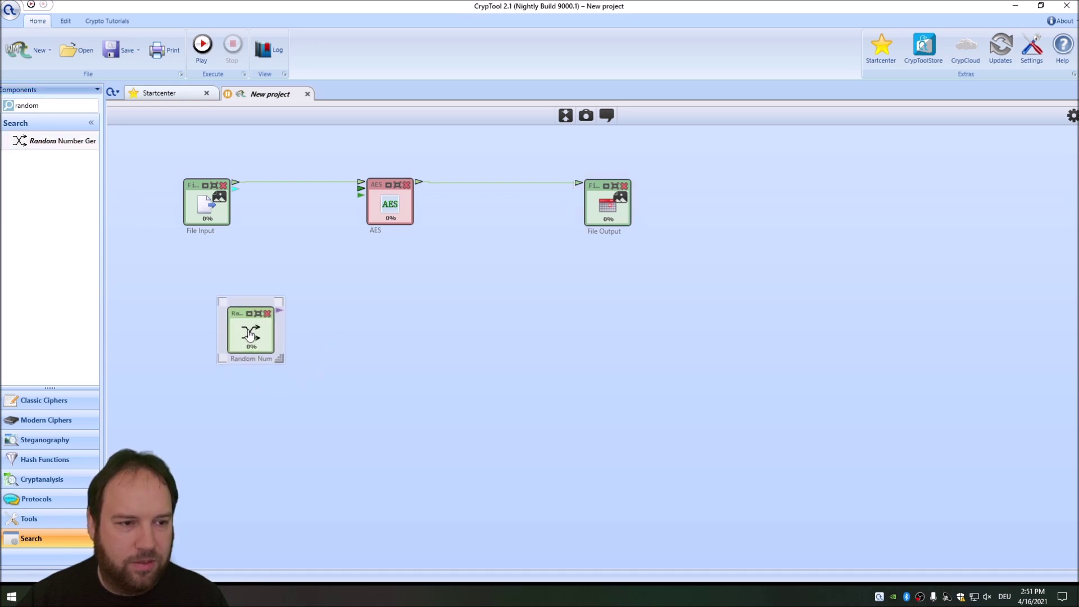
mouse_move(283, 312)
mouse_down()
mouse_move(328, 265)
mouse_move(360, 188)
mouse_up()
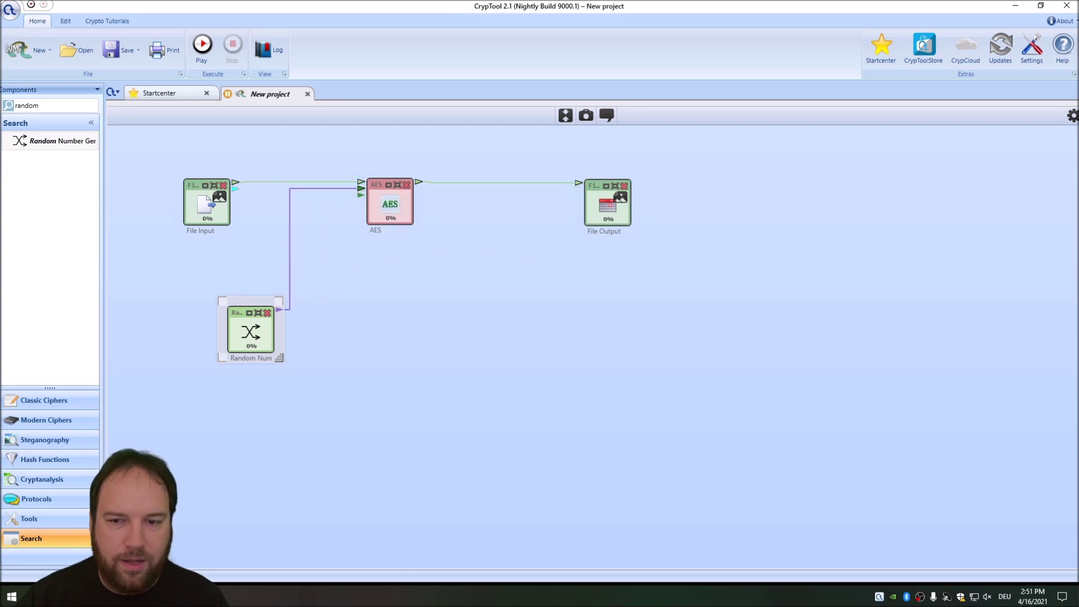
Step: Show the component parameters, shift the workflow towards the workspace corner and load Forest.bmp from Bitmap Data into File Input
click(1072, 115)
drag(242, 219, 141, 163)
click(195, 227)
click(152, 175)
click(1037, 218)
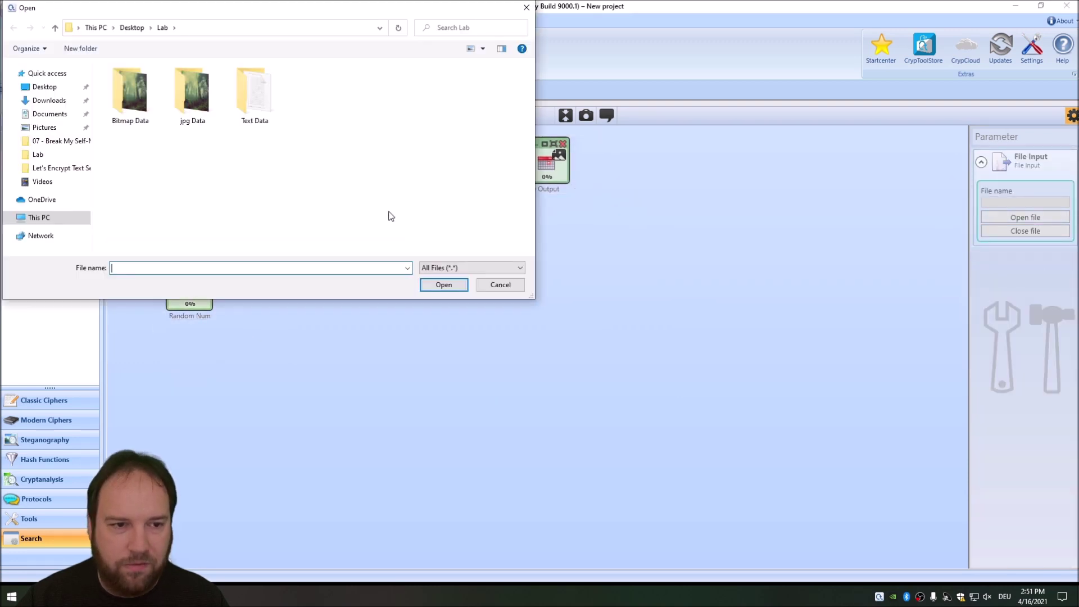
double_click(130, 95)
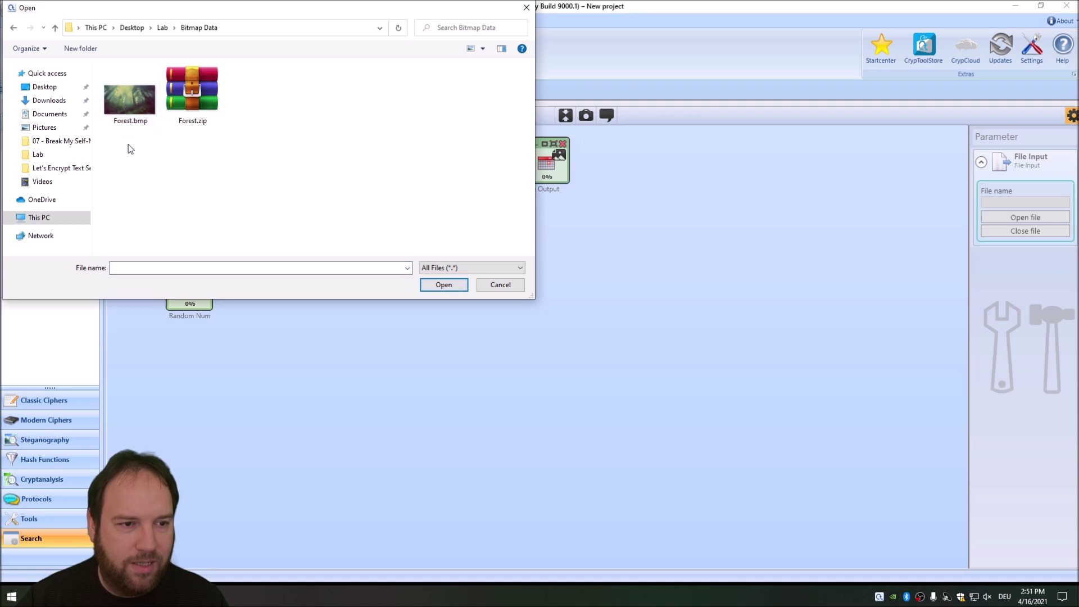
double_click(129, 99)
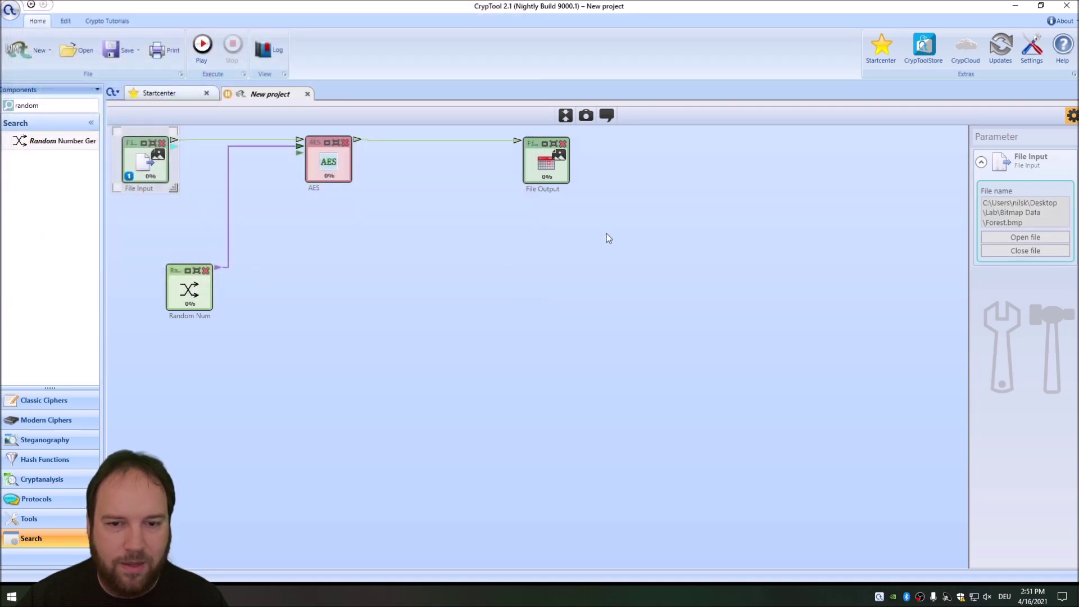
Step: Set the File Output target to a new file named Forest_bmp_encrypted in the Bitmap Data folder
click(565, 174)
click(1028, 218)
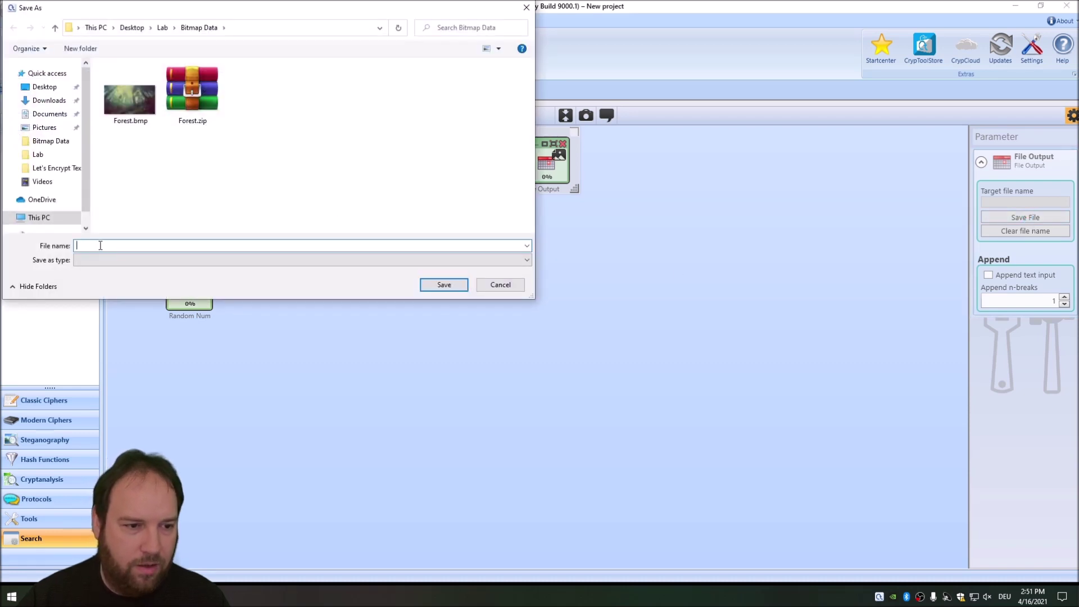
text(Forest)
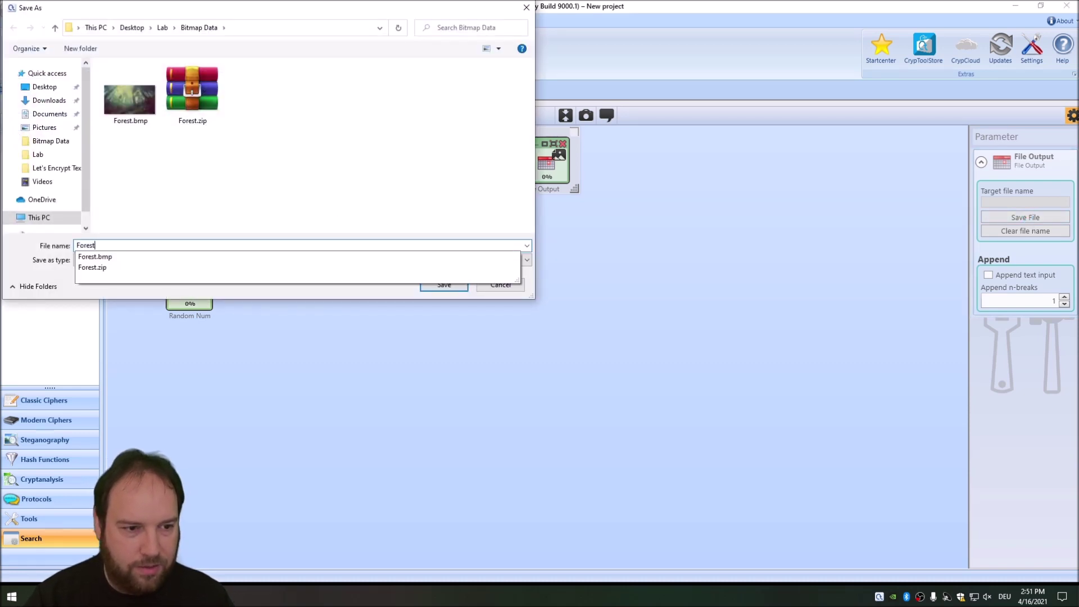
text(_encrypted)
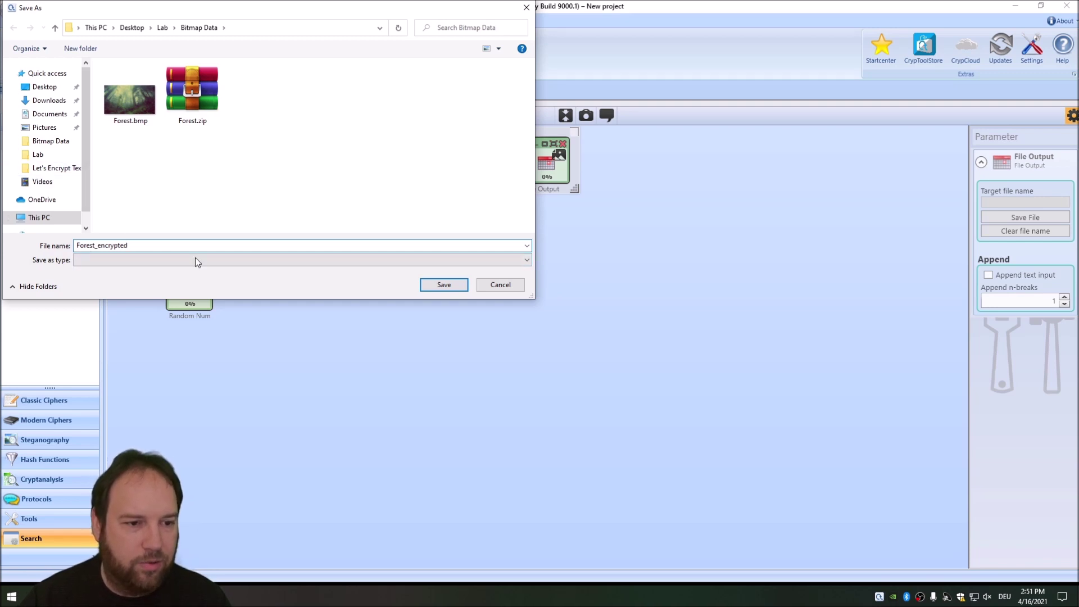
text(bmp_)
click(444, 285)
Step: Configure the AES component with a 256 bit key size and Cipher Block Chaining (CBC) as chaining mode
click(197, 295)
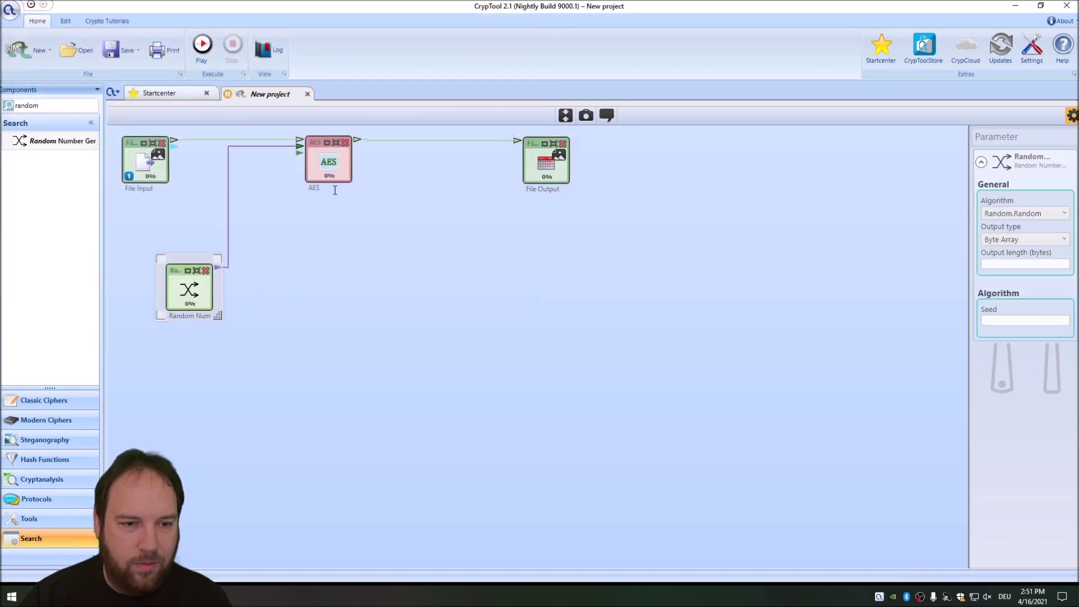
click(327, 164)
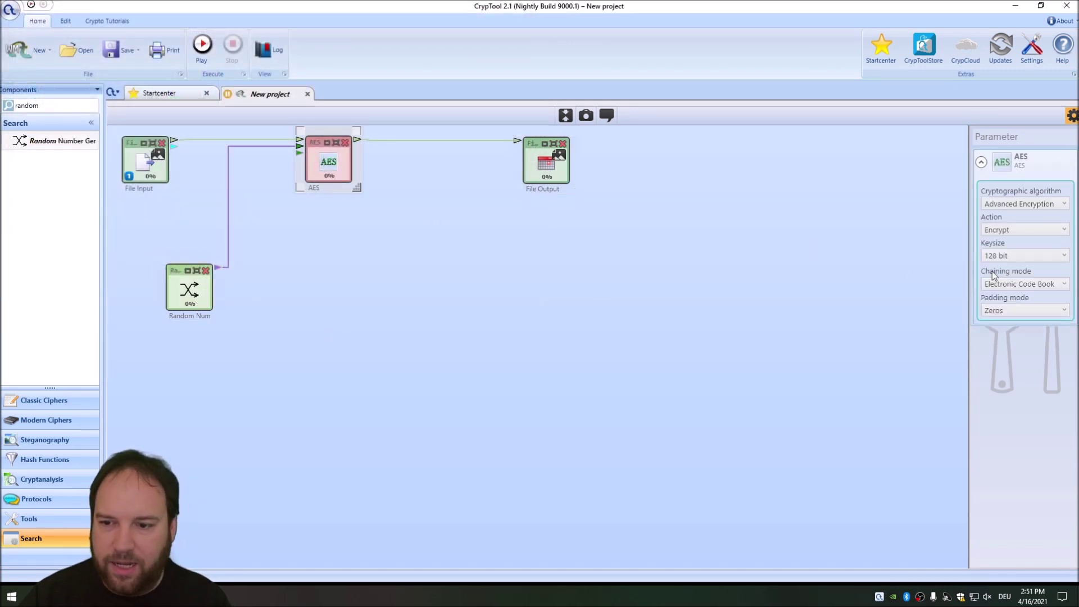
click(1003, 256)
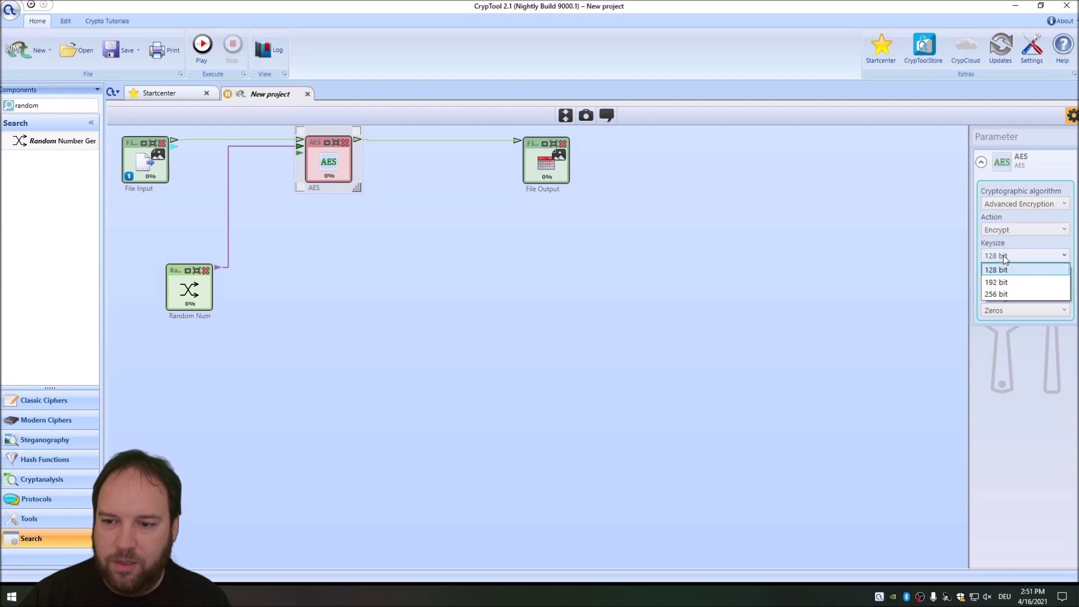
click(996, 294)
click(1010, 284)
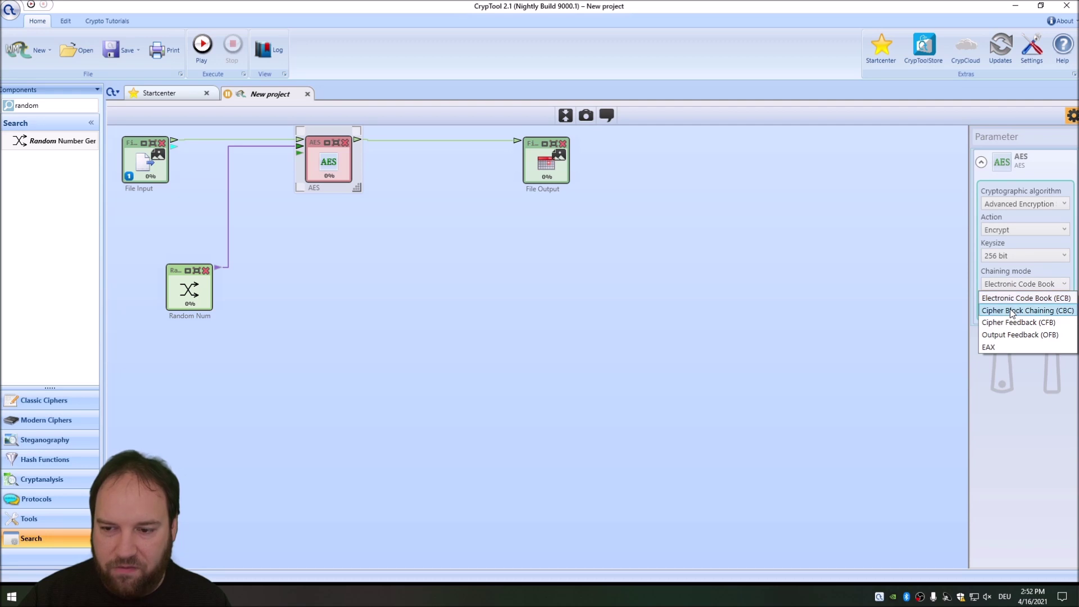
click(1012, 310)
Step: Set the Random Number Generator's output length to 32 bytes, then run the workflow to encrypt the file and stop it
click(199, 298)
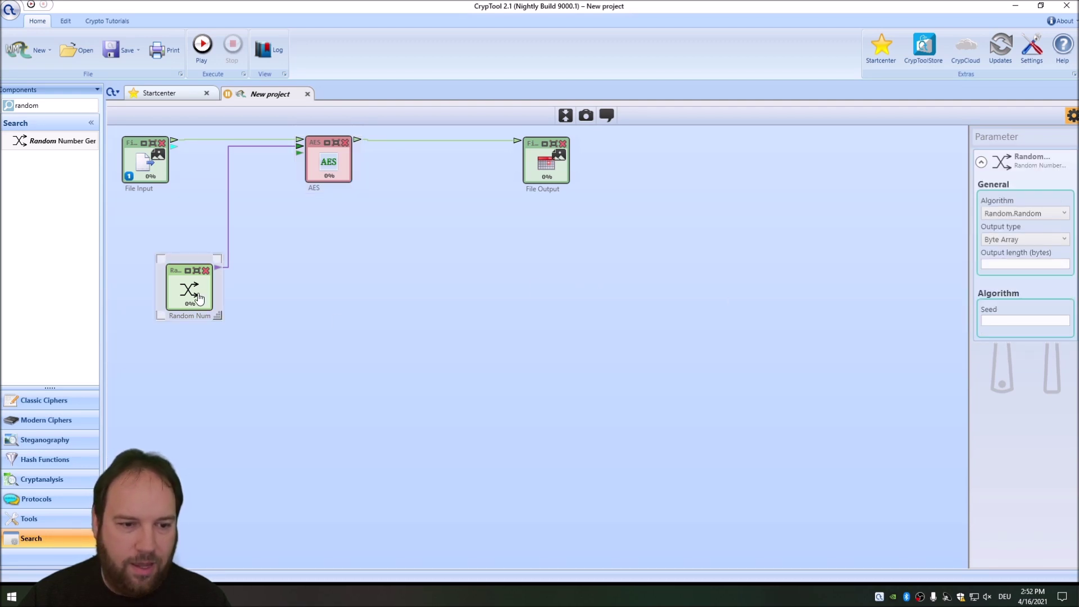
text(32)
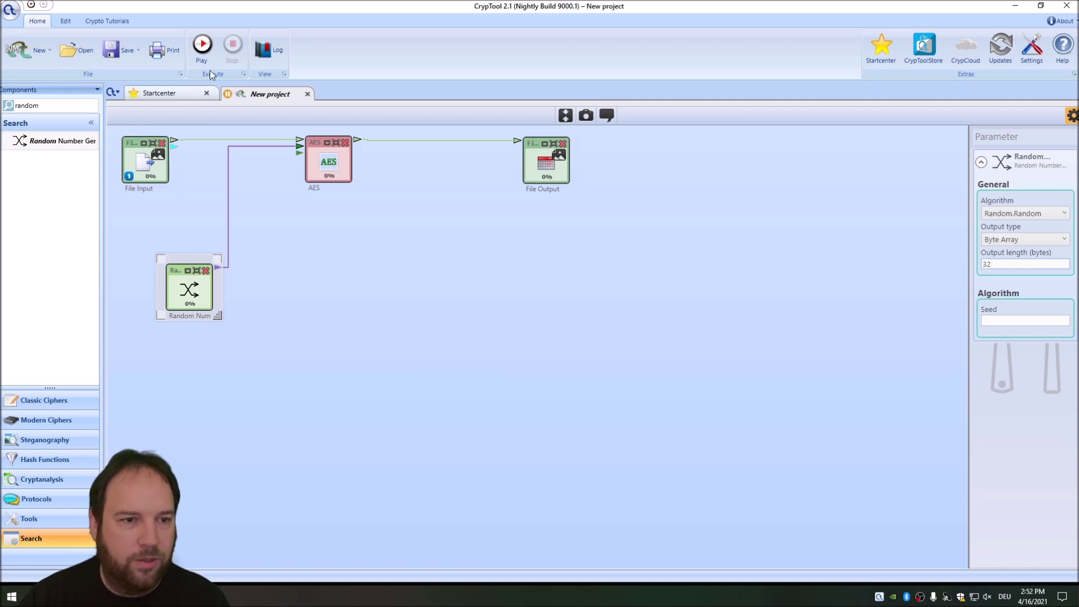
click(201, 54)
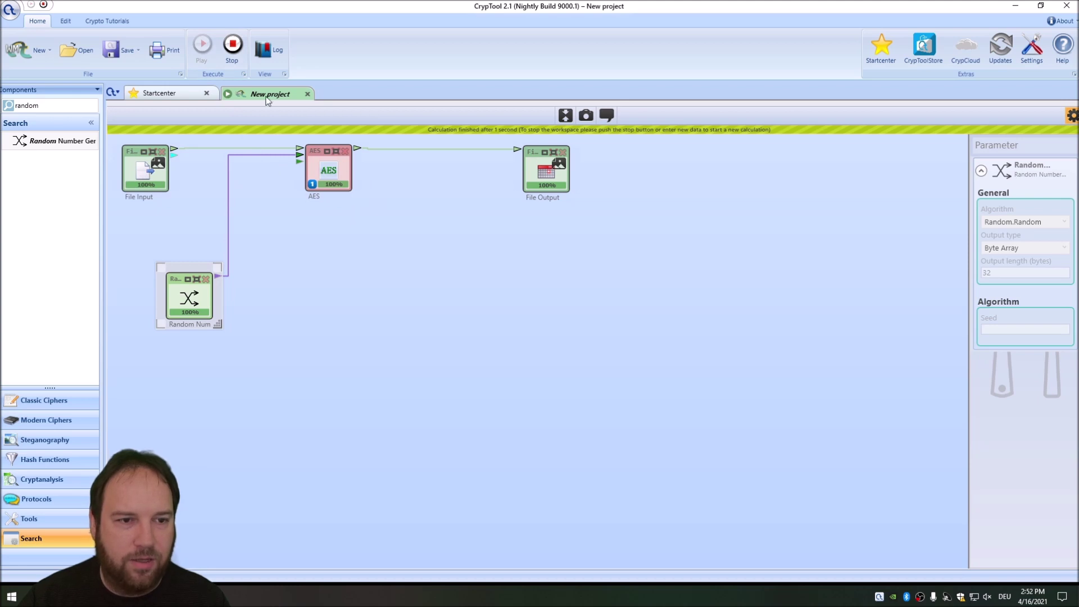
click(231, 48)
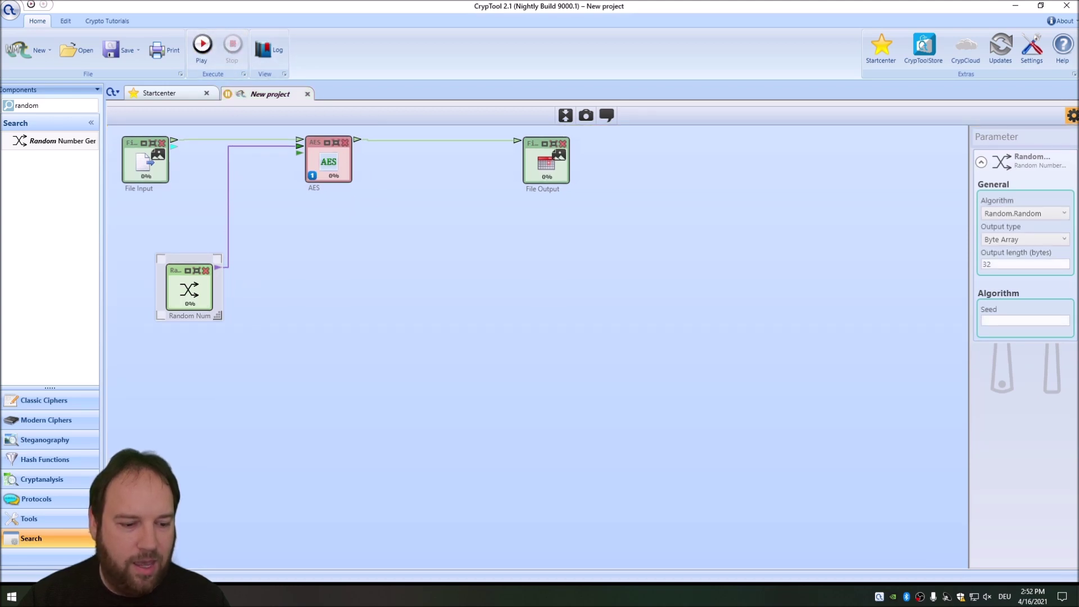
Step: Switch to the Bitmap Data folder in File Explorer, widen the Name column and compare the sizes of Forest.bmp and Forest_bmp_encrypted
key(alt+Tab)
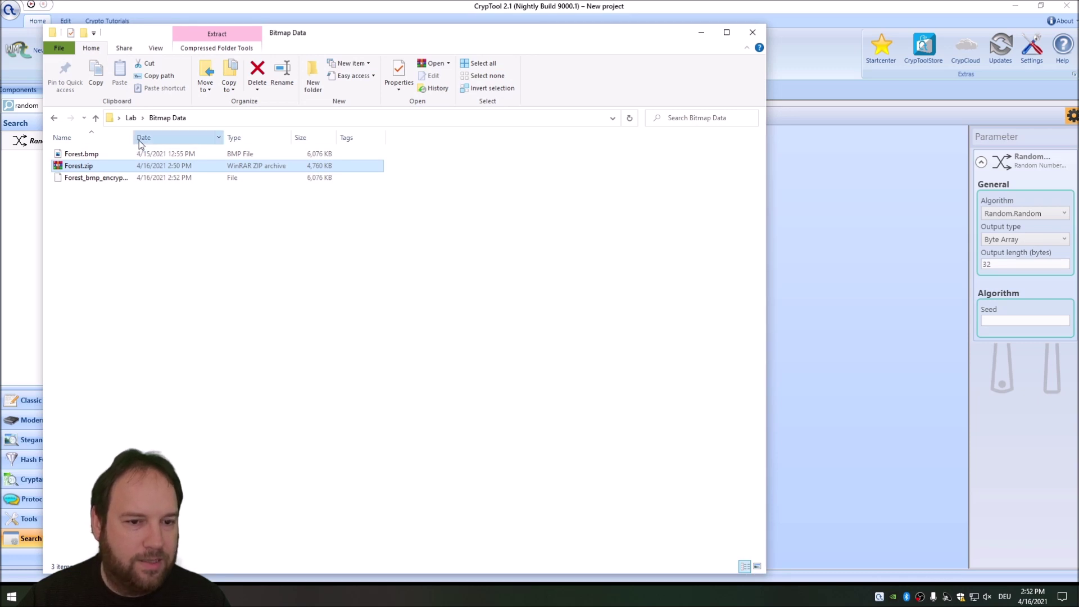
drag(137, 135, 200, 137)
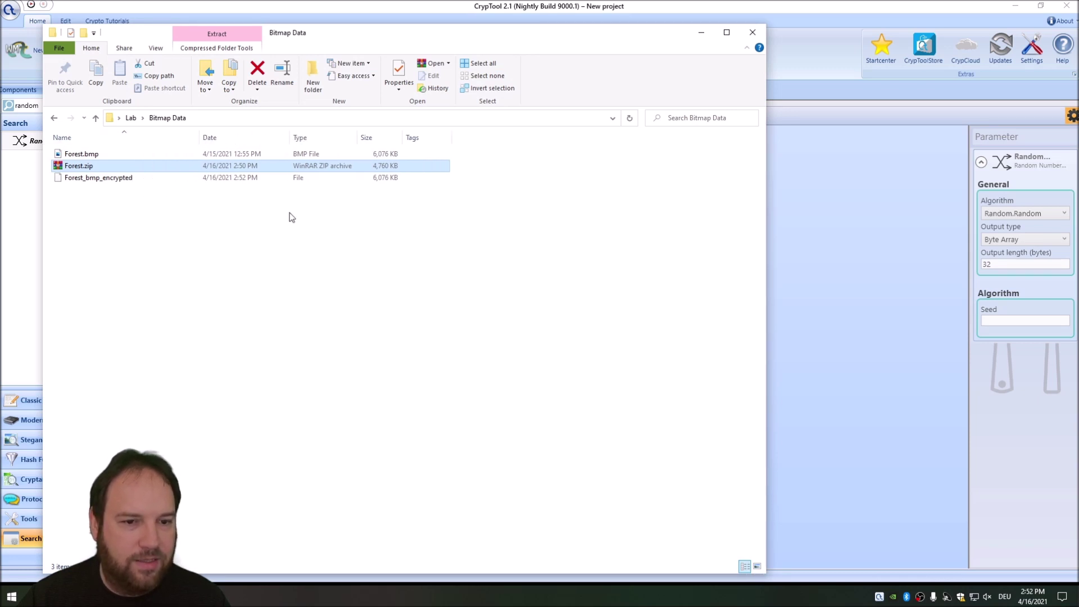
click(84, 154)
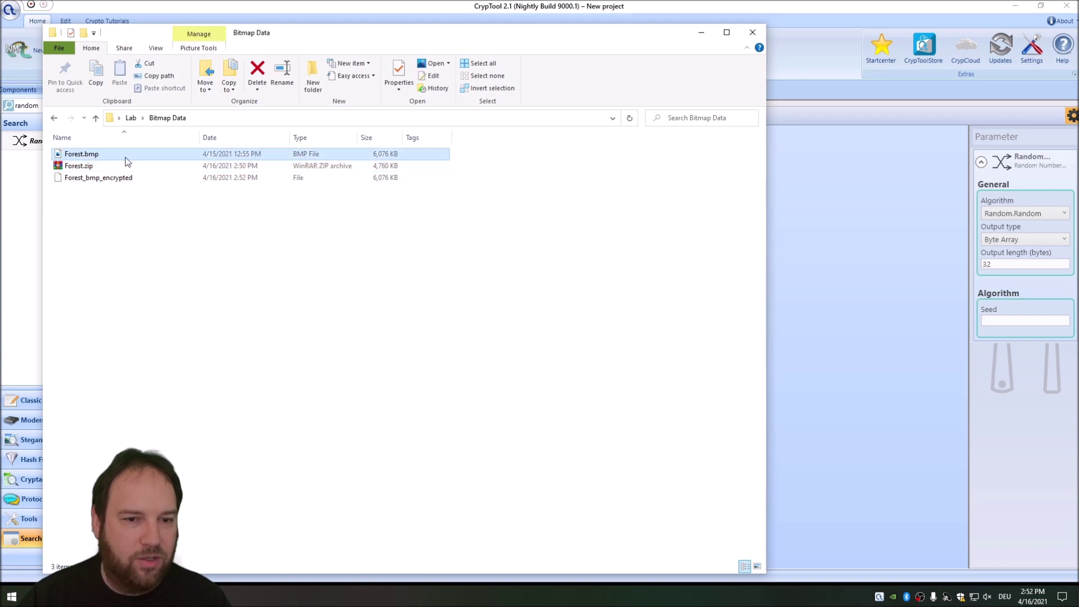
click(383, 177)
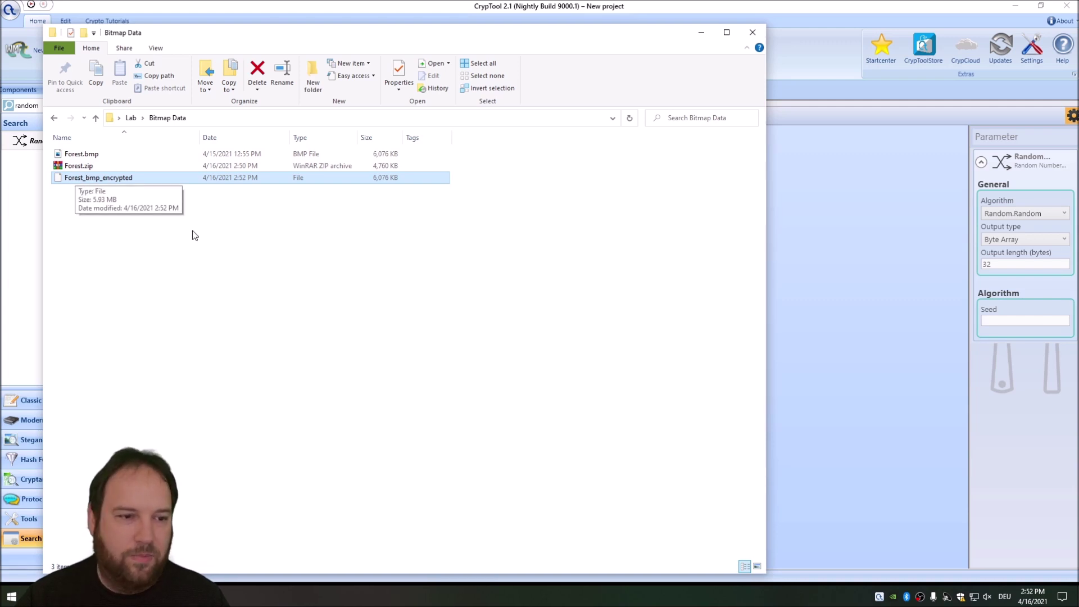
Step: Compress Forest_bmp_encrypted into Forest_bmp_encrypted.zip using the ZIP format and the Best compression method
right_click(82, 177)
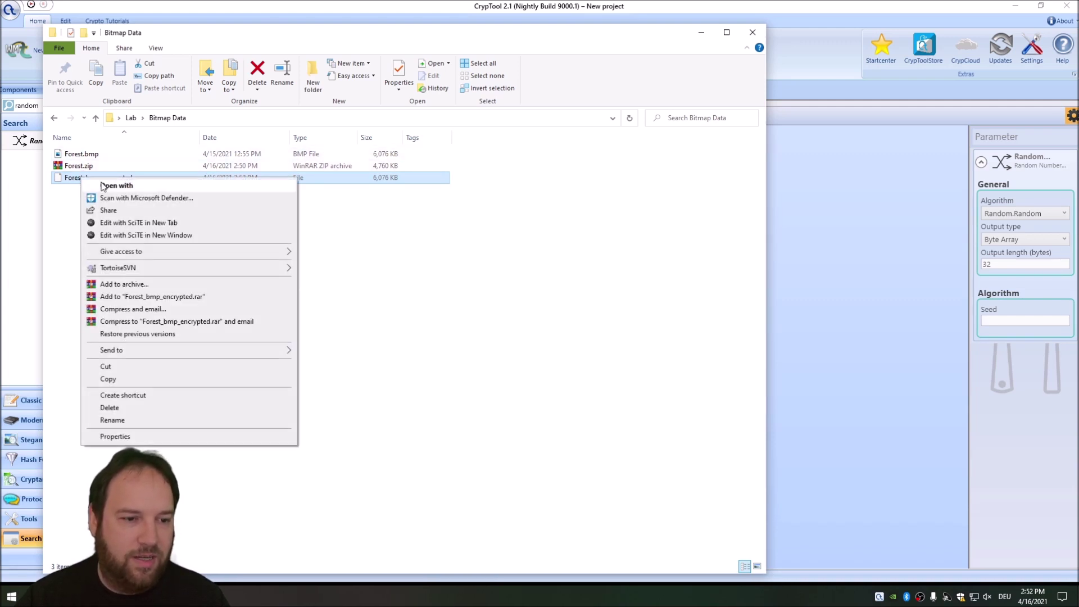
click(120, 284)
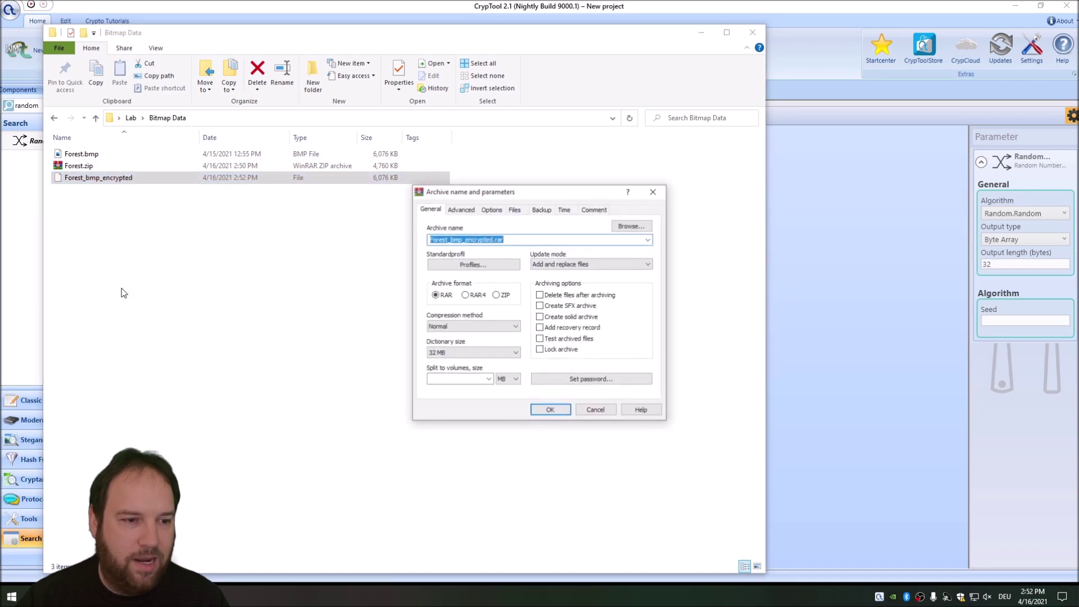
click(496, 295)
click(461, 331)
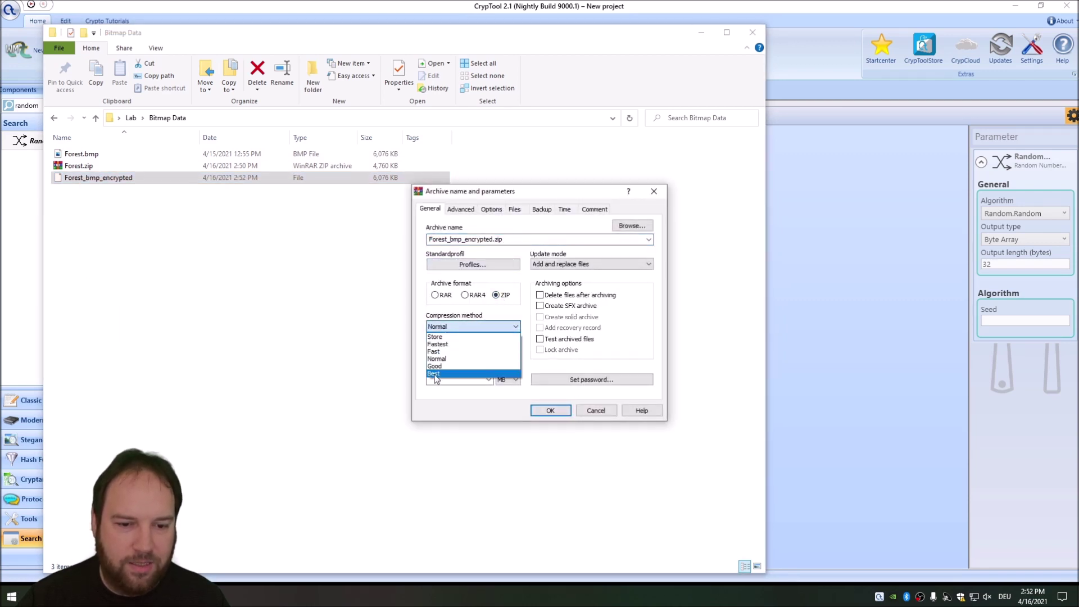
click(435, 383)
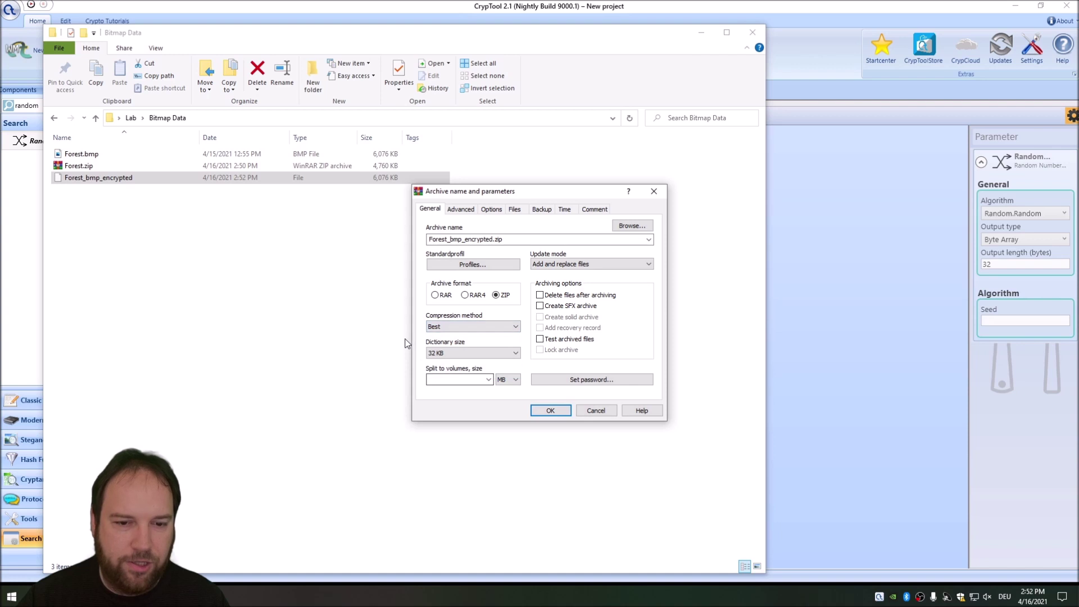
click(543, 411)
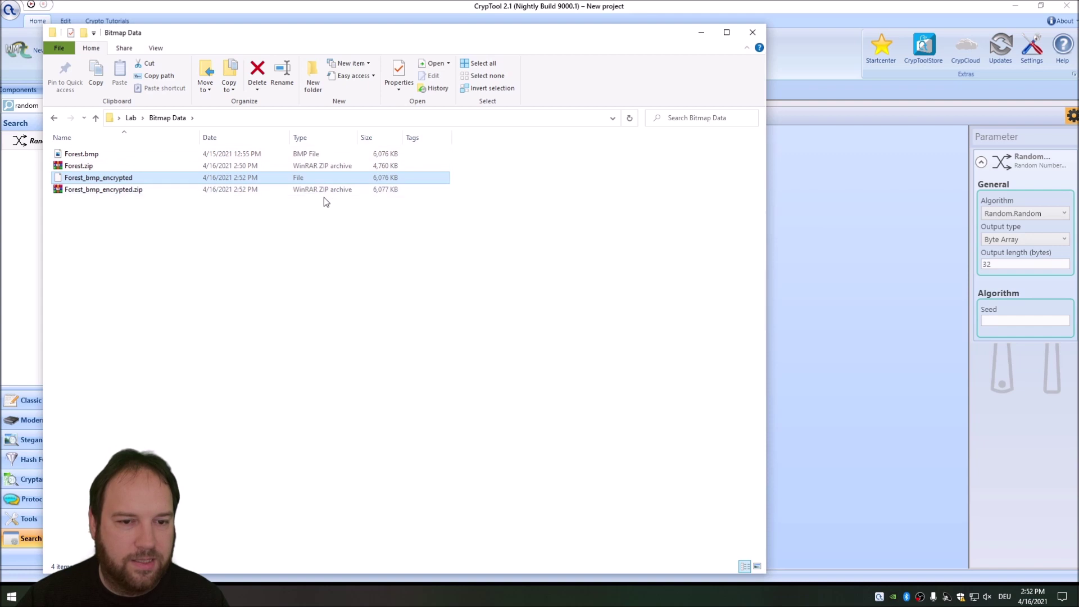
Step: Compare the sizes of Forest.bmp, Forest_bmp_encrypted and Forest_bmp_encrypted.zip in the file list
click(147, 191)
ctrl+click(115, 179)
ctrl+click(81, 154)
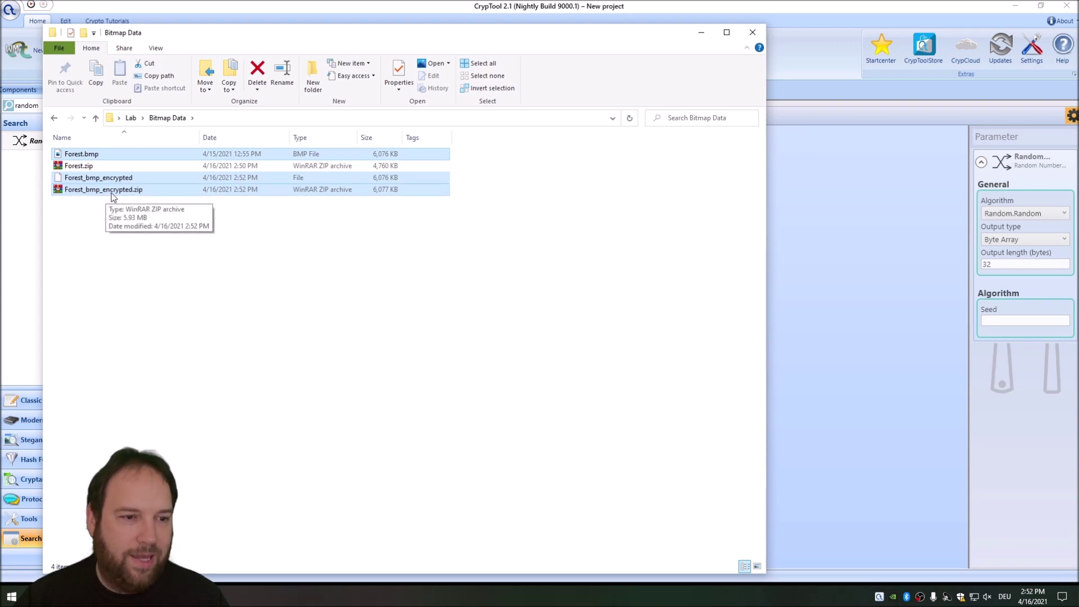
click(124, 180)
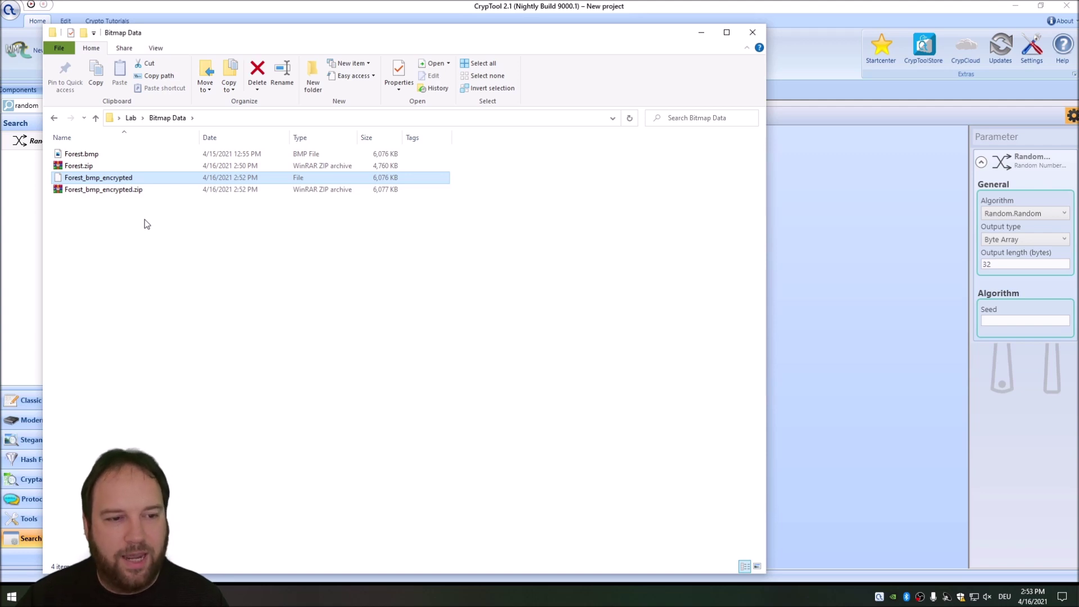
click(86, 154)
ctrl+click(107, 191)
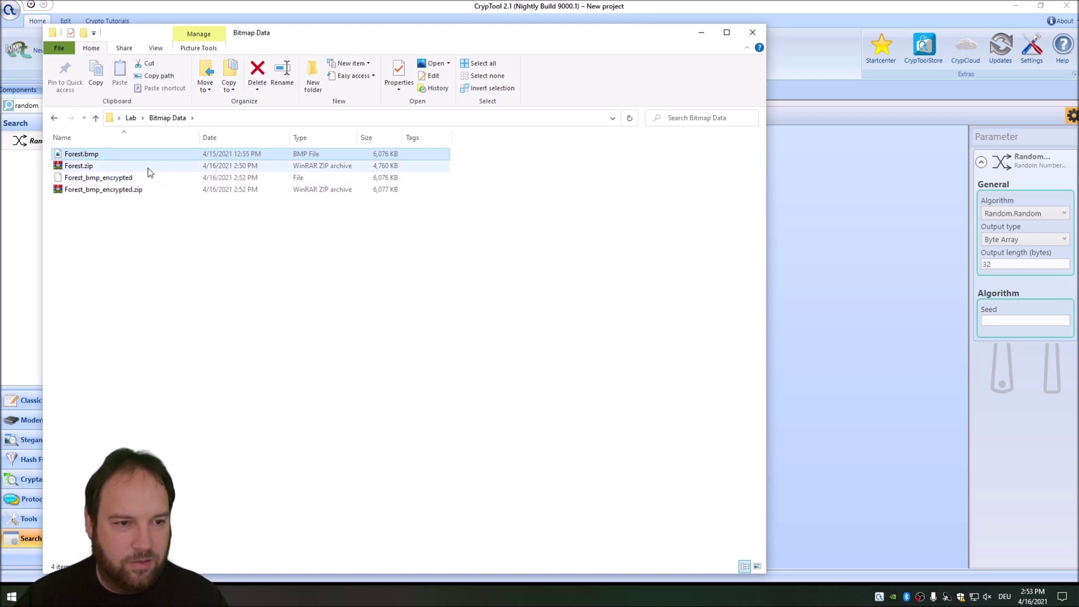
Step: Go up to the Lab folder, open jpg Data and show its contents in Details view
click(132, 119)
click(80, 168)
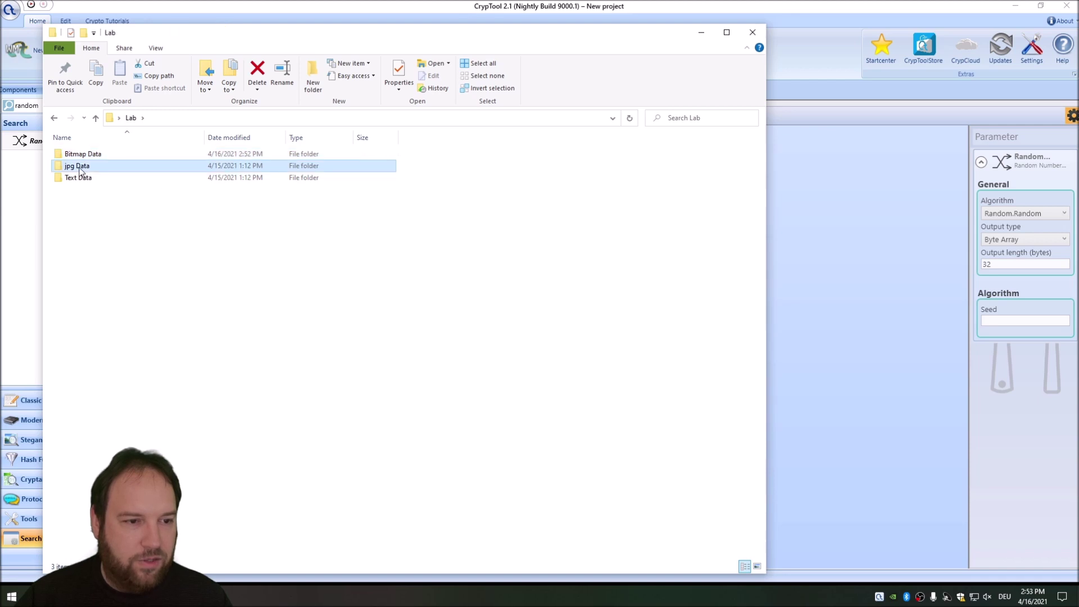
double_click(81, 168)
right_click(180, 210)
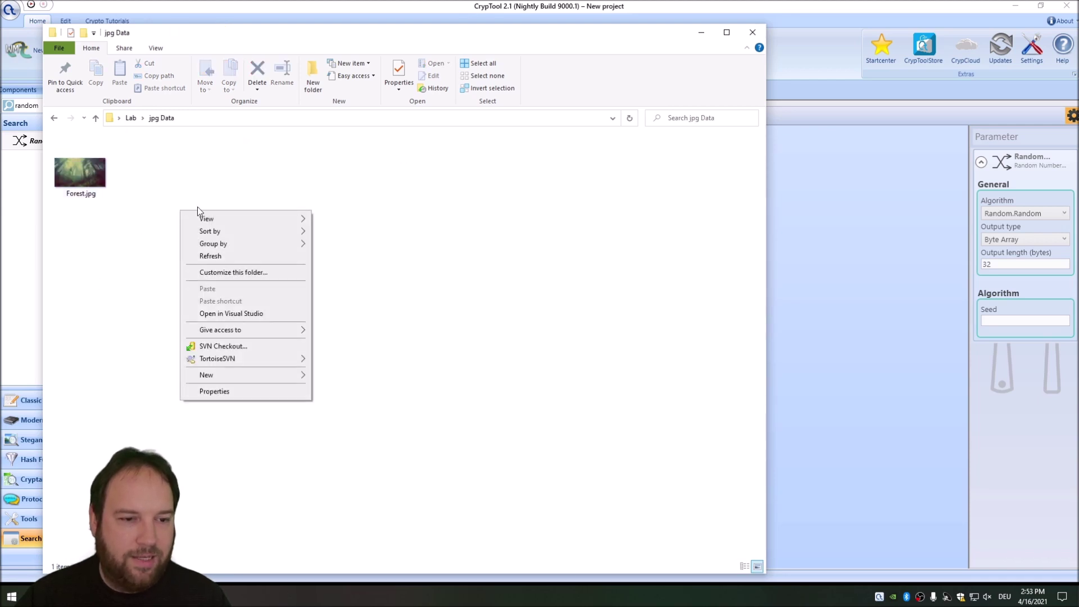
mouse_move(286, 217)
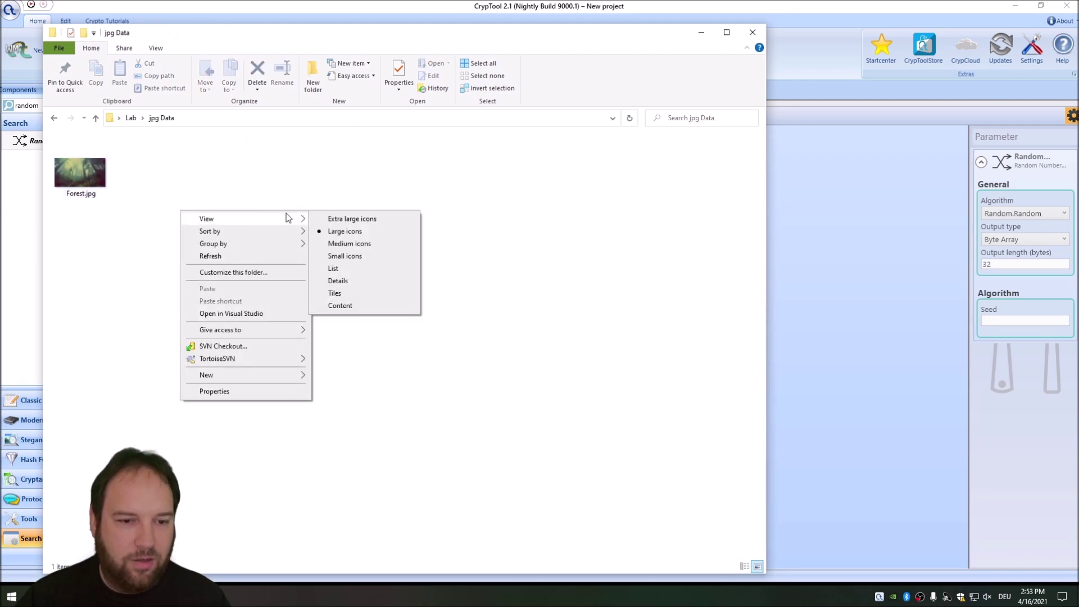
click(349, 282)
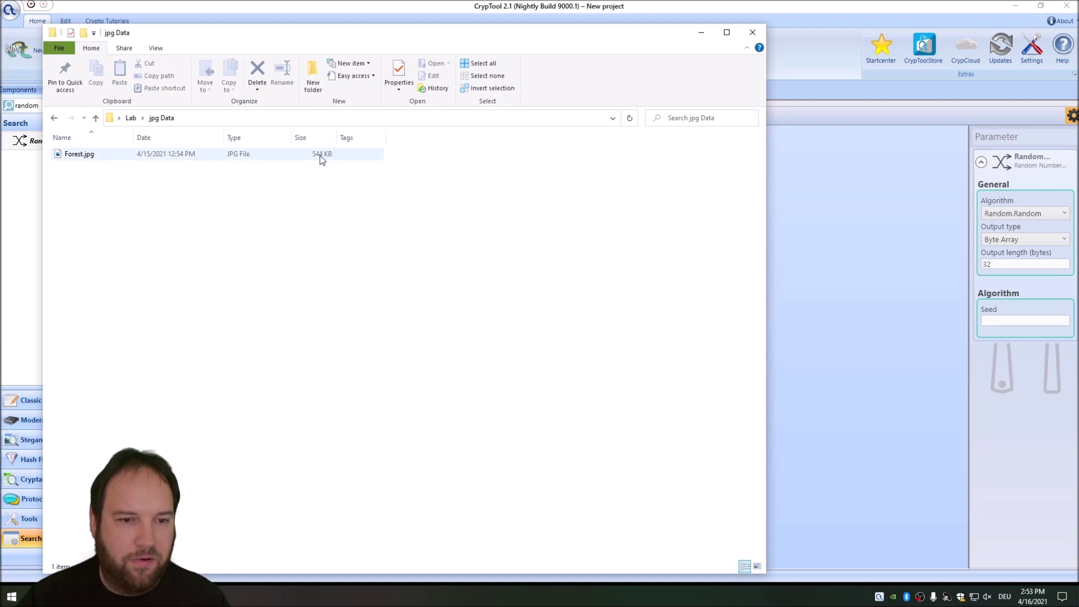
Step: Compress Forest.jpg into the ZIP archive Forest.zip with the Best compression method
right_click(83, 154)
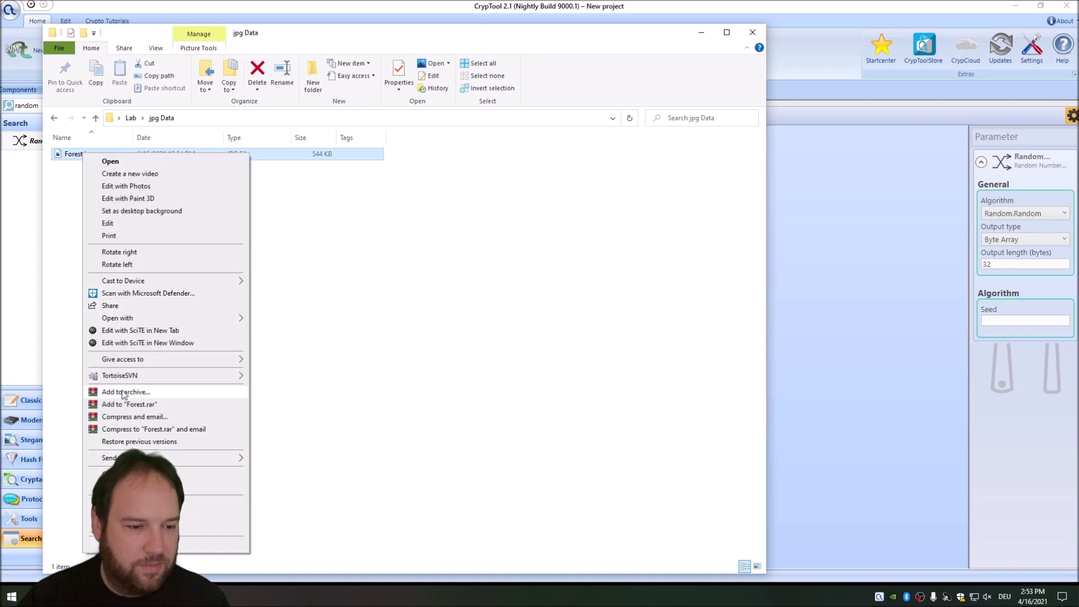
click(161, 393)
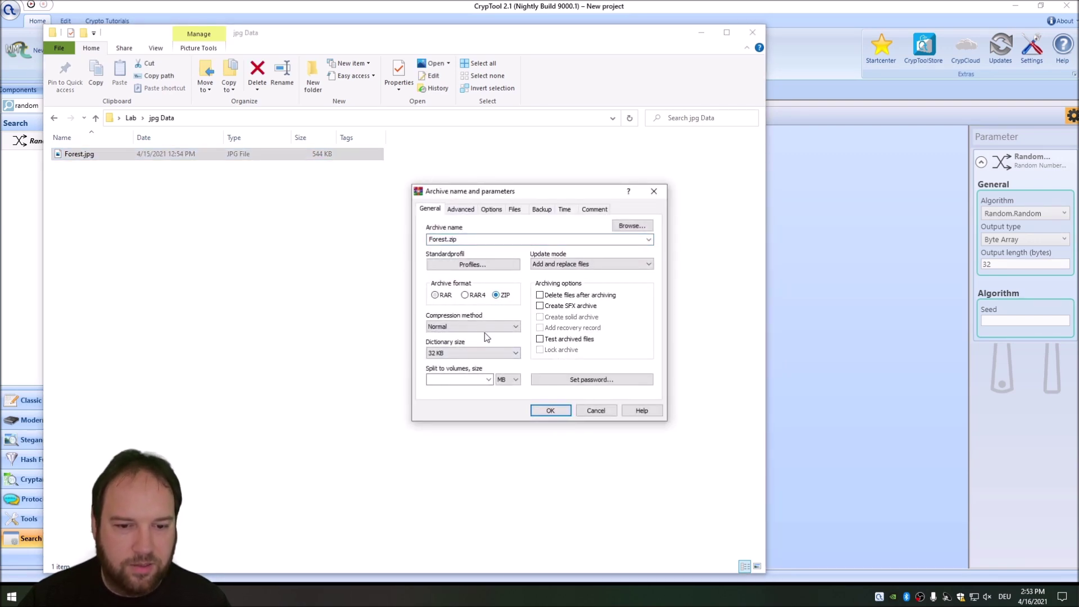
click(472, 327)
click(442, 373)
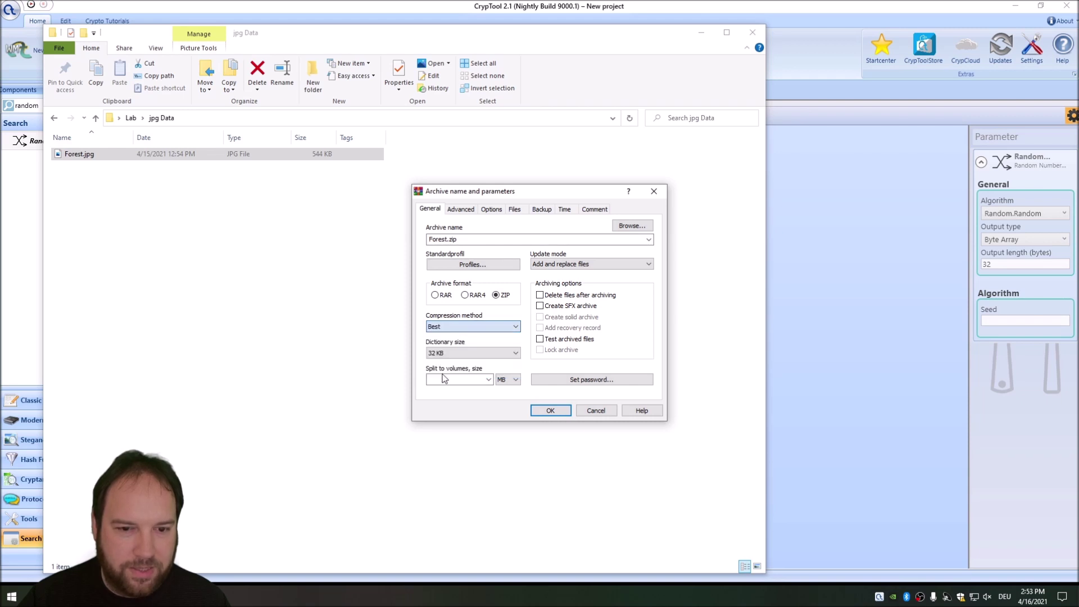
click(551, 411)
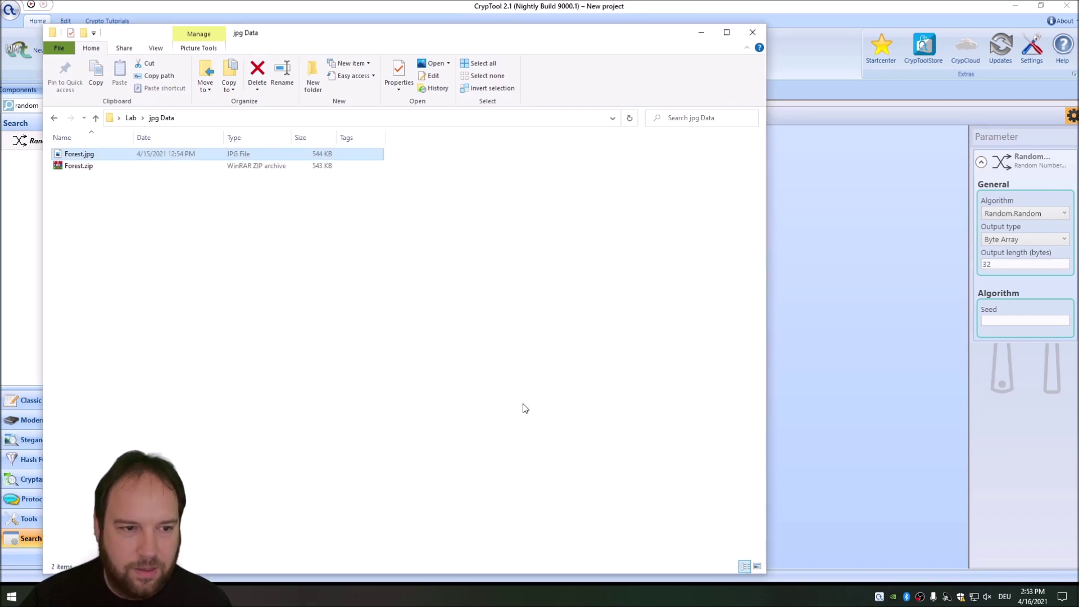
Step: Compare the file sizes of Forest.jpg and its Forest.zip archive in the jpg Data folder
click(194, 235)
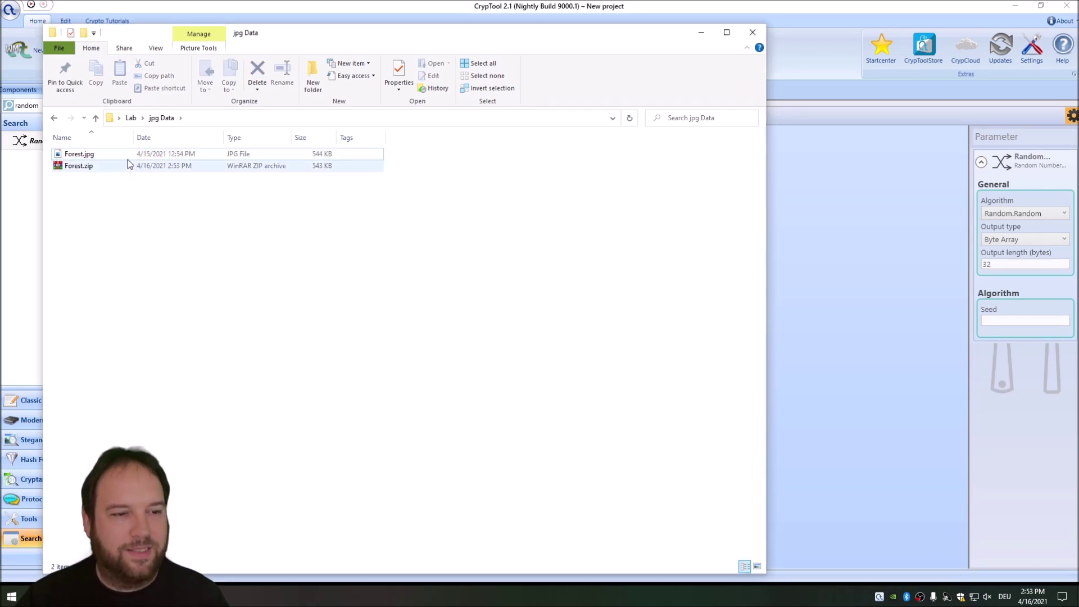
click(109, 165)
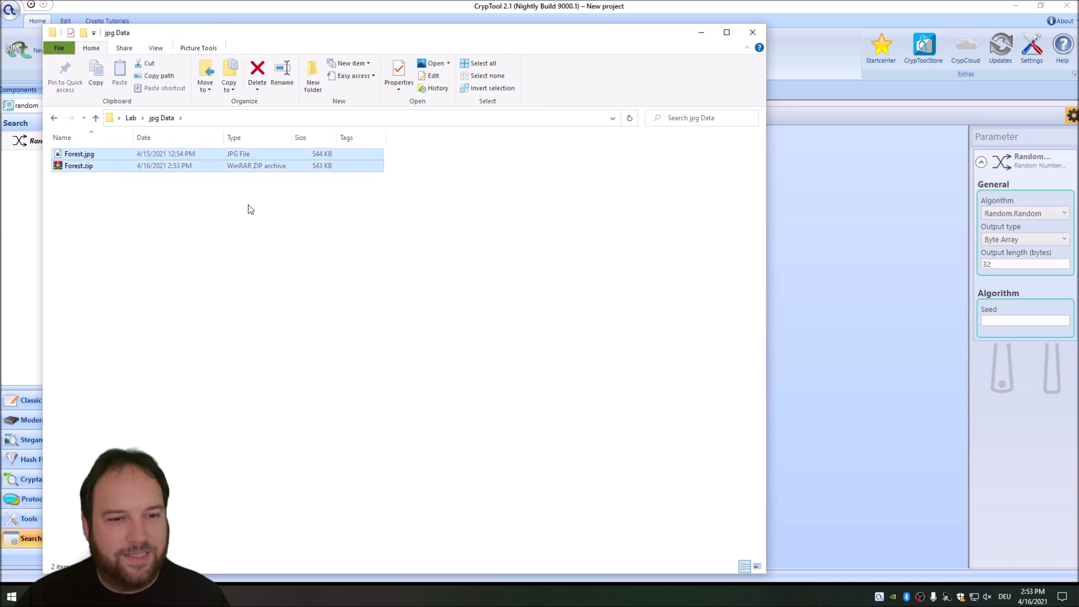
click(248, 211)
click(84, 154)
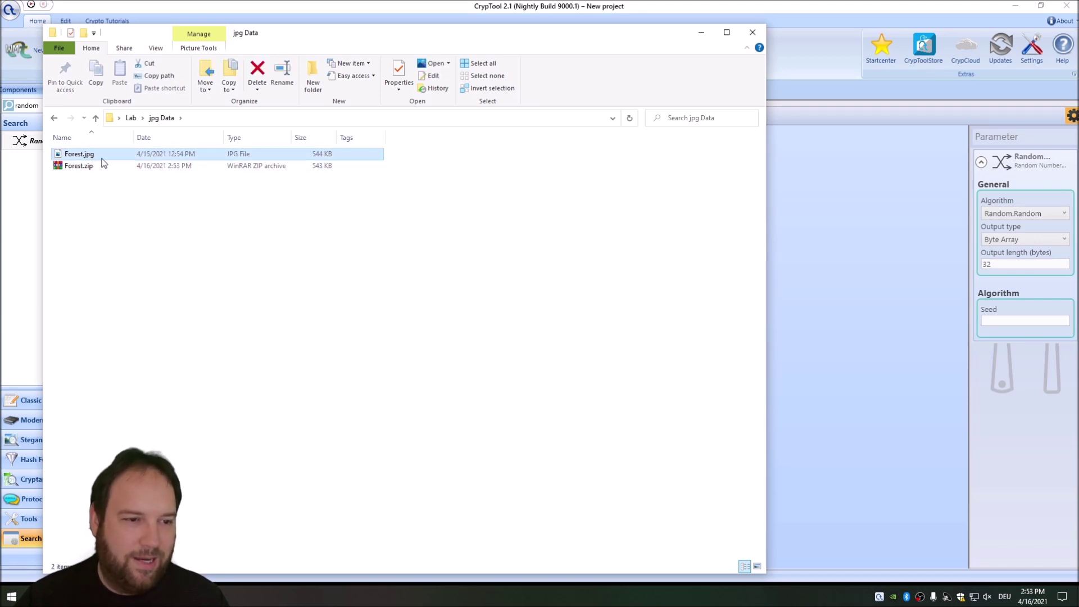
shift+click(100, 168)
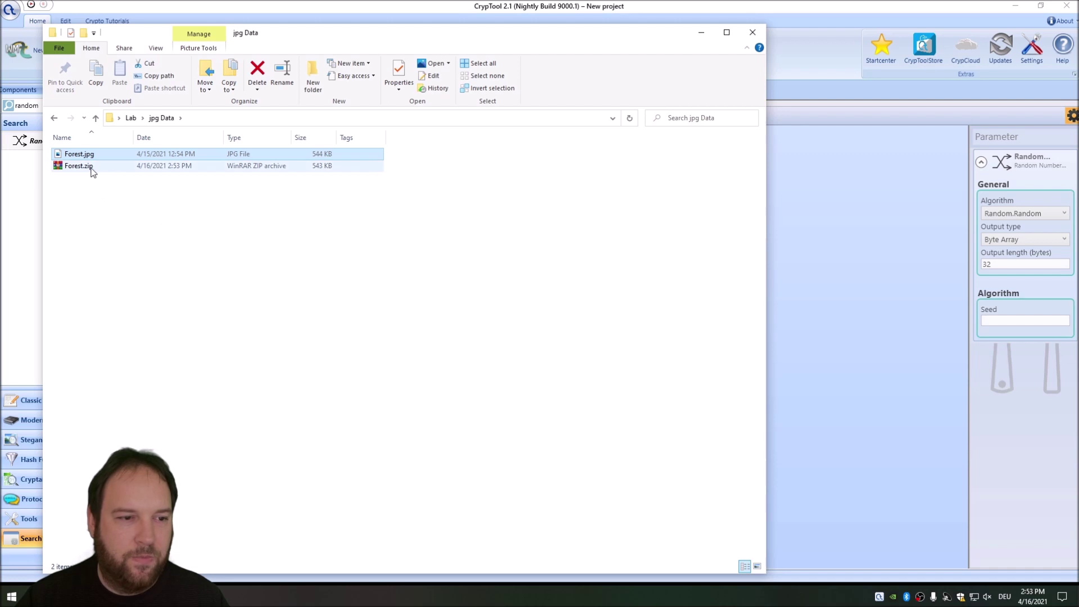
Step: Switch to CrypTool 2 and load Forest.jpg from the jpg Data folder into the File Input component
click(87, 166)
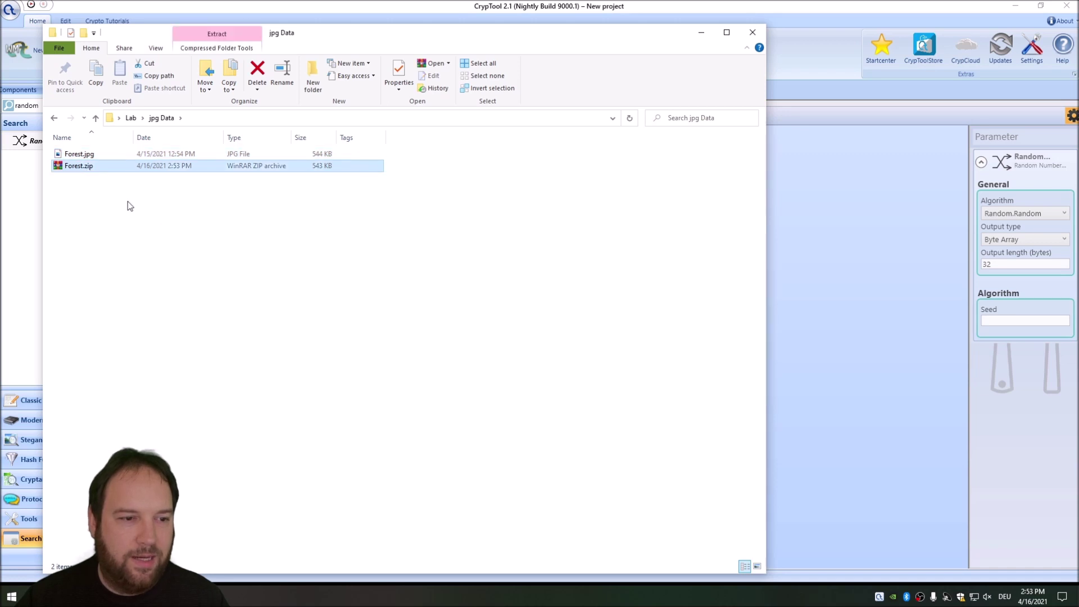
click(825, 209)
click(129, 168)
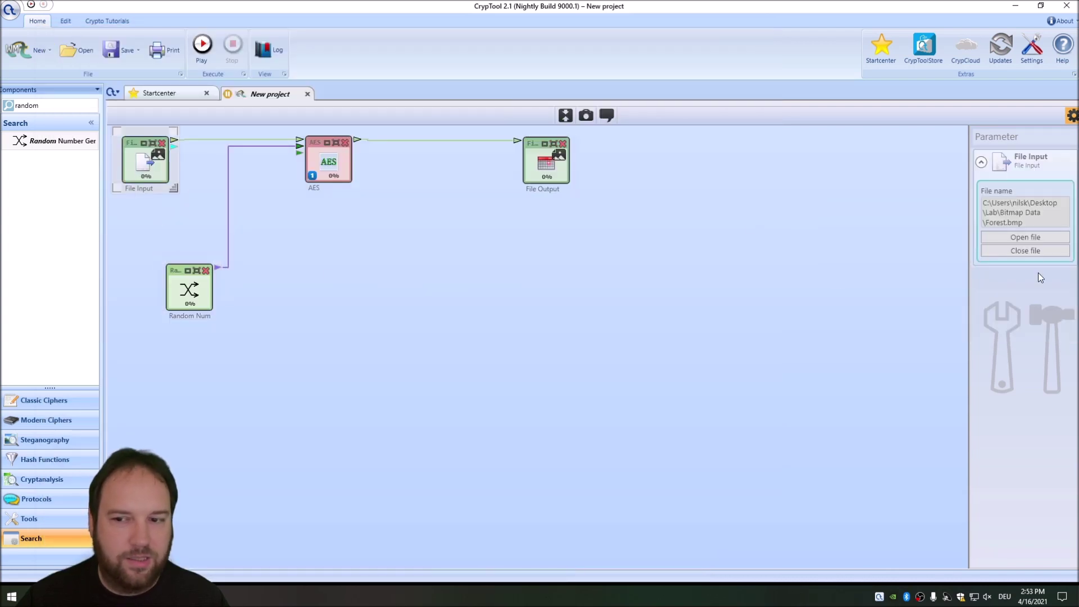
click(1015, 241)
click(162, 28)
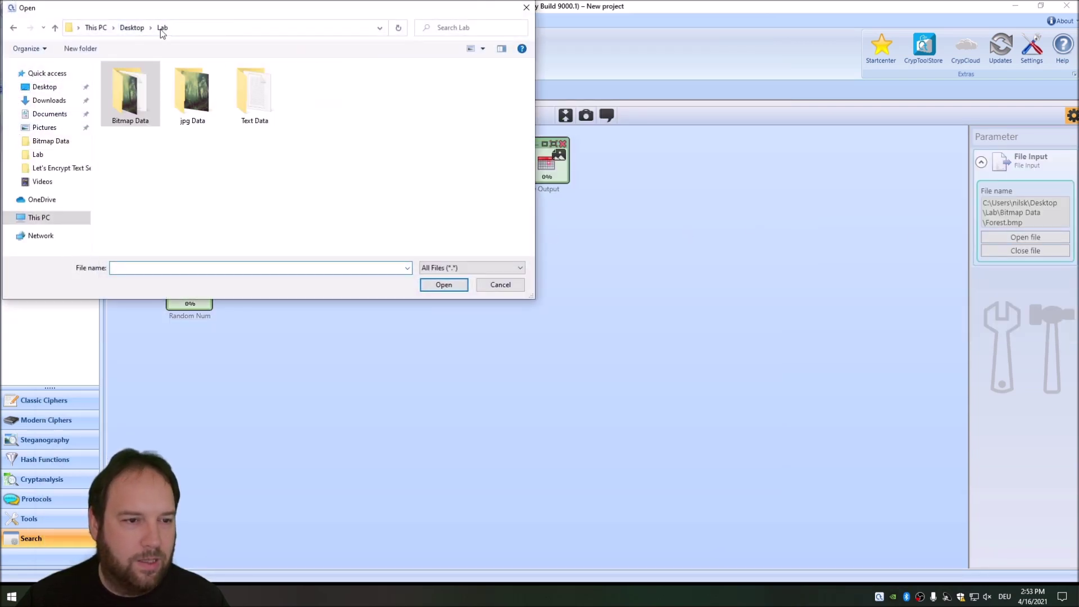
double_click(192, 92)
double_click(132, 100)
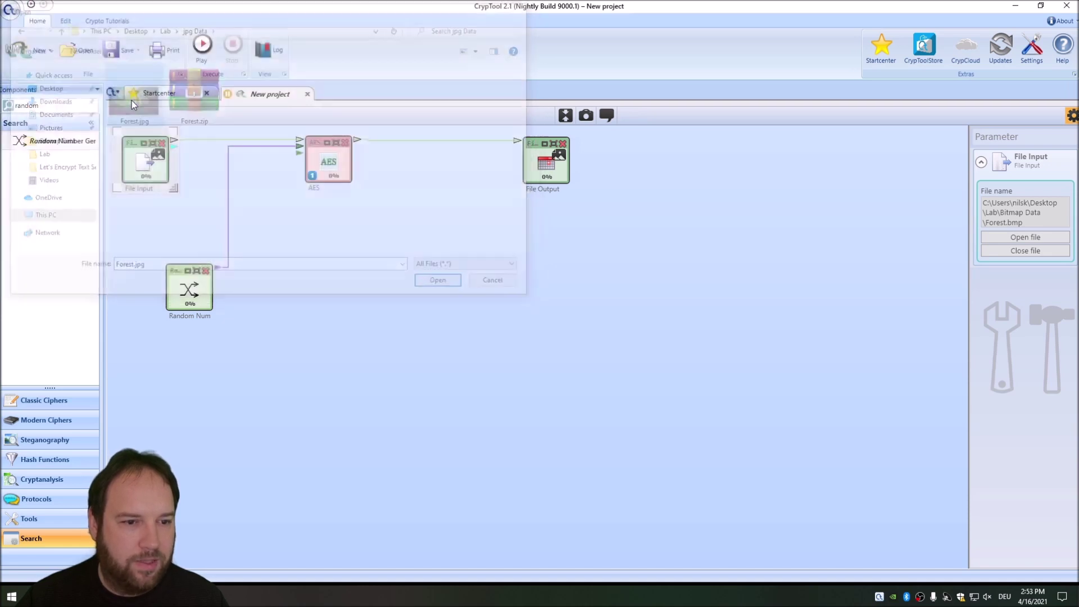
Step: Set the File Output target to Forest_jpg_encrypted in the jpg Data folder, and execute the AES workspace once
click(538, 166)
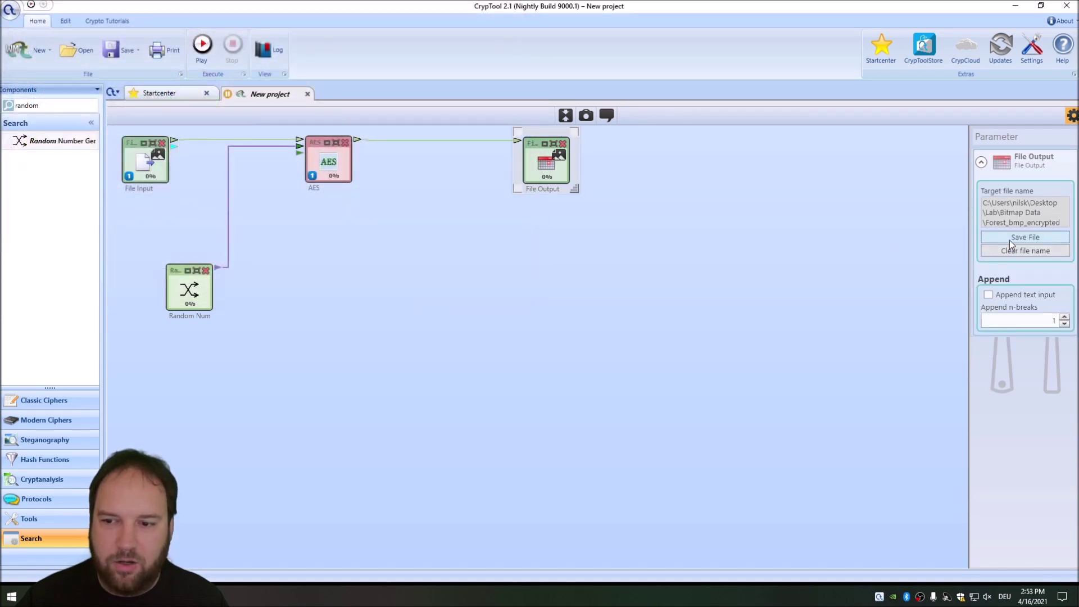
click(1009, 238)
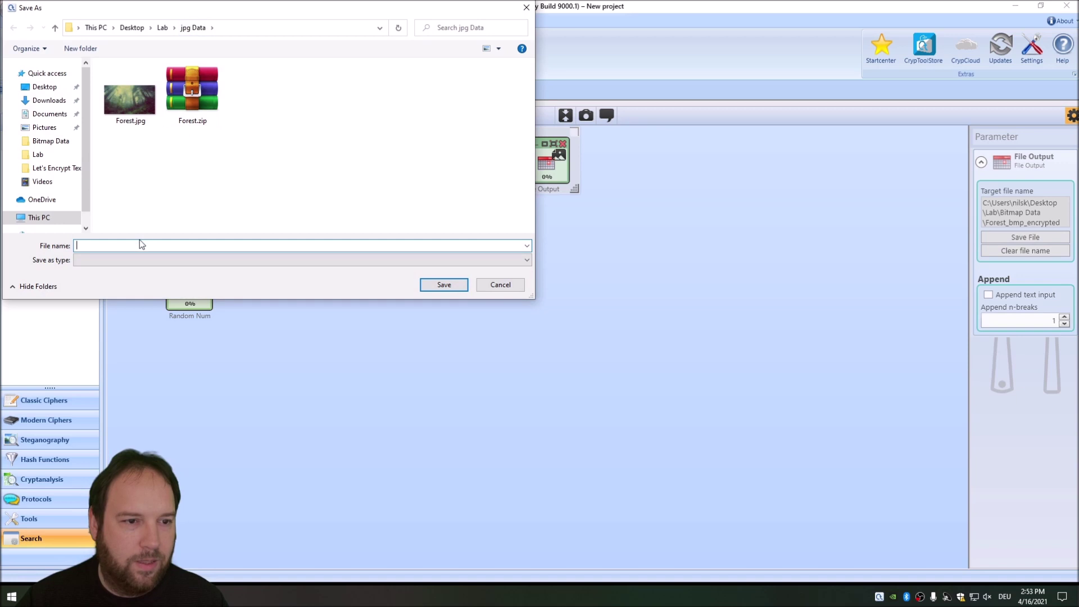
text(Forest_)
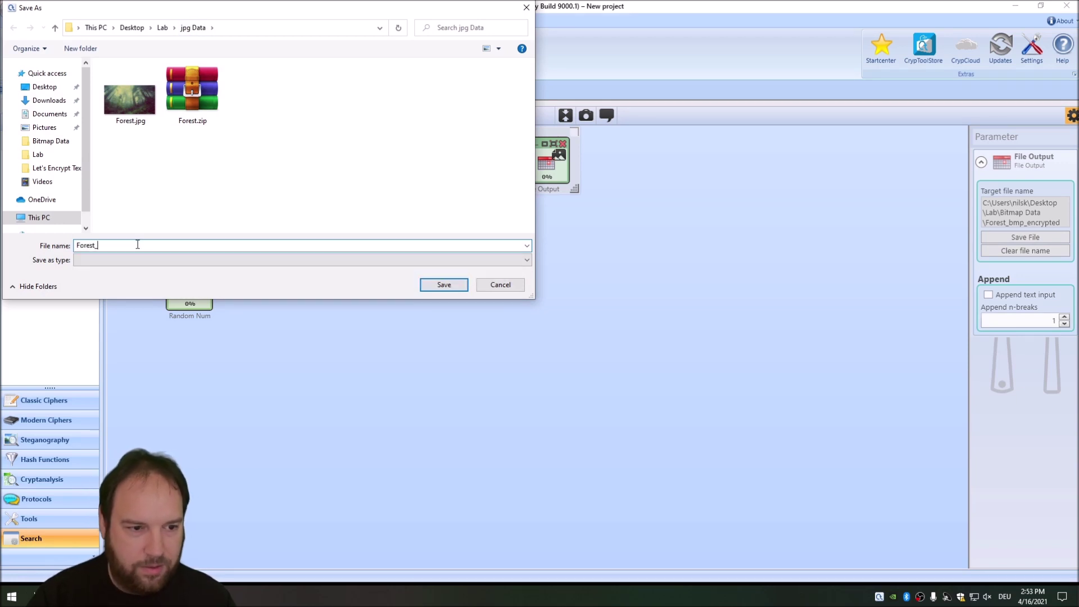
text(jpg_encrypted)
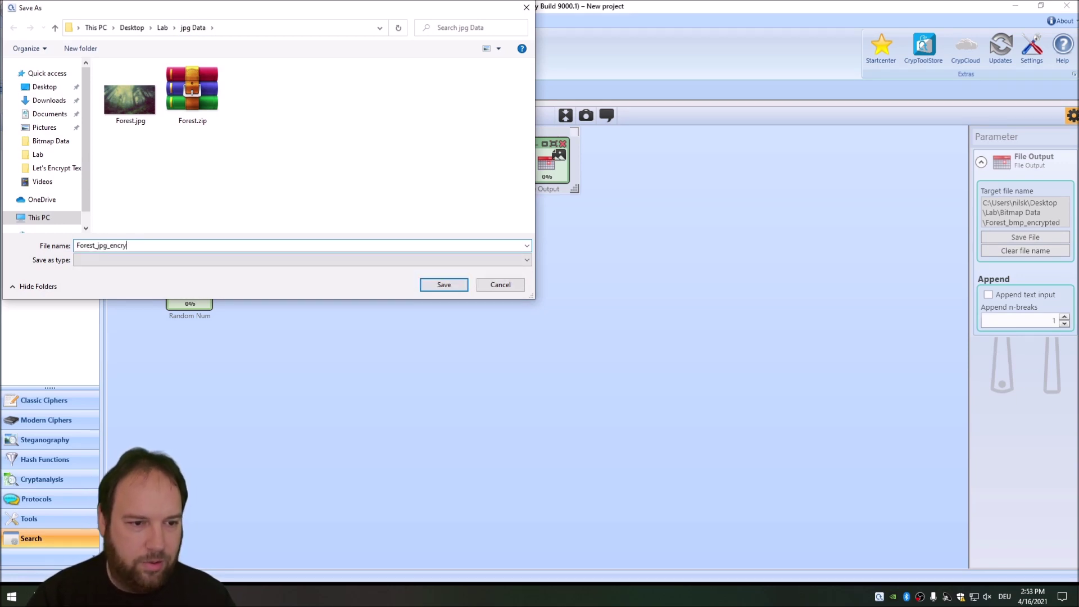
click(438, 286)
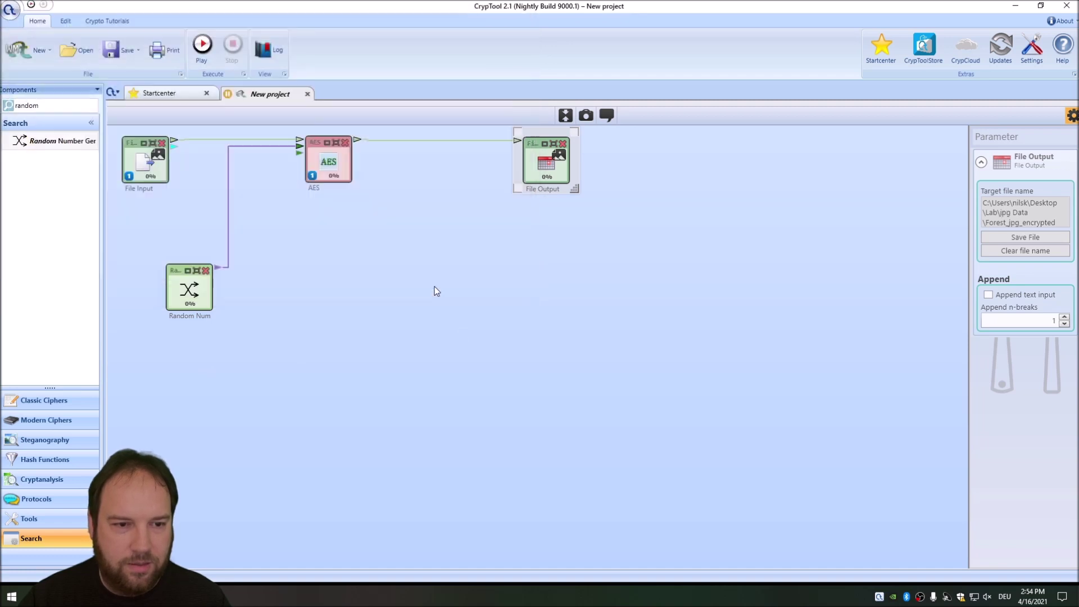
click(202, 46)
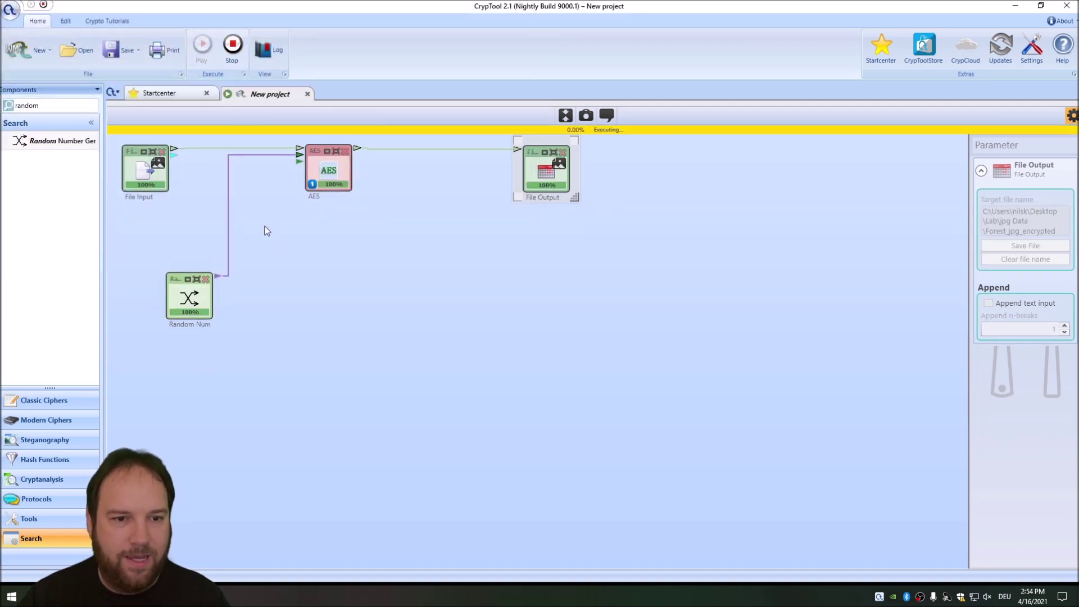
click(232, 45)
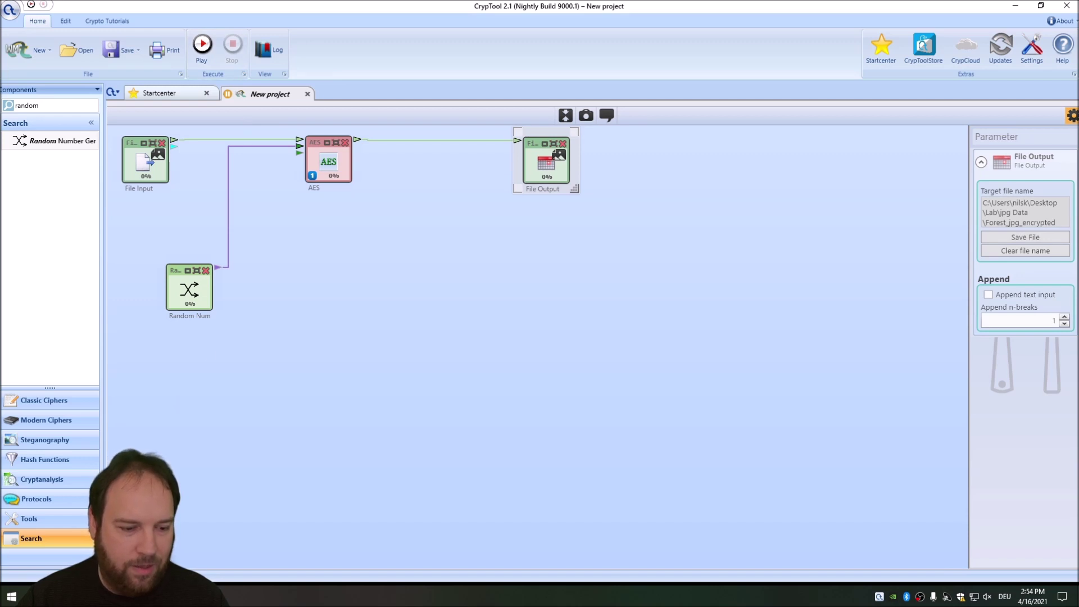
Step: Switch to File Explorer and compress Forest_jpg_encrypted into the ZIP archive Forest_jpg_encrypted.zip
click(140, 596)
click(109, 181)
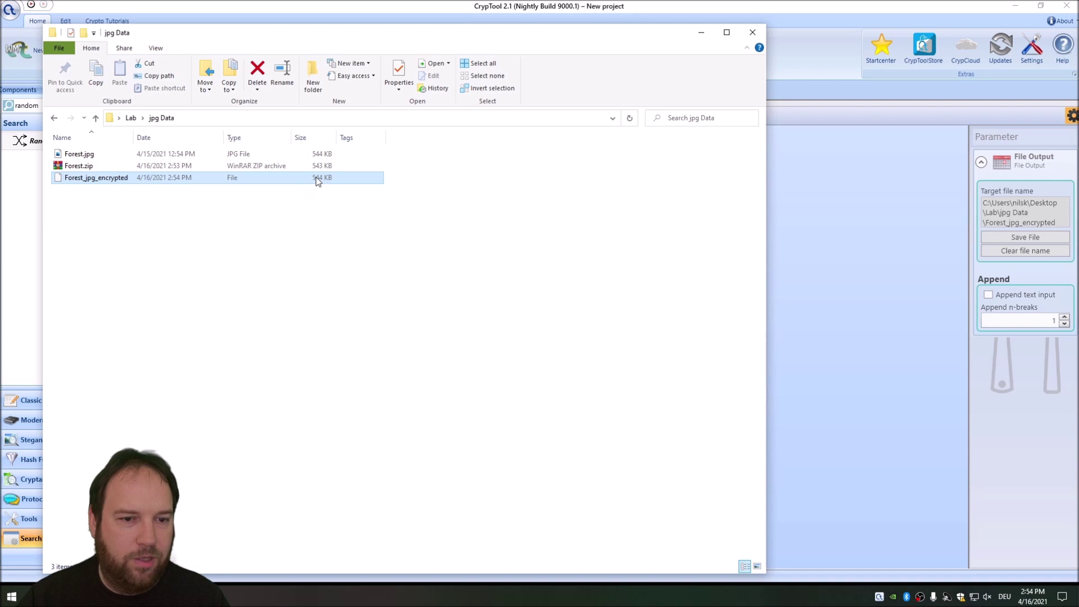
right_click(96, 180)
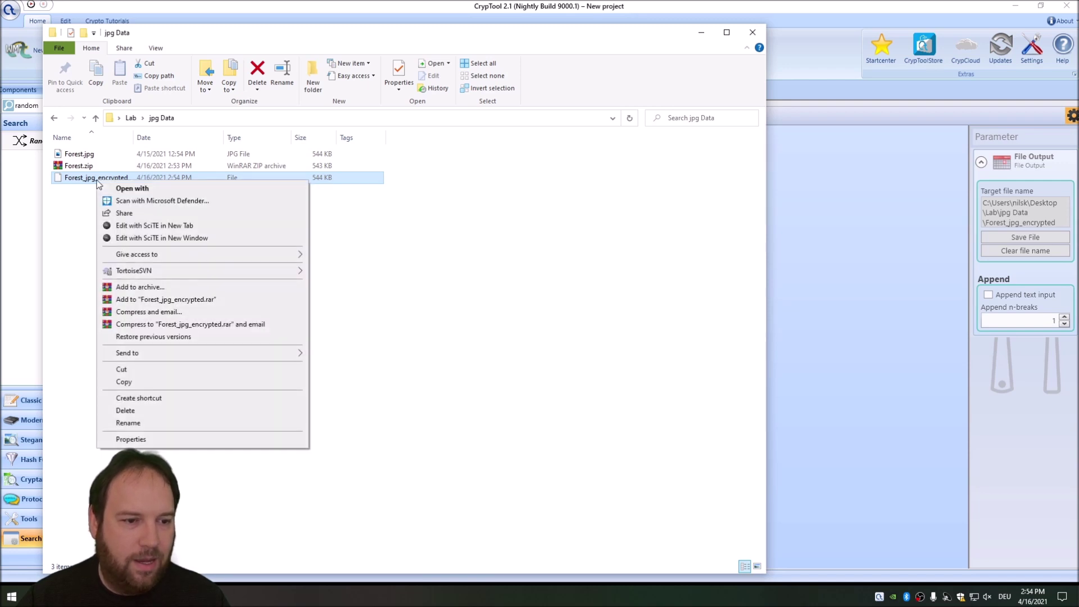
click(144, 287)
click(496, 295)
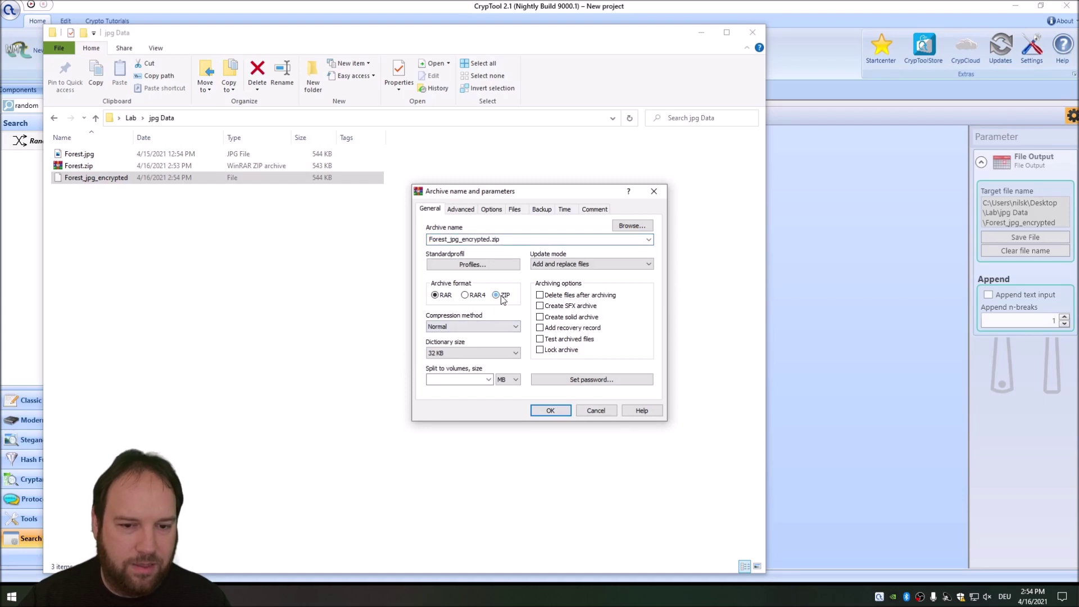
click(550, 411)
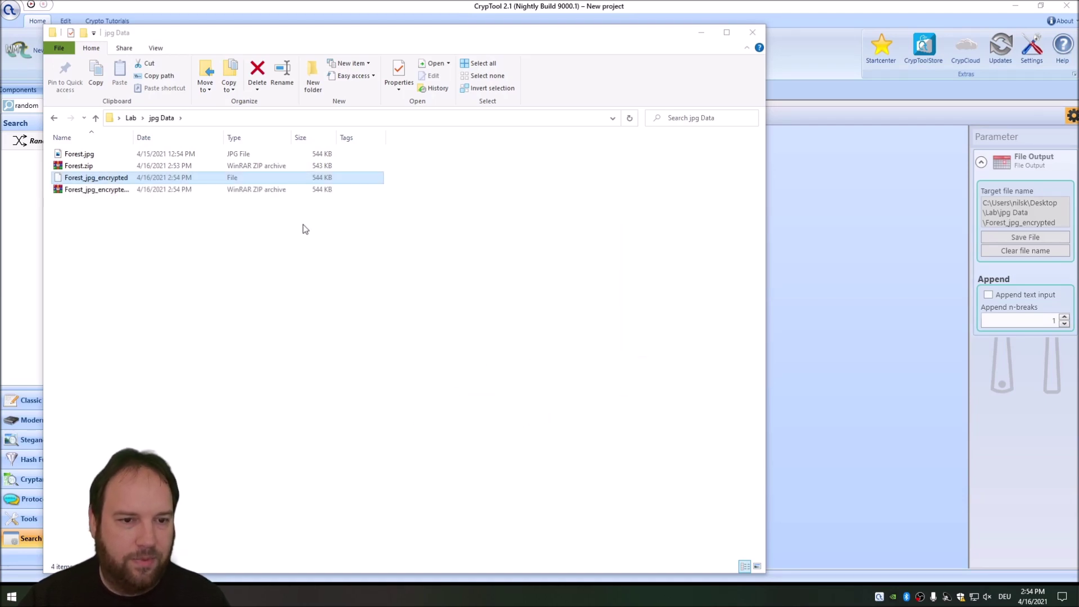
Step: Widen the Name column and compare the sizes of Forest.jpg, Forest_jpg_encrypted and Forest_jpg_encrypted.zip
click(118, 190)
drag(134, 138, 154, 137)
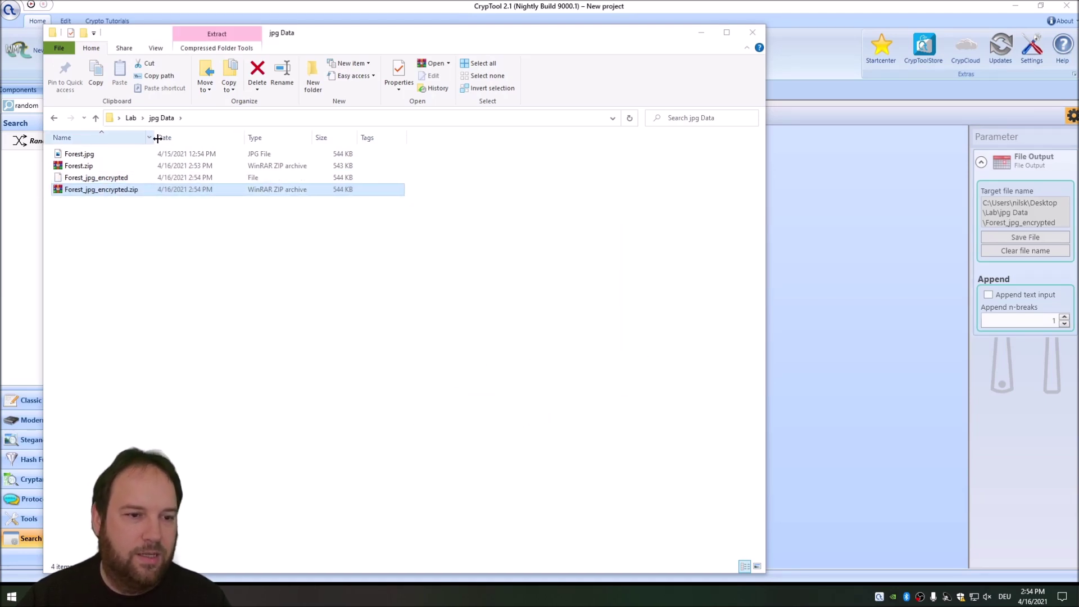
click(94, 180)
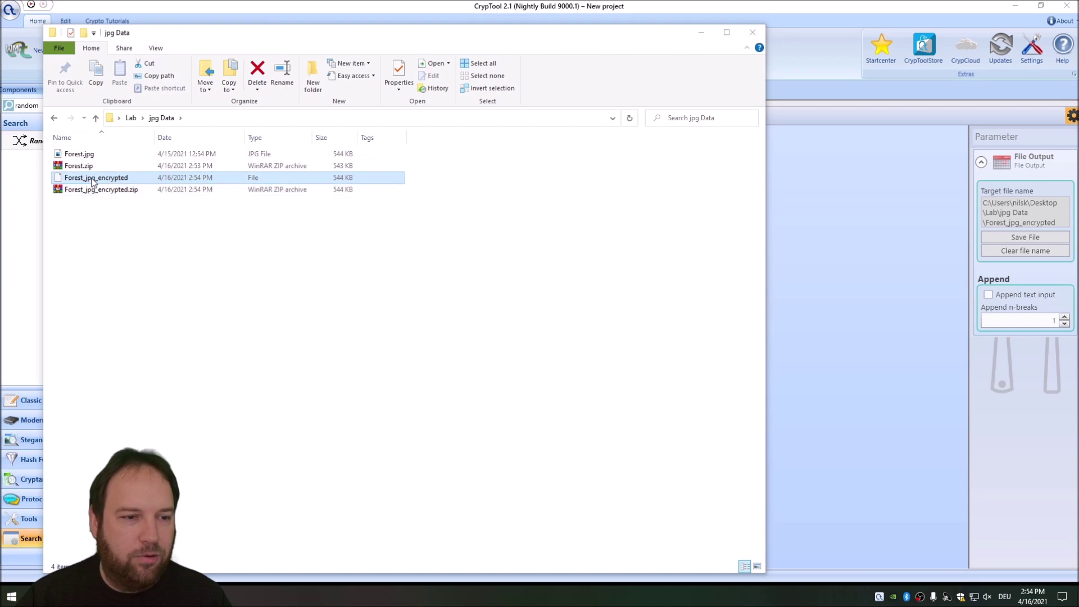
ctrl+click(83, 155)
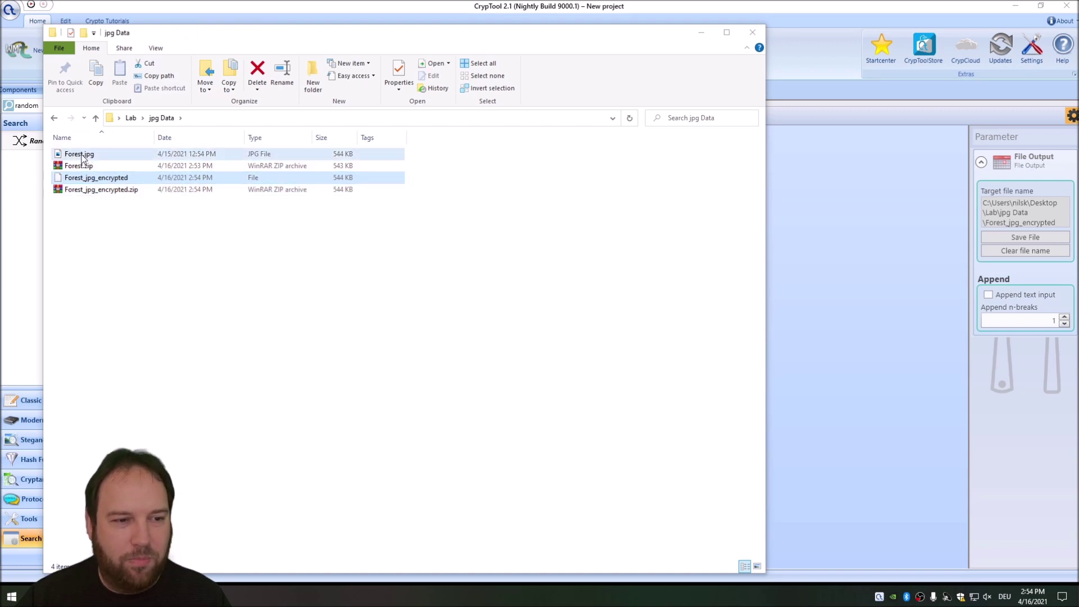
ctrl+click(120, 193)
click(351, 250)
drag(370, 219, 136, 173)
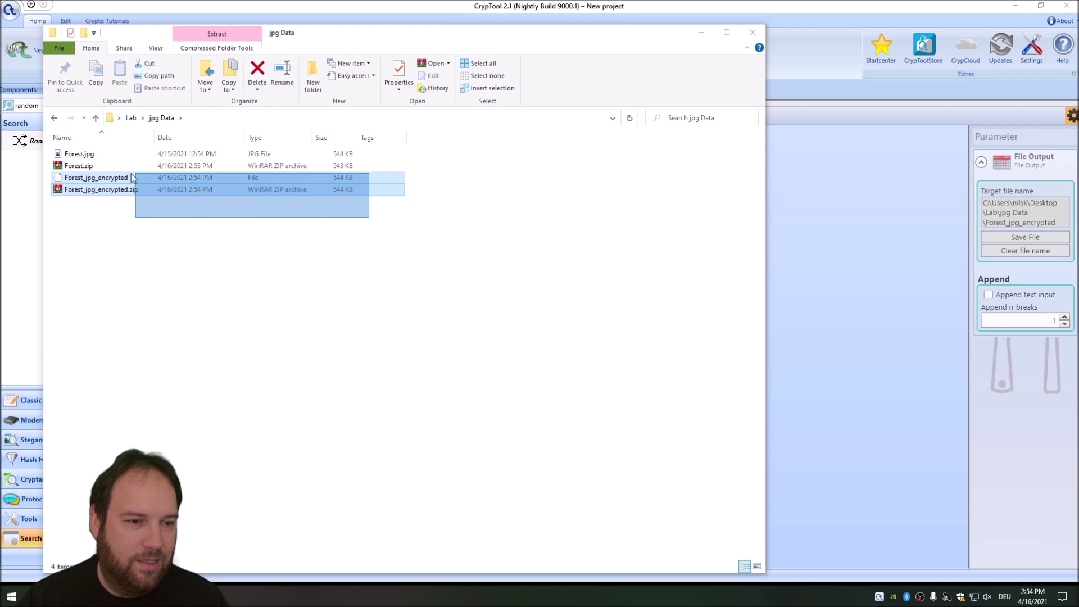
click(171, 278)
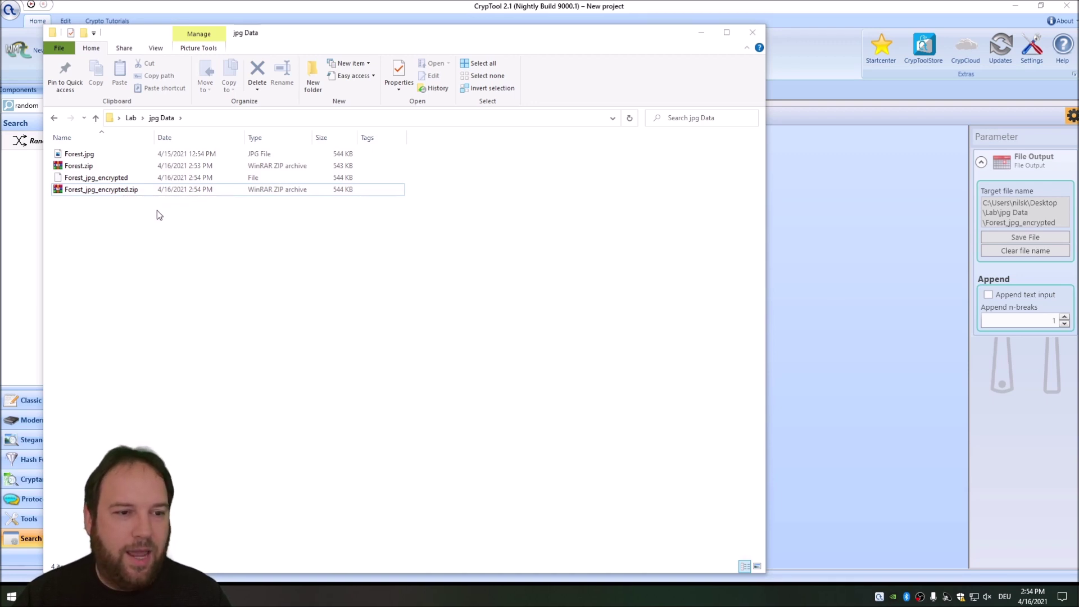
Step: Open the Text Data folder in Lab and compress text.txt into the ZIP archive text.zip with the Best compression method
click(131, 118)
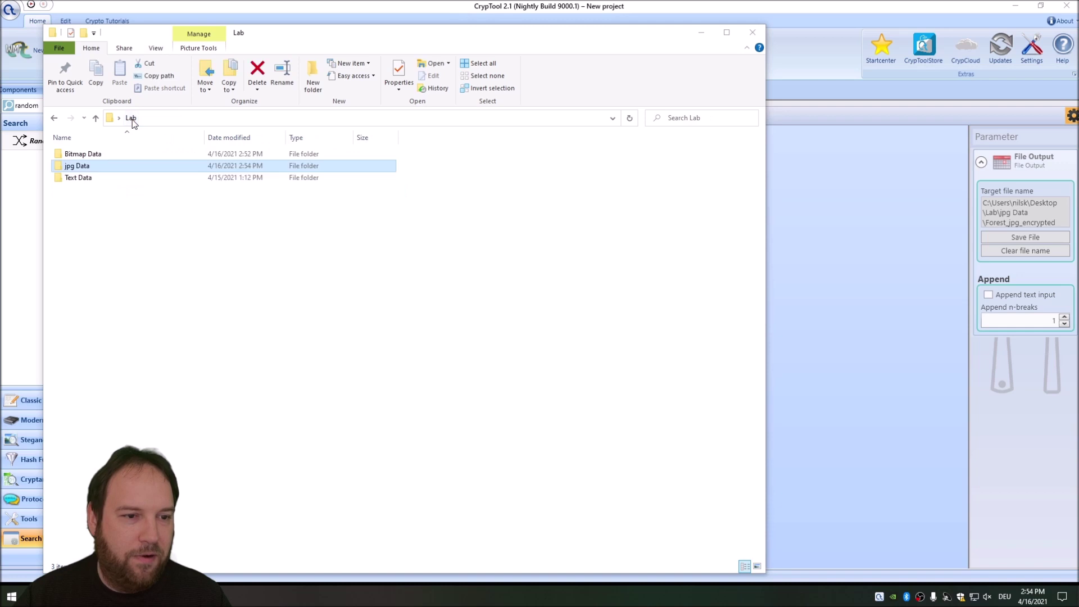
double_click(83, 177)
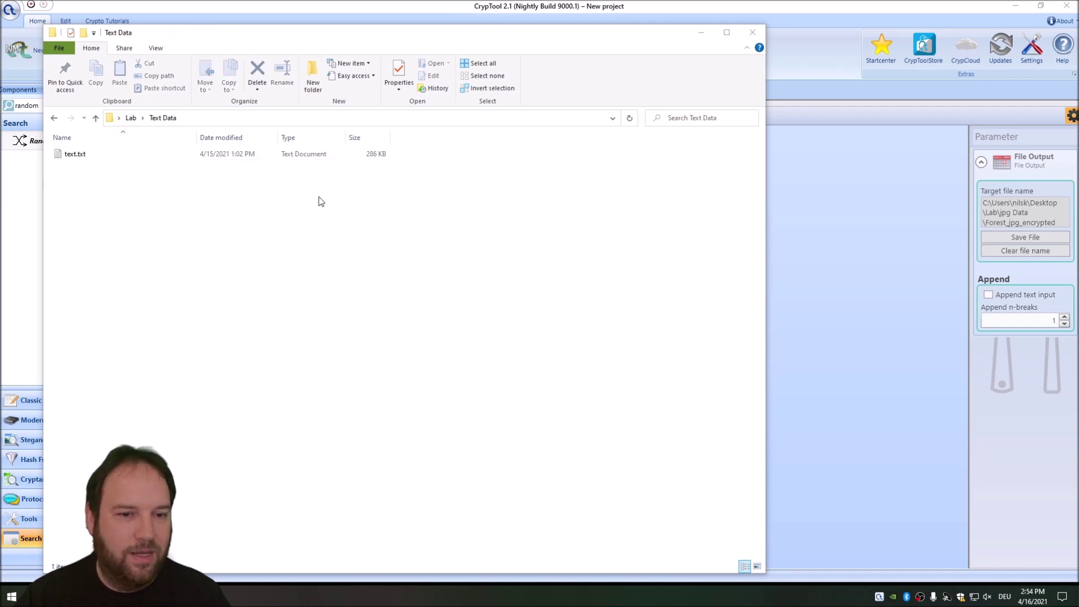
click(77, 157)
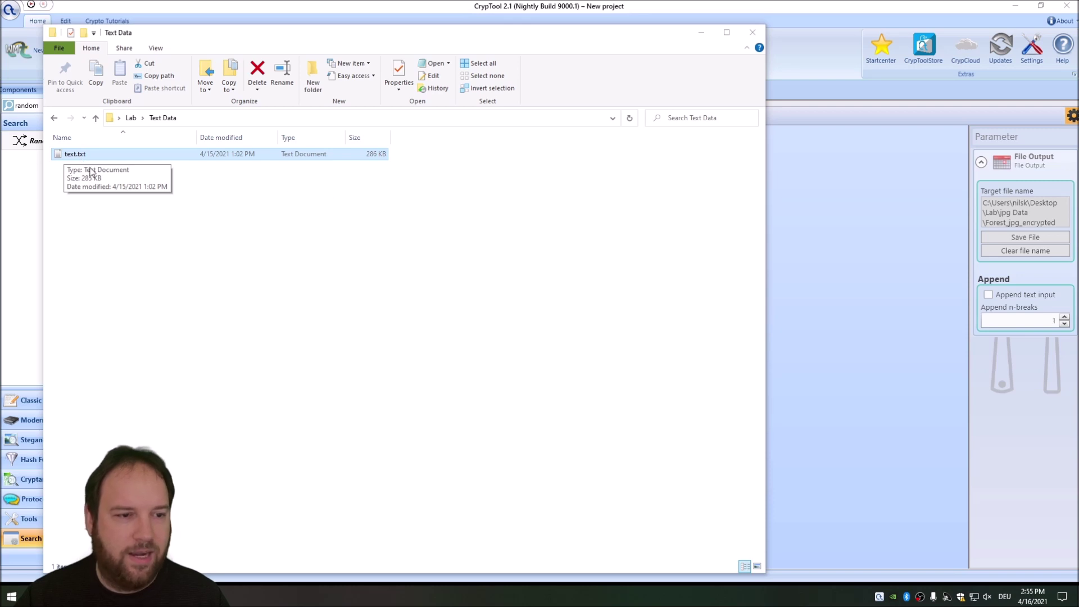
right_click(74, 158)
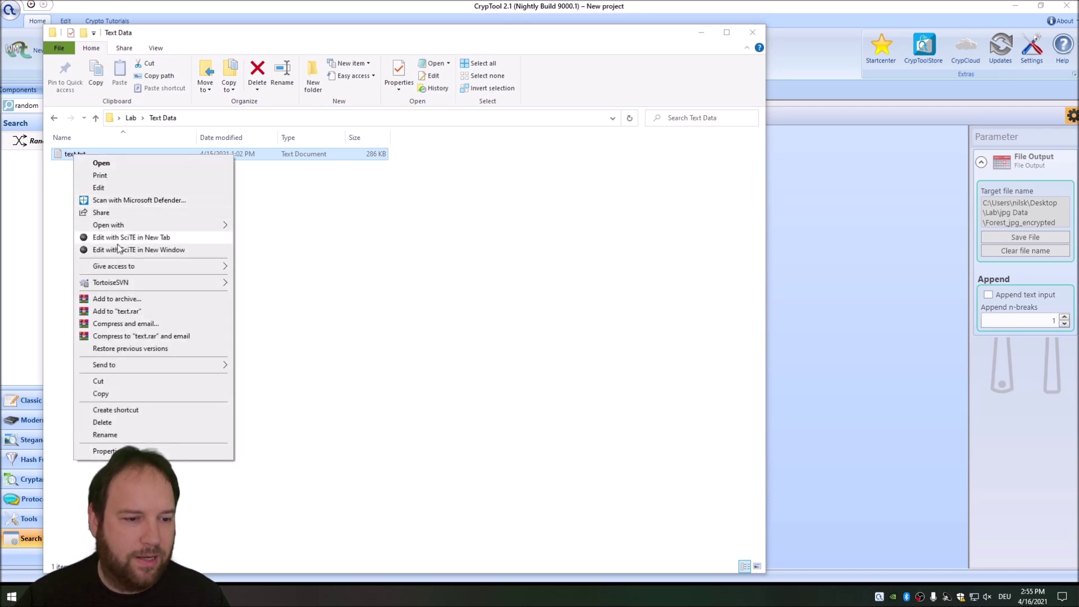
click(110, 298)
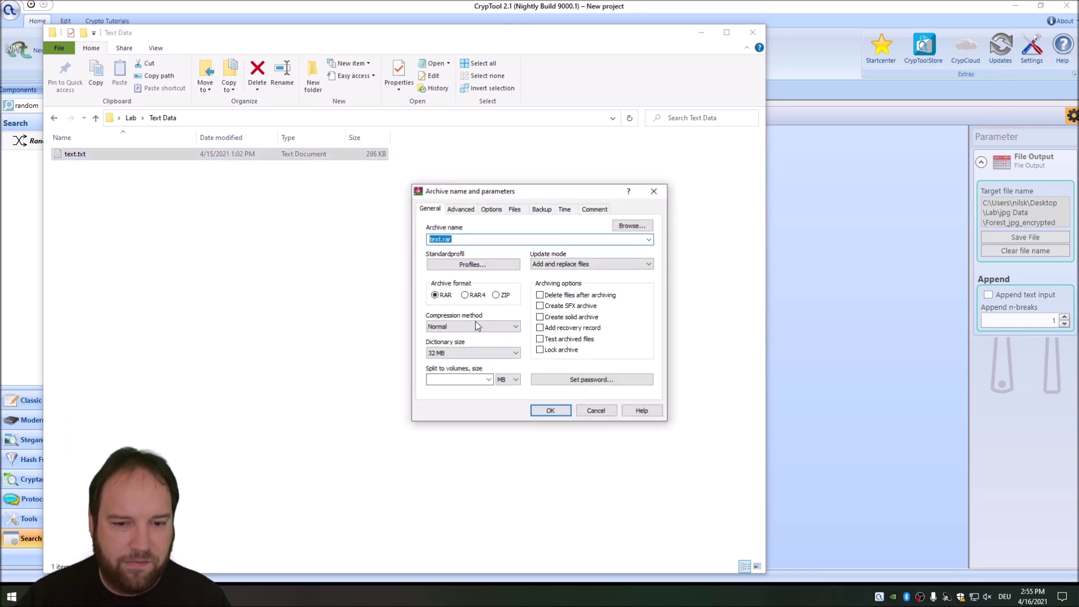
click(497, 295)
click(455, 326)
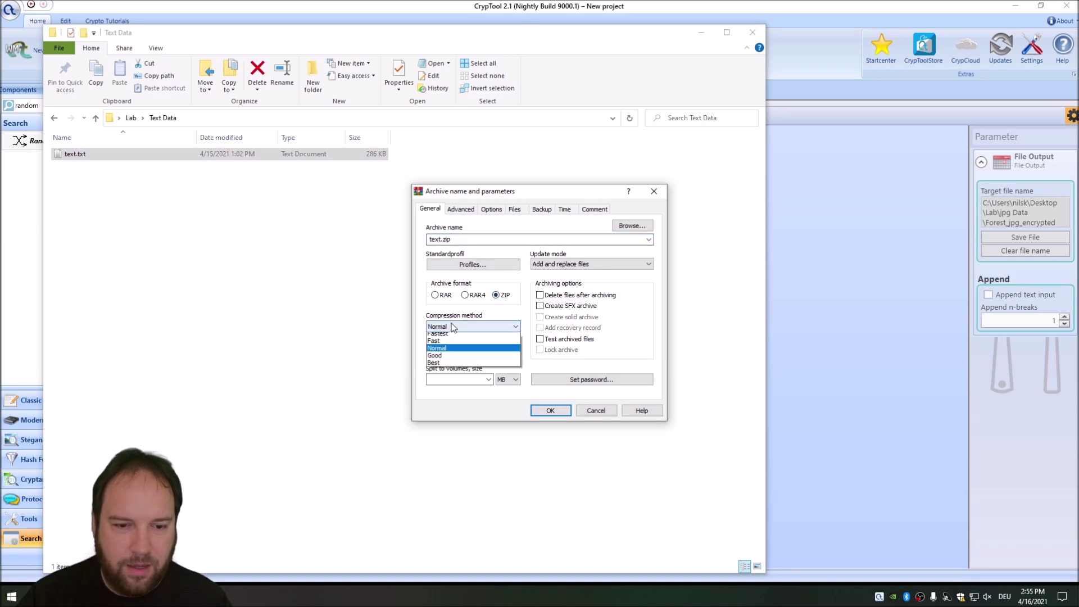
click(448, 374)
click(552, 410)
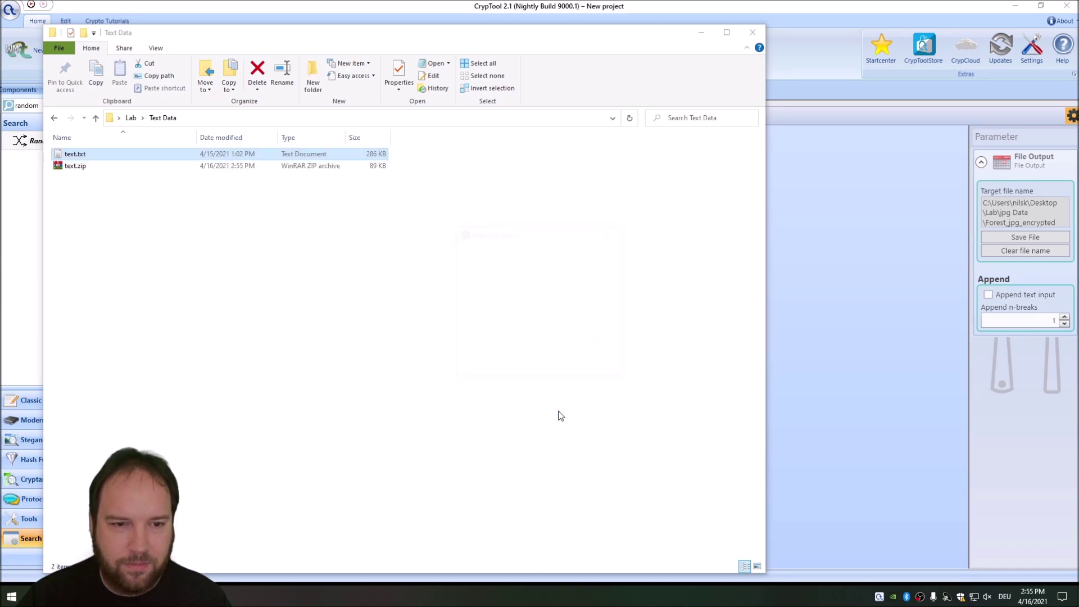
Step: Compare the file sizes of text.txt and text.zip in the Text Data folder
click(270, 212)
click(140, 155)
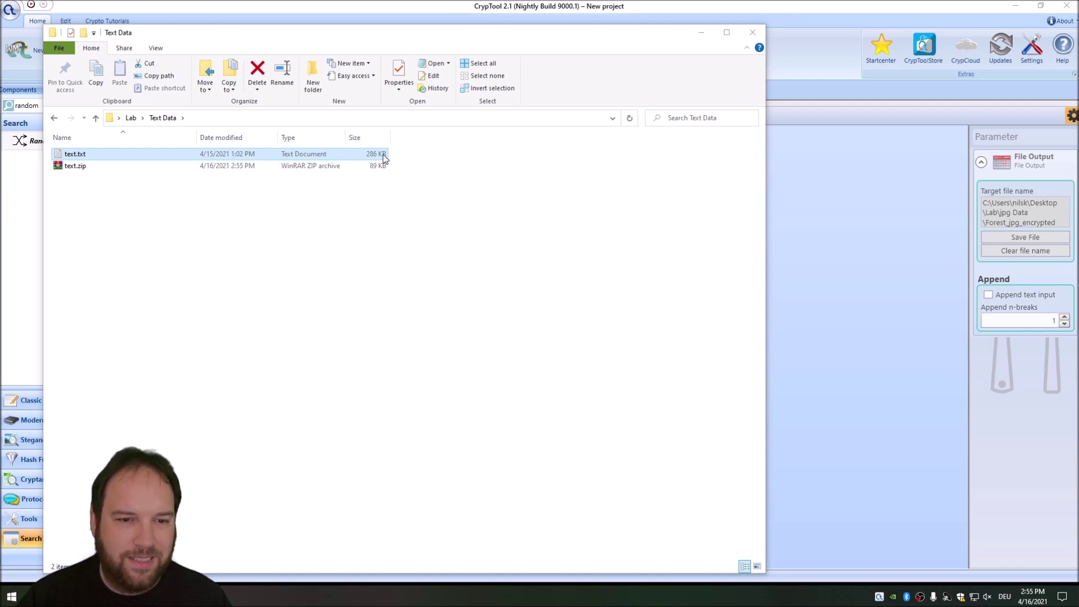
click(370, 169)
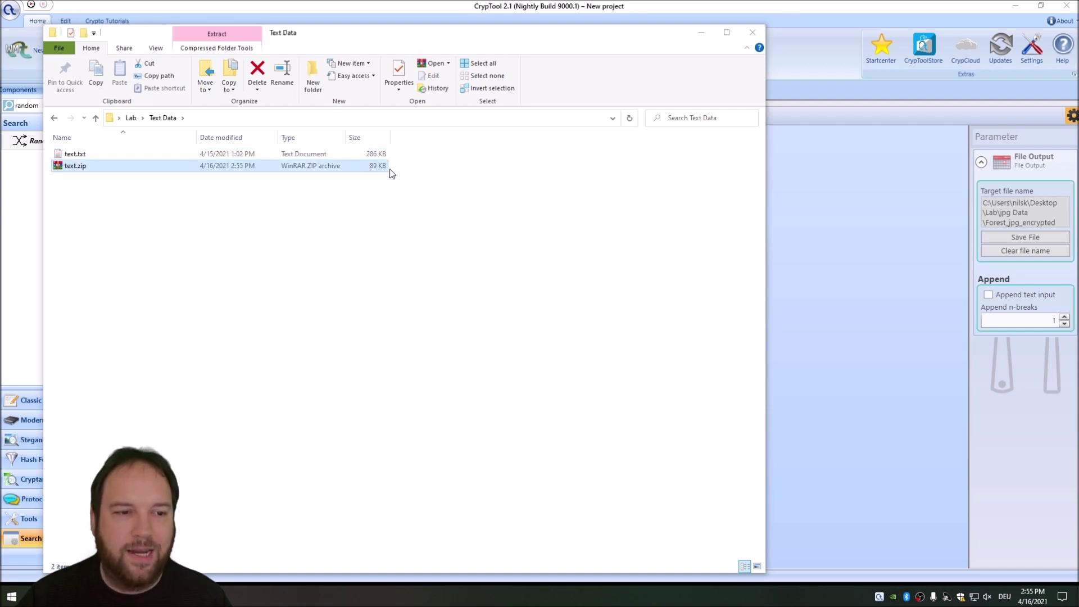
click(318, 214)
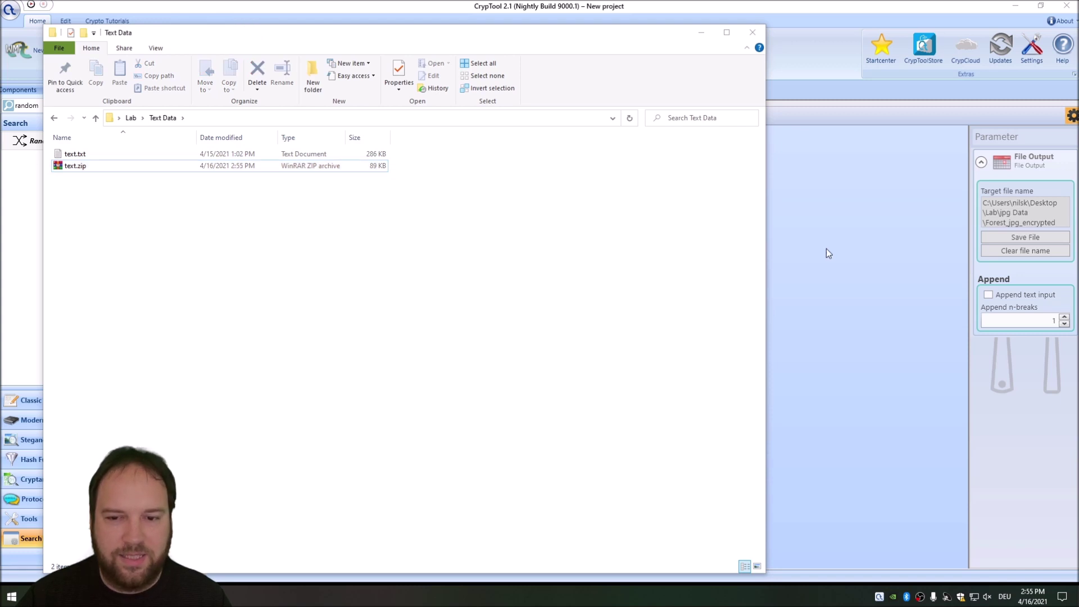
Step: Switch to CrypTool 2 and load text.txt from the Text Data folder into the File Input component
click(834, 234)
click(147, 174)
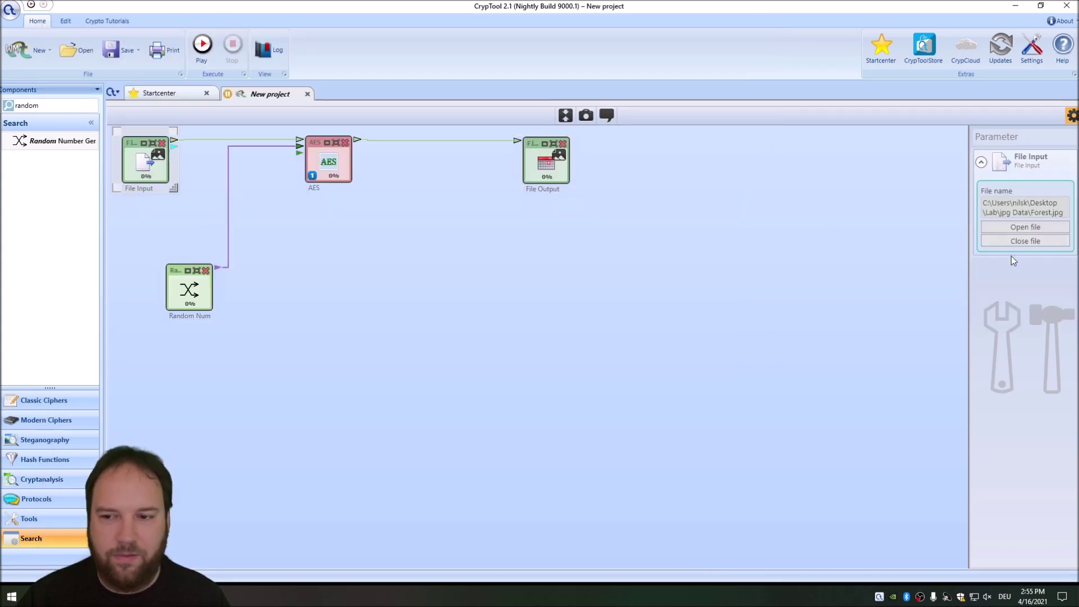
click(1033, 231)
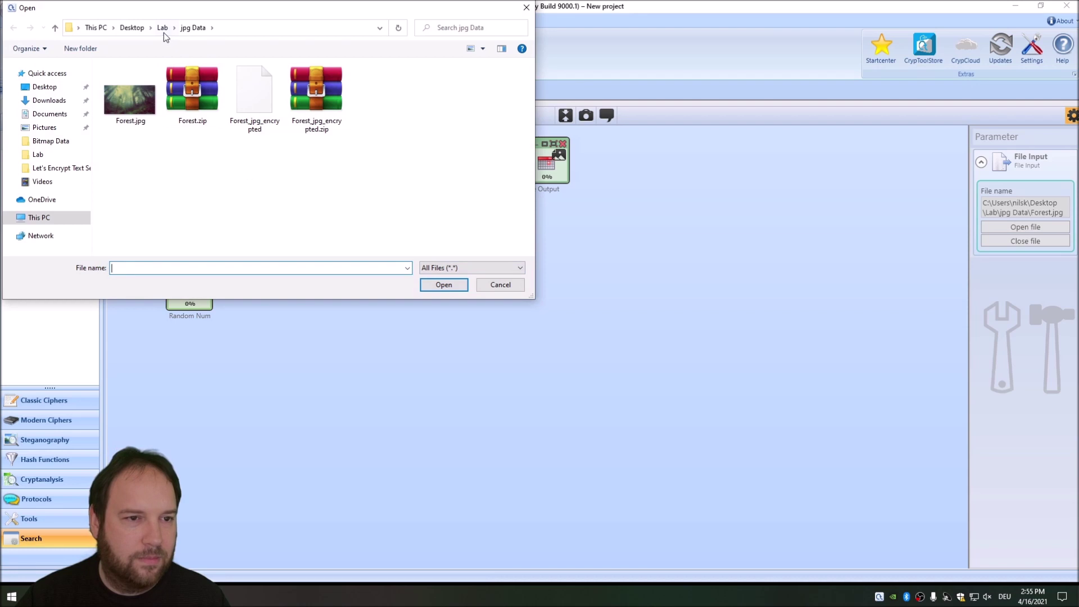
click(164, 31)
double_click(242, 112)
double_click(124, 82)
Step: Set the File Output target to text_encrypted in the Text Data folder and run the AES encryption workflow once
click(541, 173)
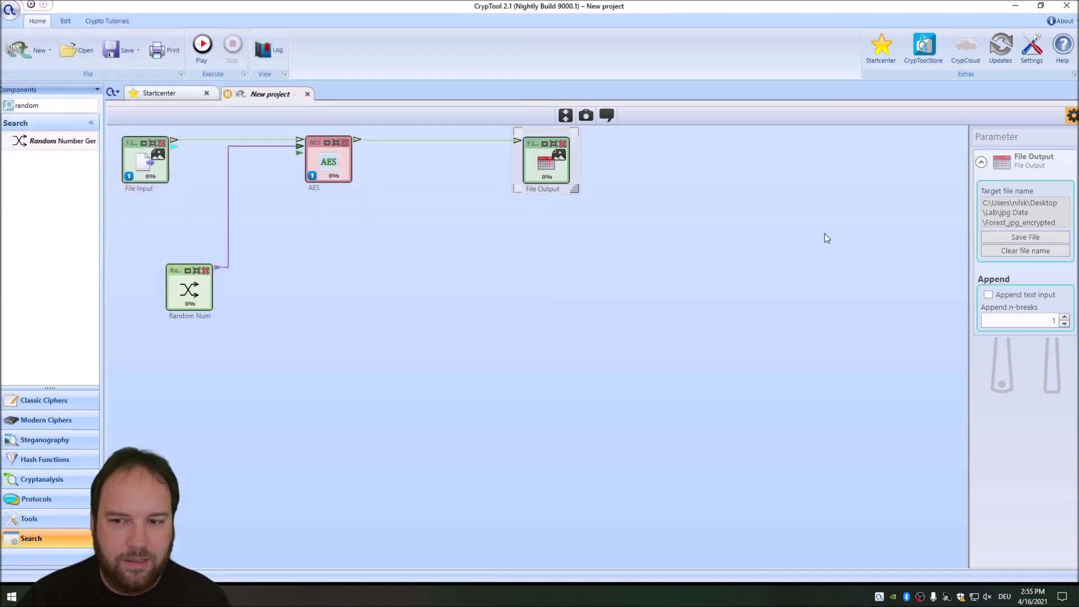
click(1024, 236)
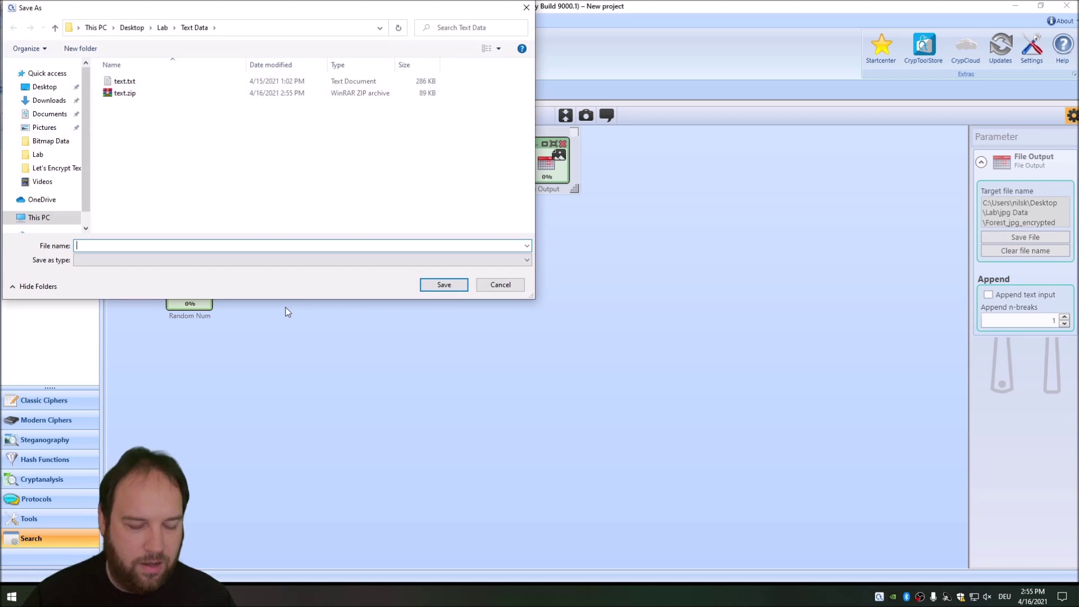
text(text_en)
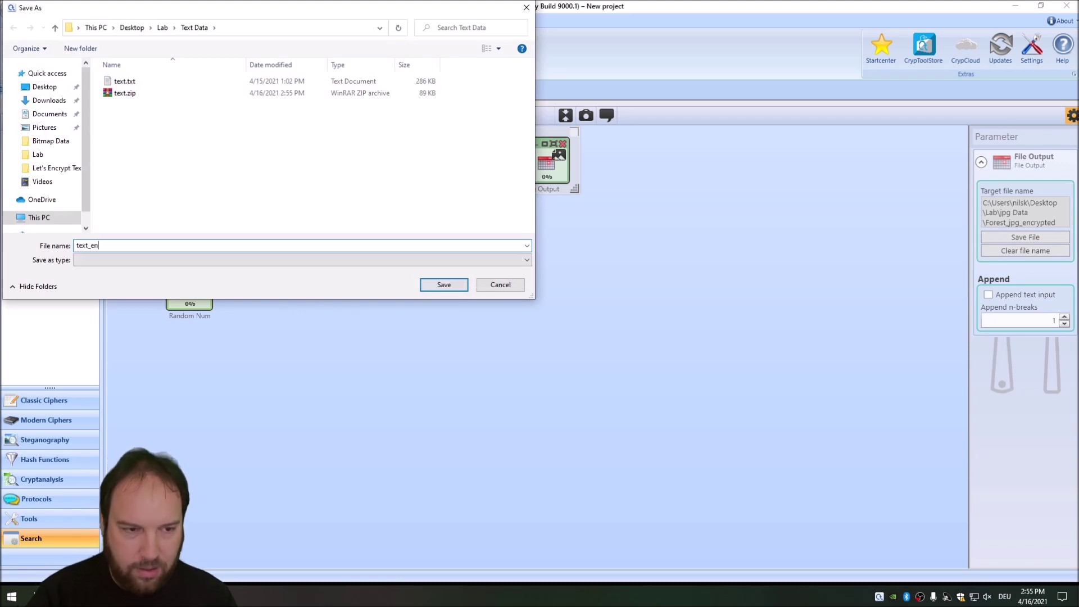
click(445, 288)
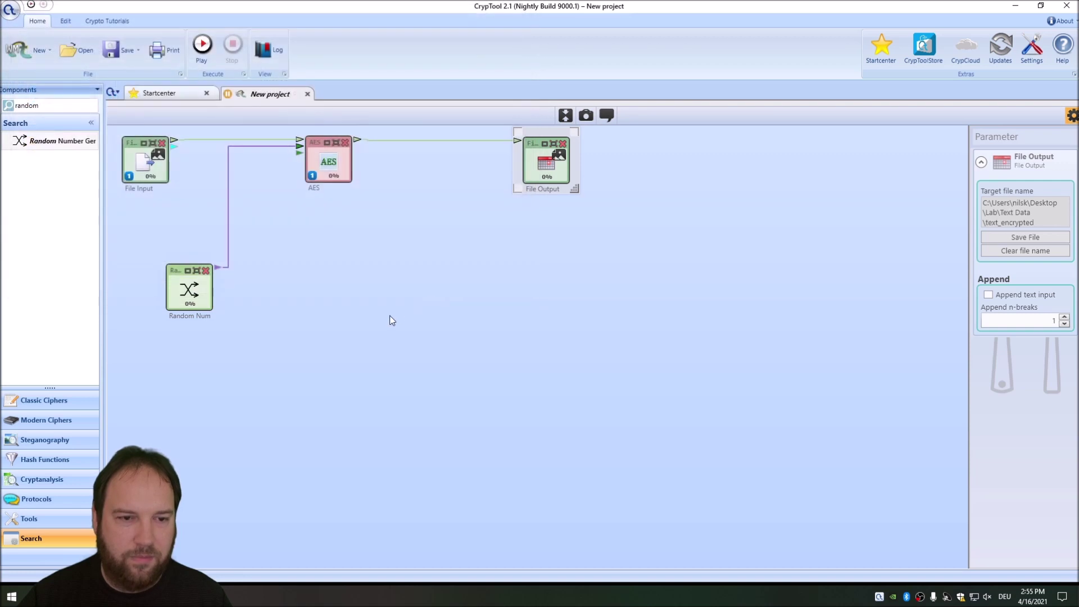
click(197, 45)
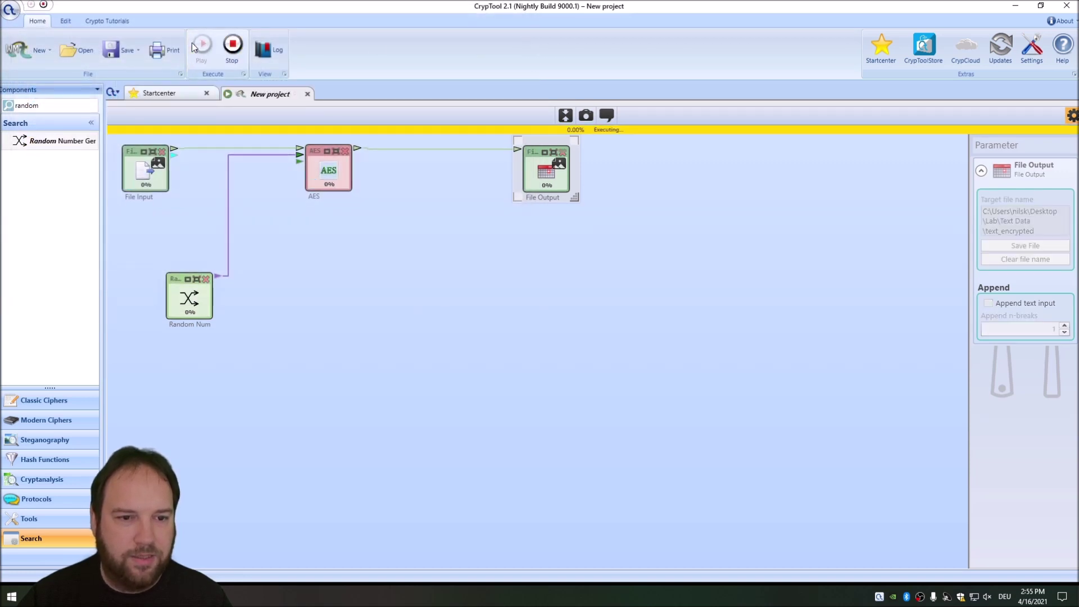
click(235, 56)
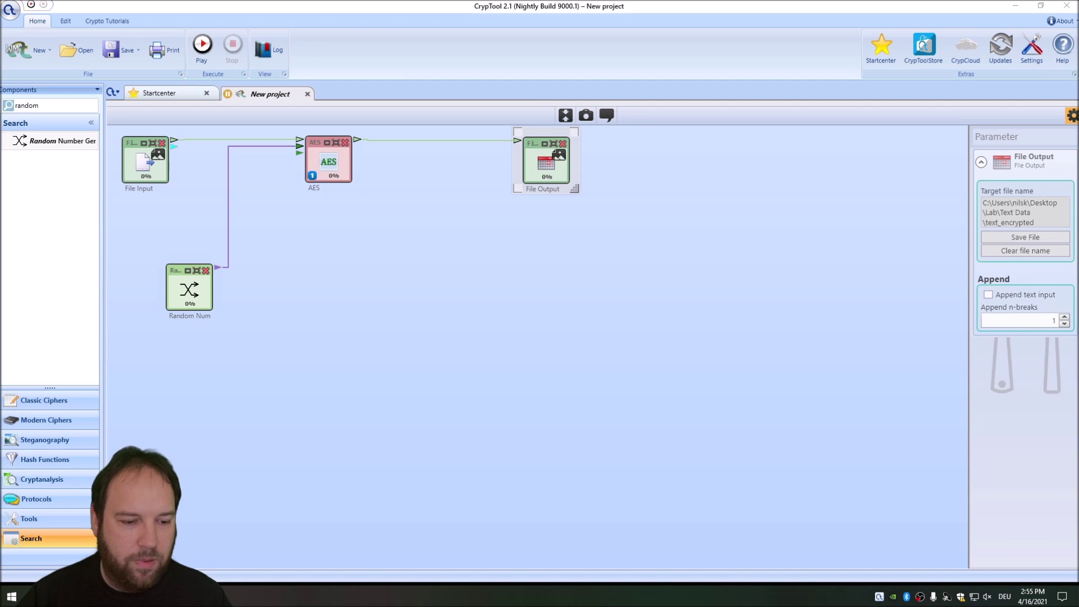
Step: Switch to the Text Data folder in File Explorer and compare the file sizes of text.txt and text_encrypted
key(alt+Tab)
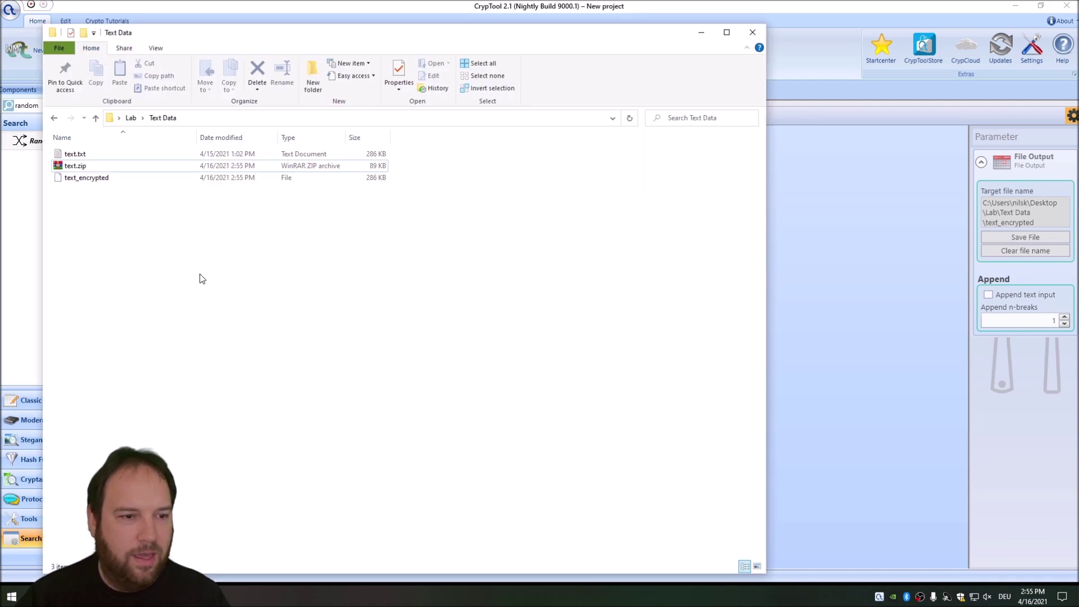
click(104, 181)
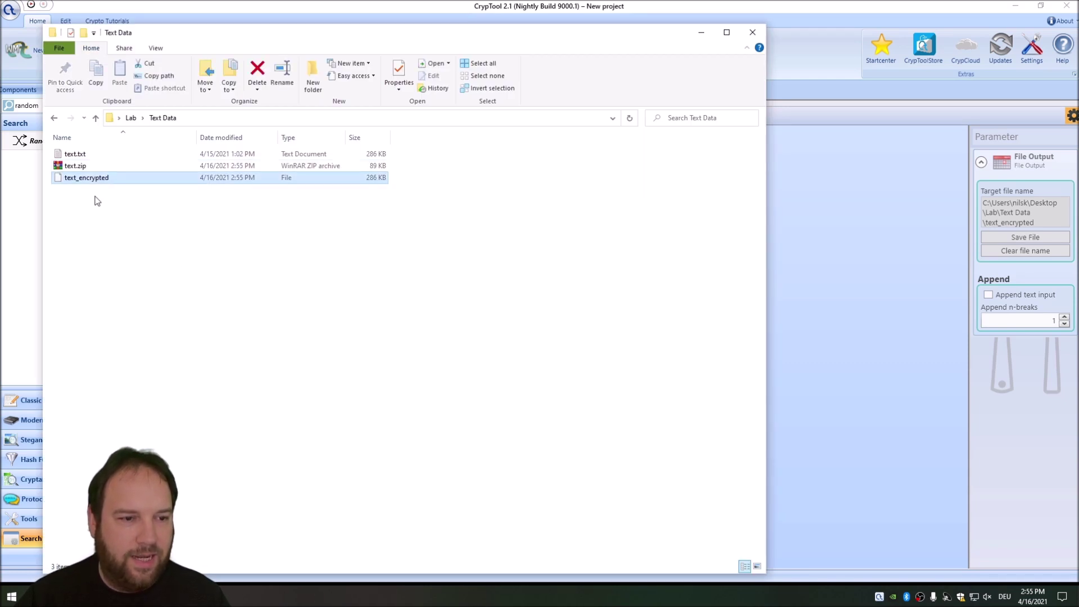
ctrl+click(81, 155)
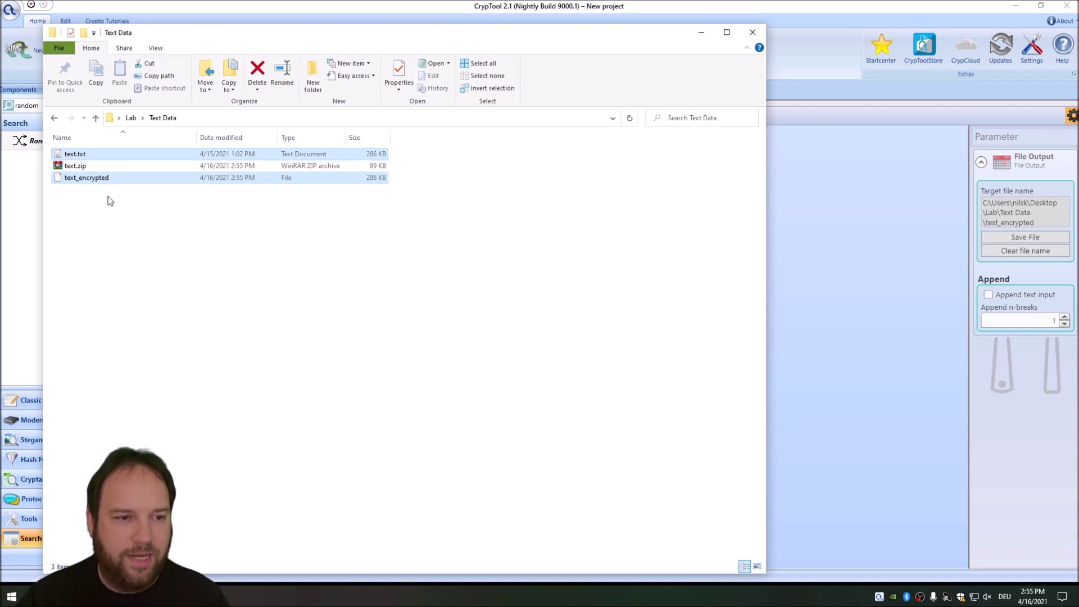
Step: Compress text_encrypted into the ZIP archive text_encrypted.zip with the Best compression method
click(78, 178)
right_click(79, 179)
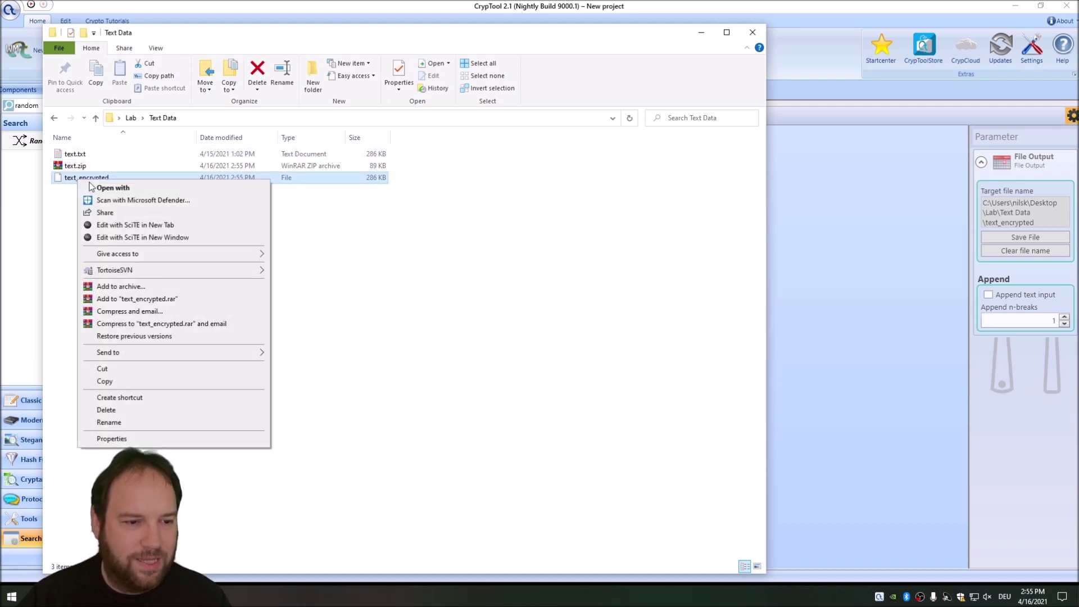
click(144, 285)
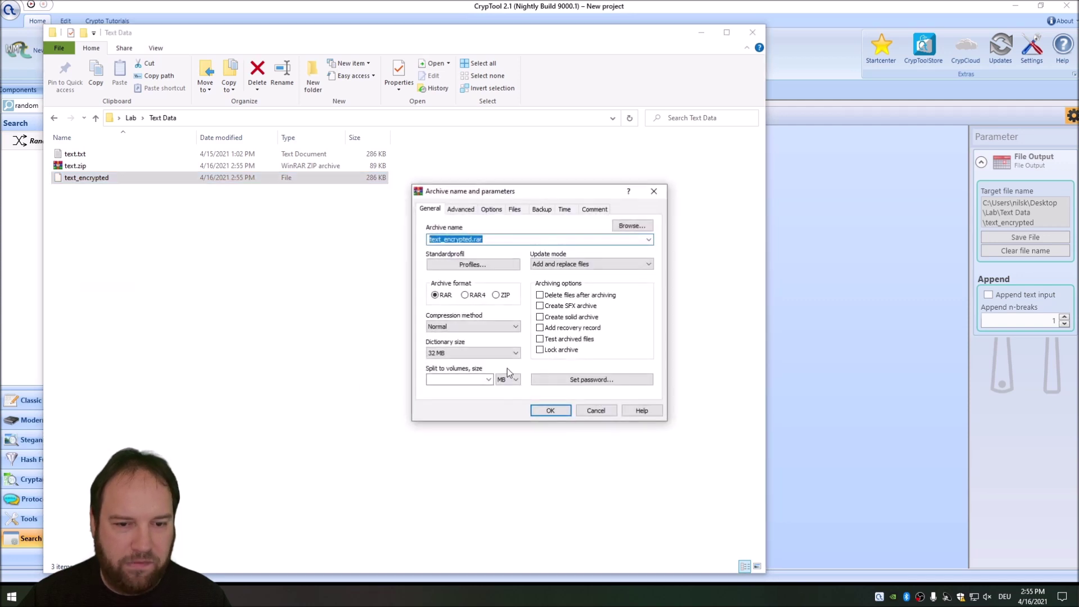
click(496, 295)
click(452, 328)
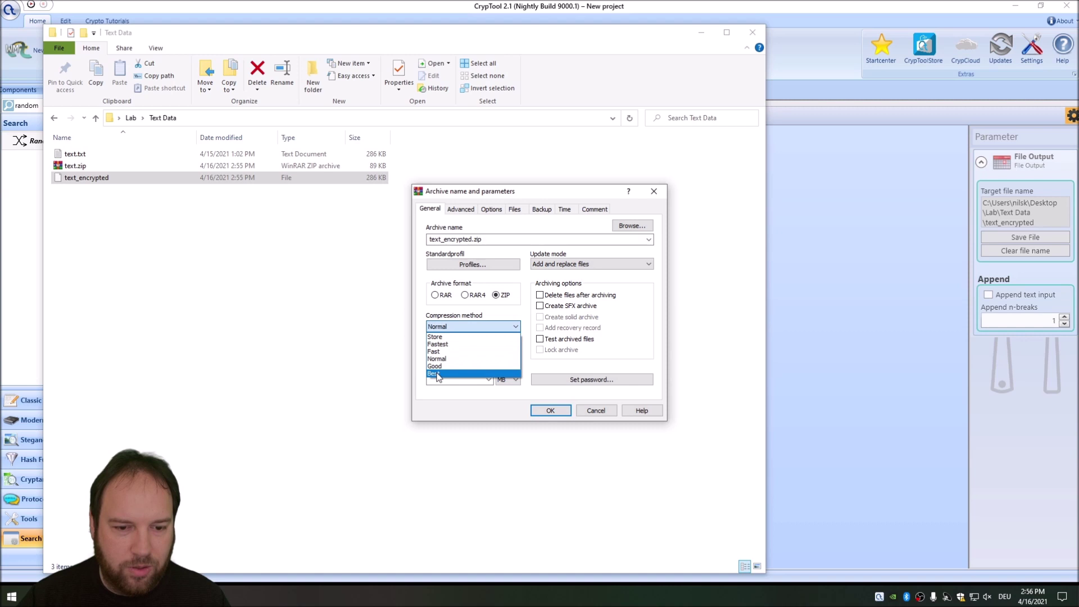
click(444, 375)
click(549, 410)
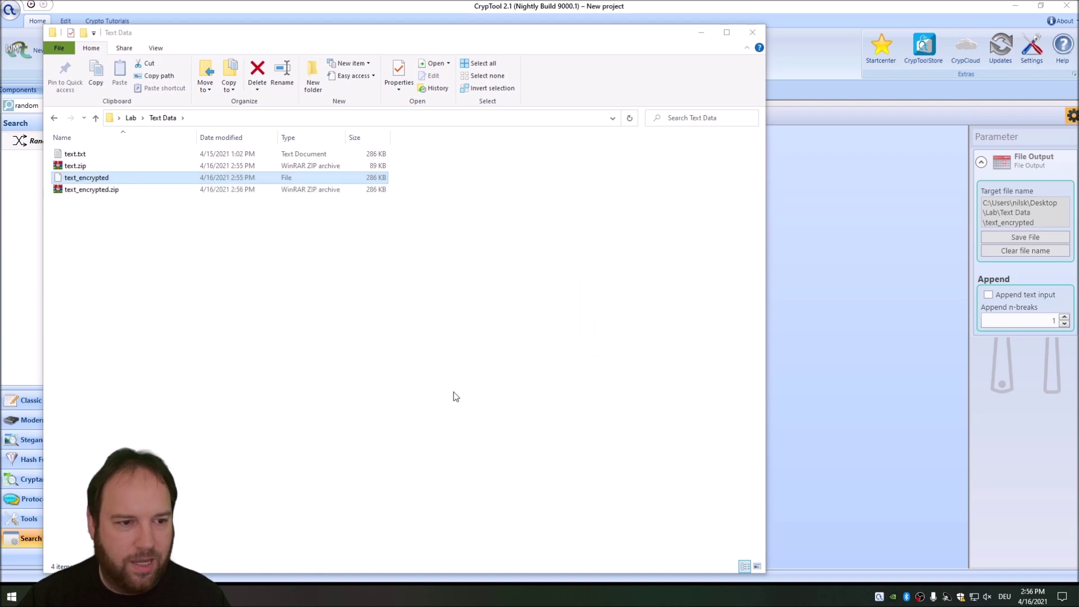
Step: Compare the sizes of text_encrypted and text_encrypted.zip, and open the Bitmap Data folder in Lab to review its files
click(102, 192)
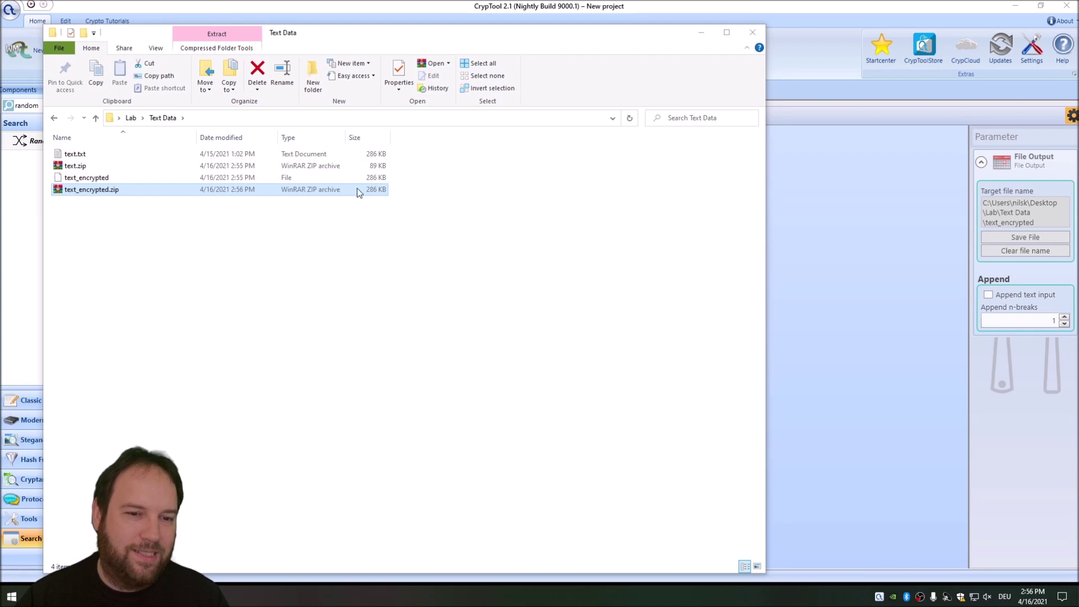
click(379, 289)
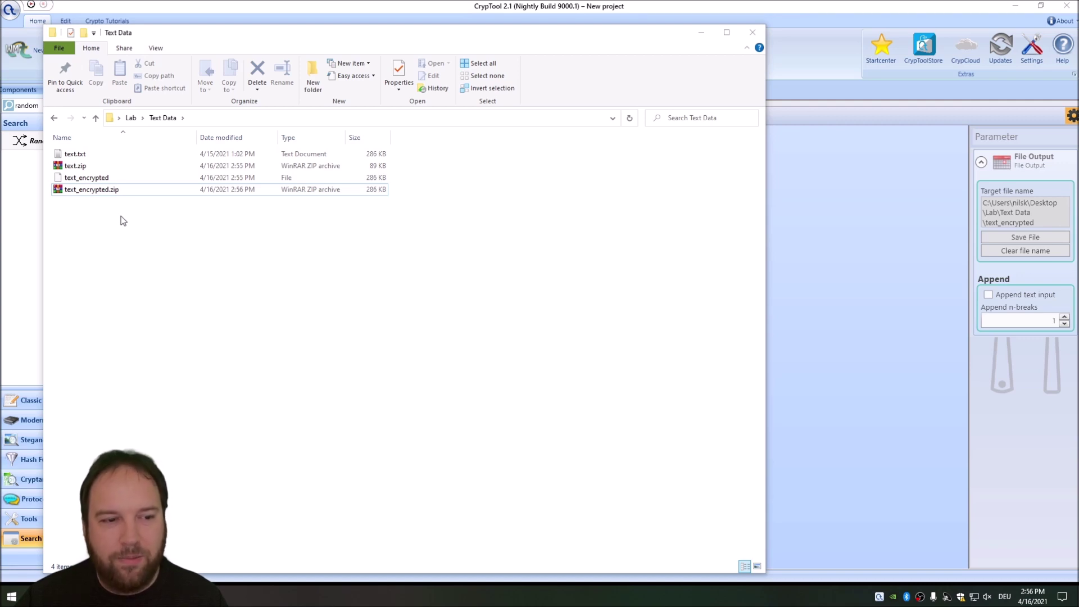
click(92, 178)
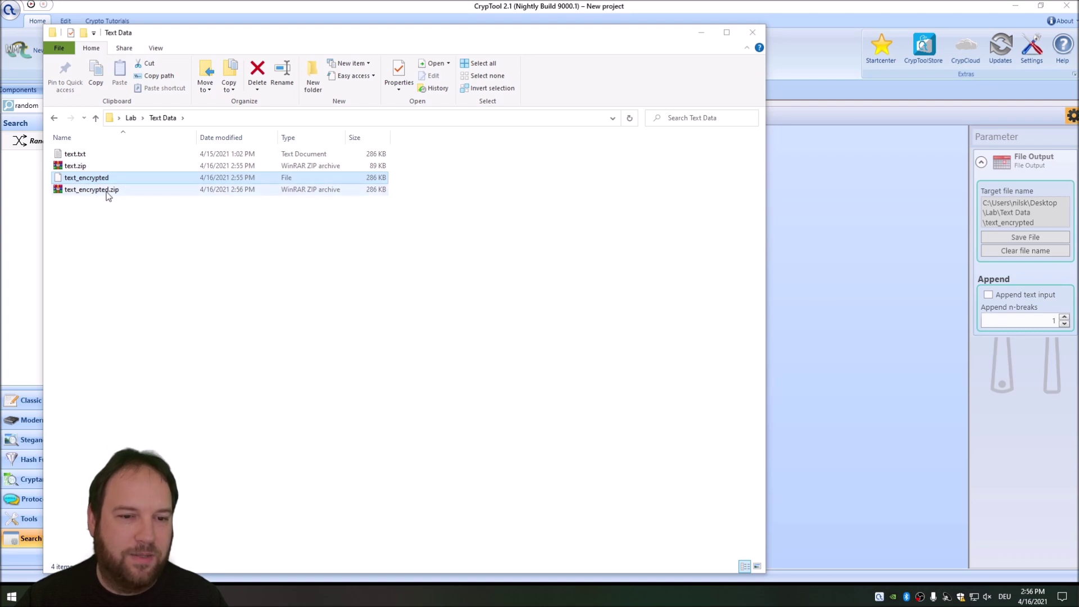
click(130, 117)
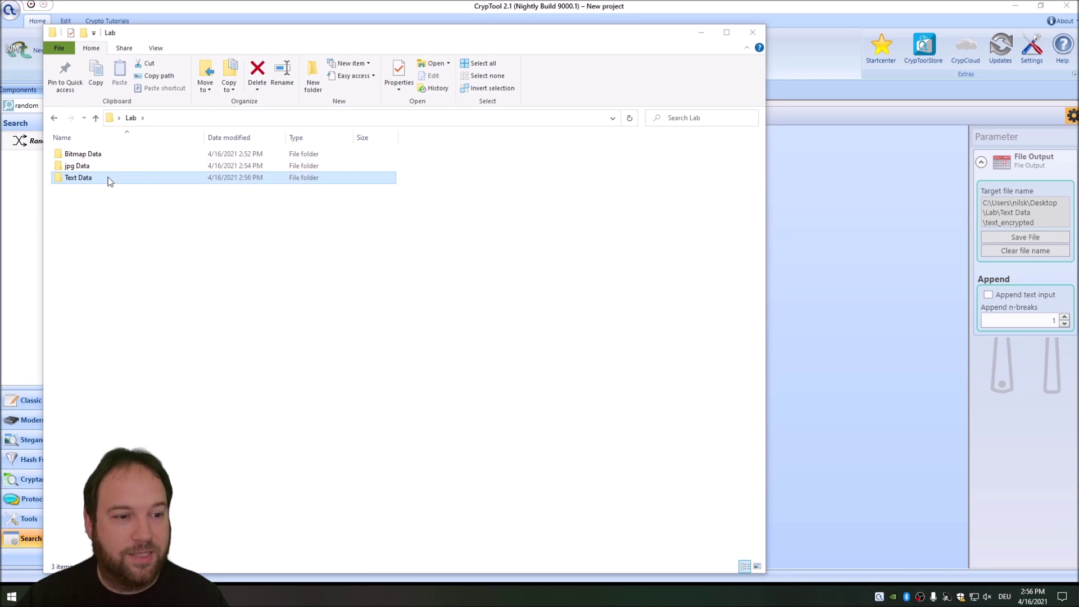
double_click(85, 154)
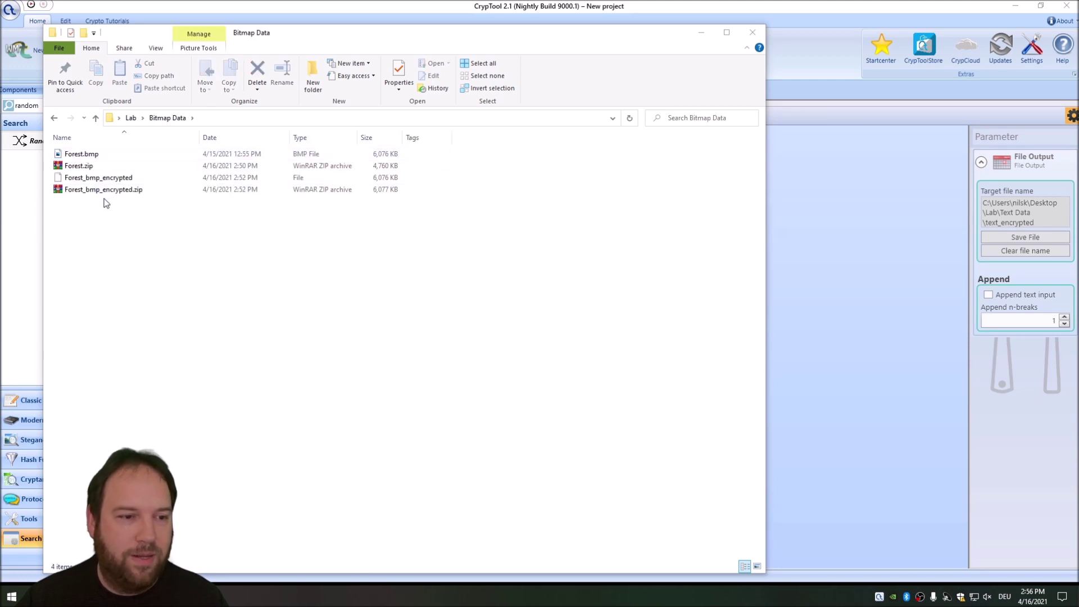
Step: Switch to CrypTool 2, create a new workspace and place a File Input component near its upper-left corner
click(520, 5)
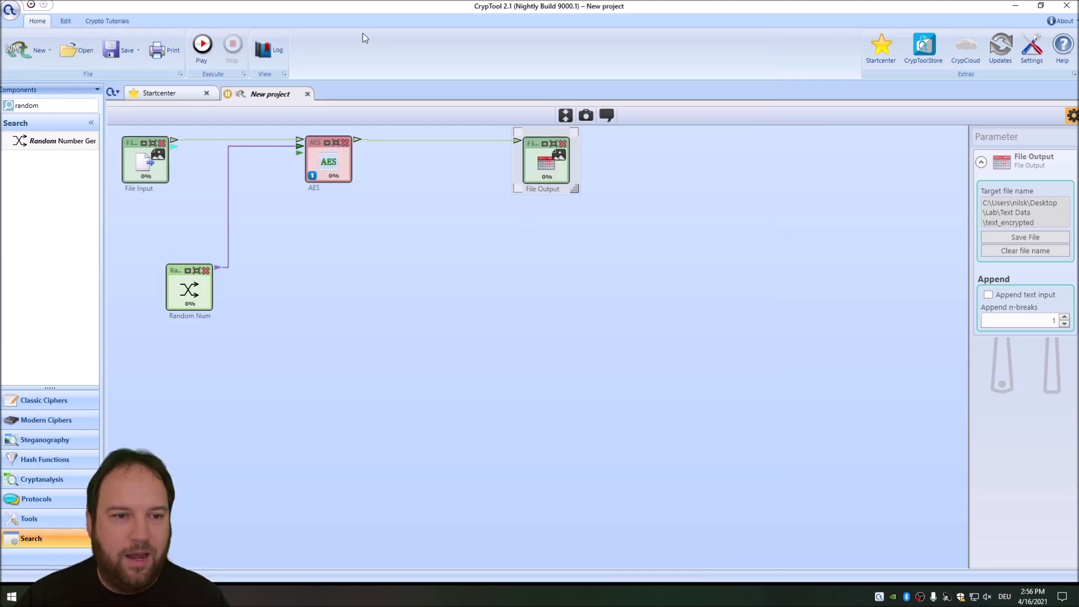
click(135, 92)
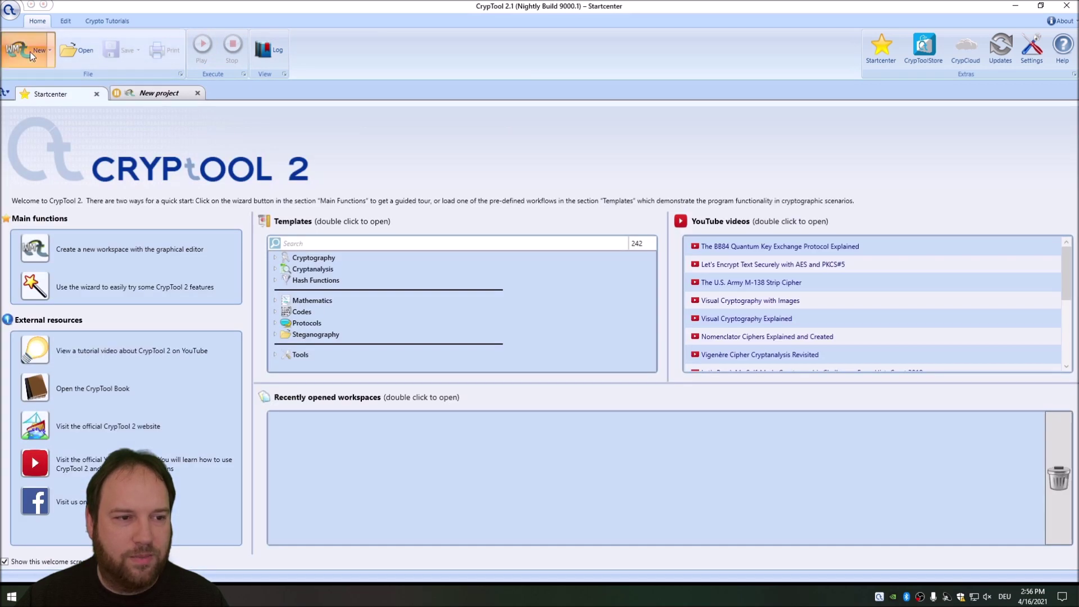
click(29, 52)
text(file)
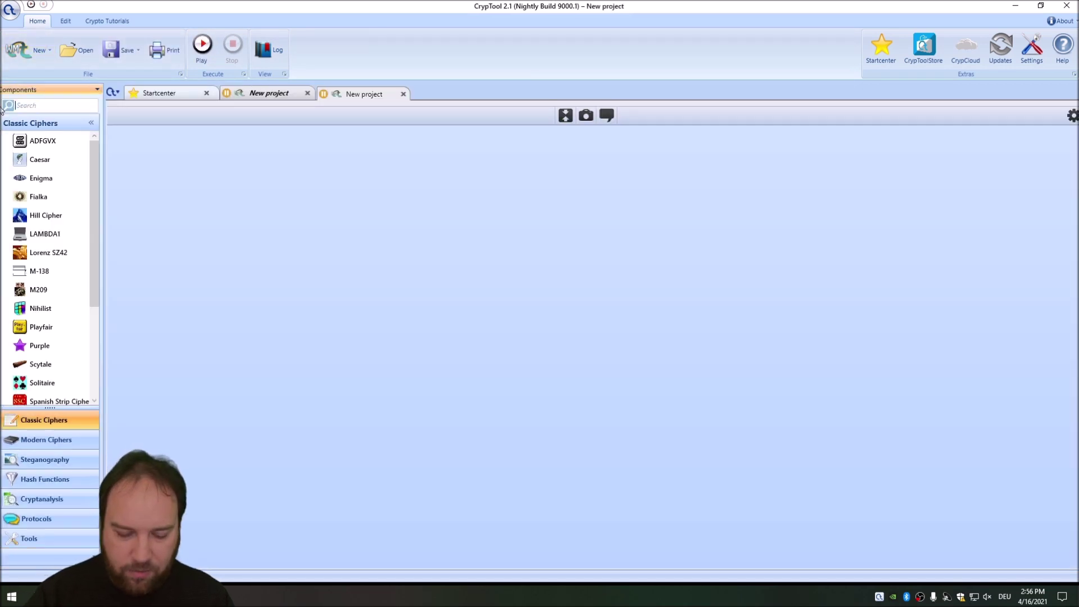
drag(62, 140, 144, 154)
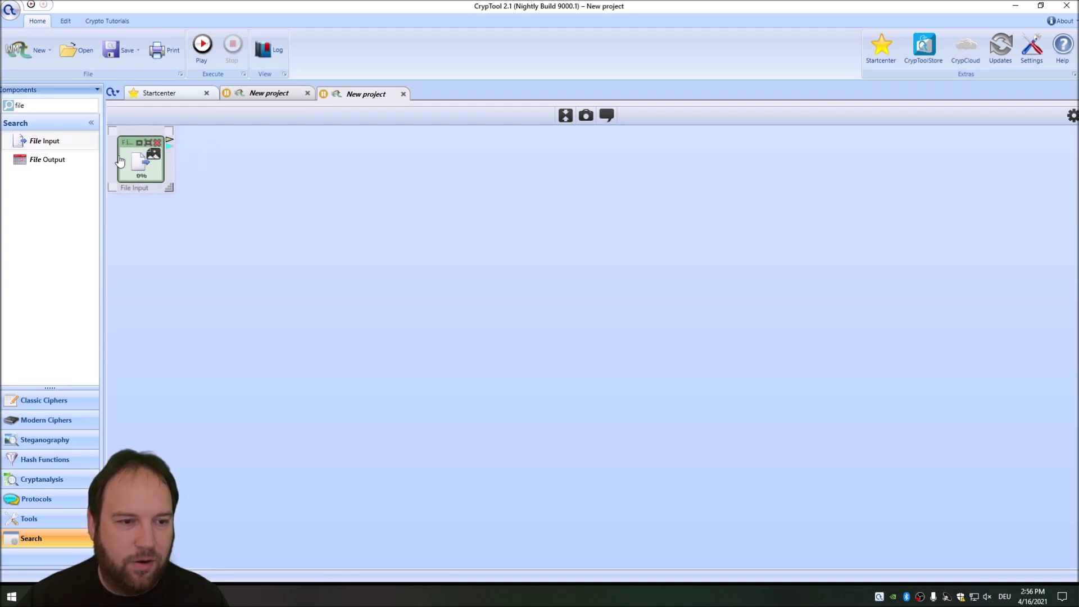
click(39, 108)
text(cost)
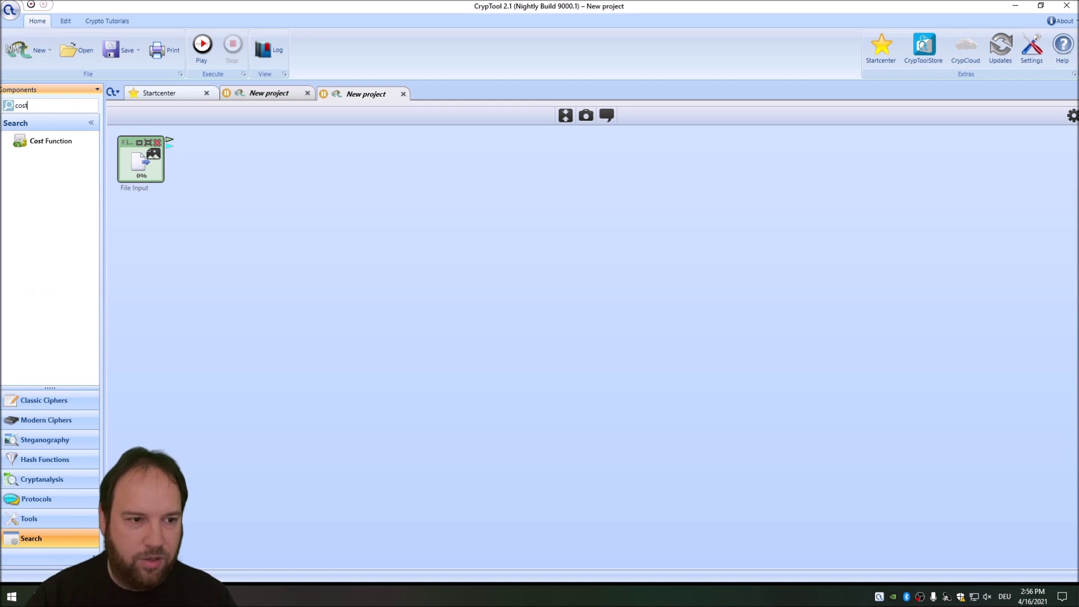
drag(273, 164, 295, 169)
click(1073, 119)
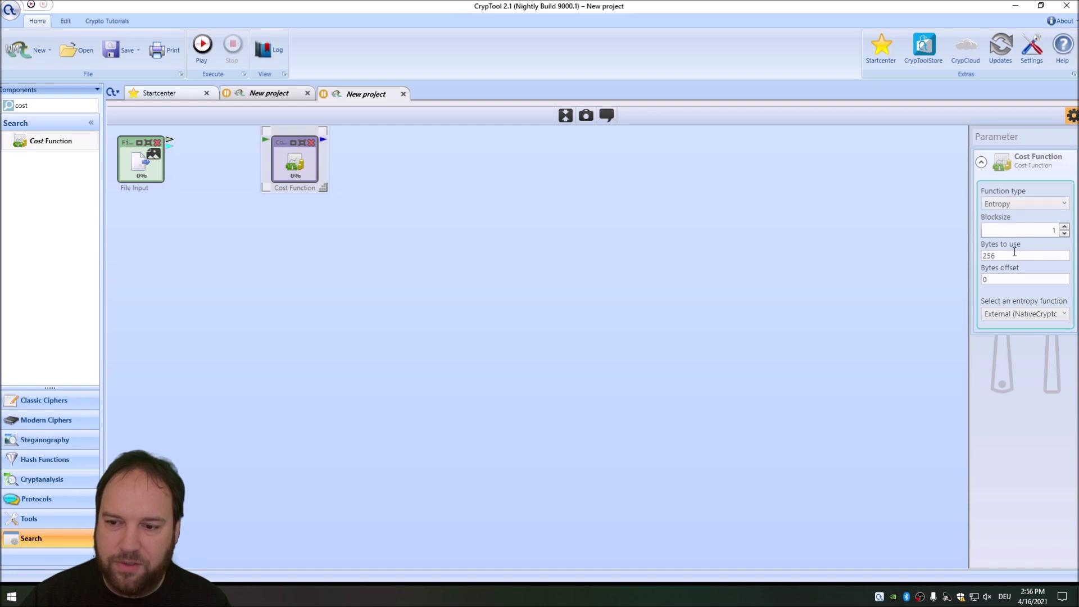
double_click(1029, 253)
text(10)
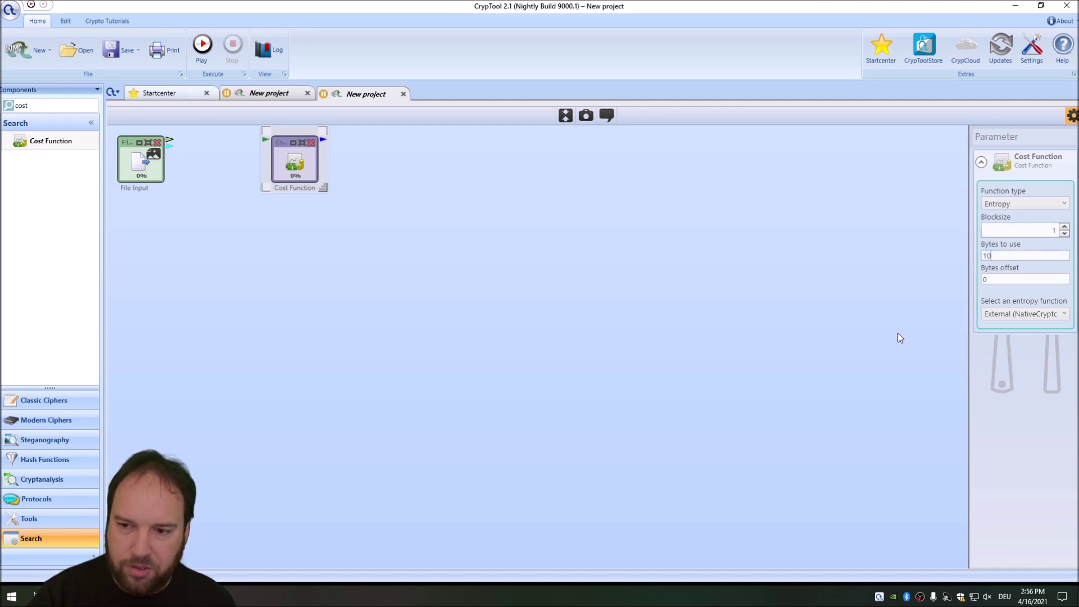
text(00000000)
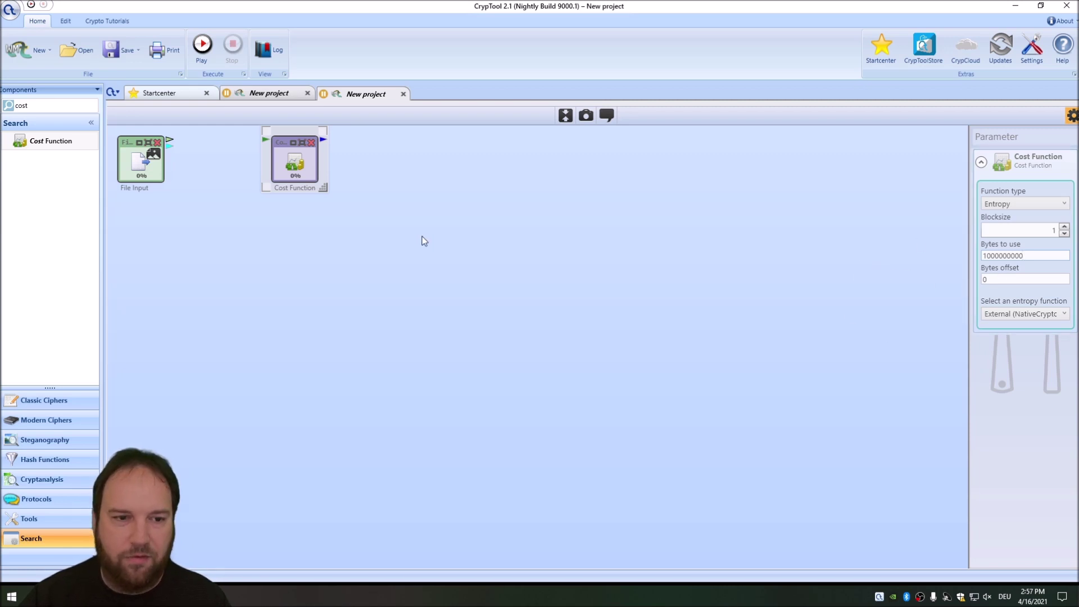
Step: Insert a Converter set to byte[] between File Input and Cost Function, making room for it and connecting all three
drag(280, 170, 339, 169)
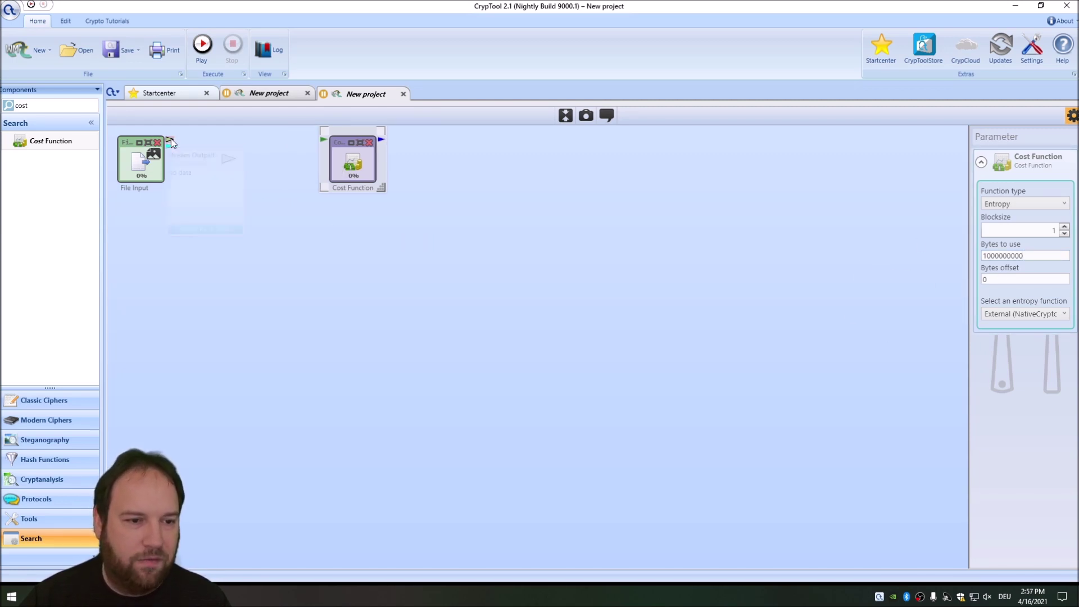
double_click(36, 107)
text(conv)
drag(35, 141, 252, 148)
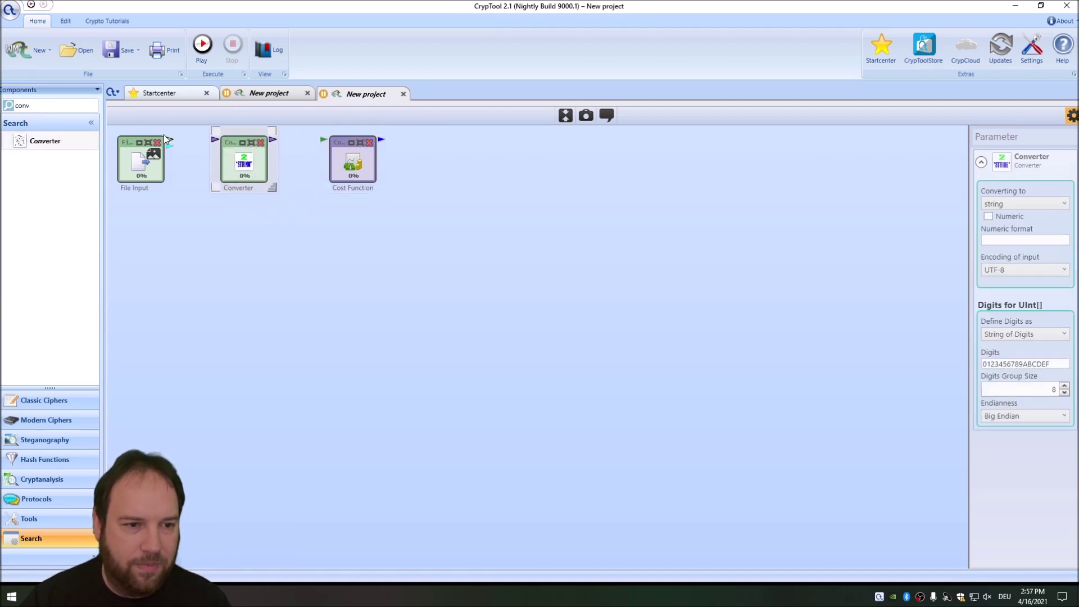
drag(167, 139, 324, 139)
click(1039, 205)
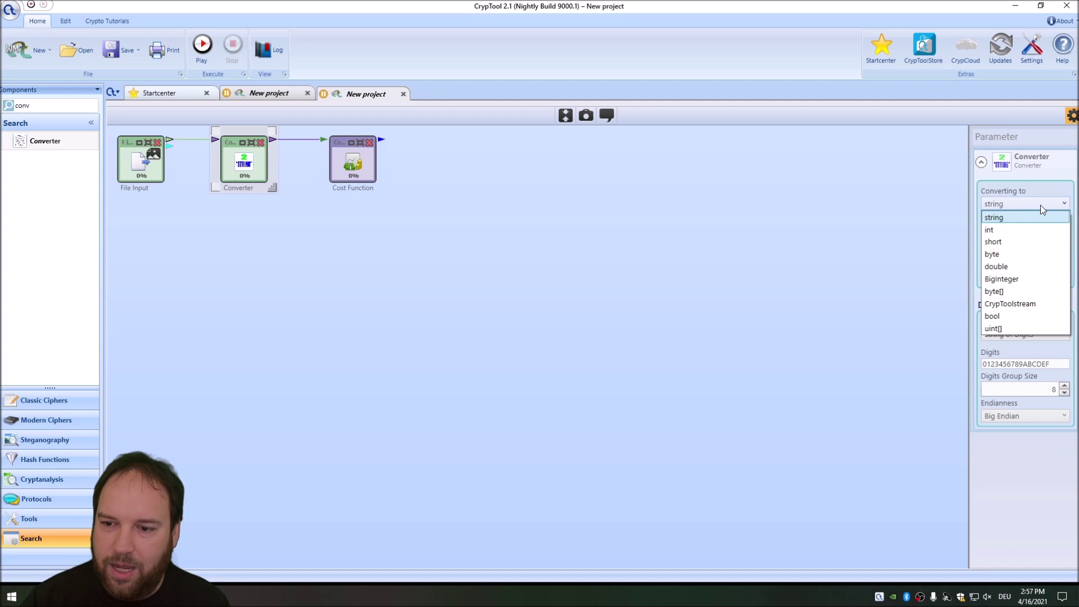
click(1027, 280)
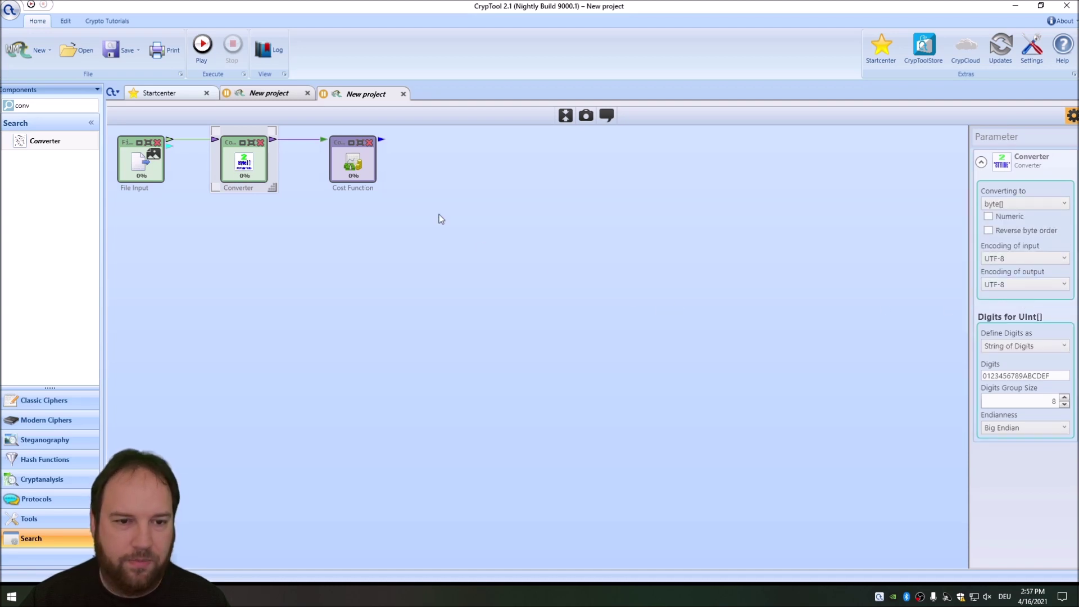
Step: Attach a Text Output to the Cost Function's output and spread the four components evenly in the horizontal direction
drag(383, 140, 496, 143)
click(693, 194)
drag(611, 264, 158, 151)
right_click(316, 258)
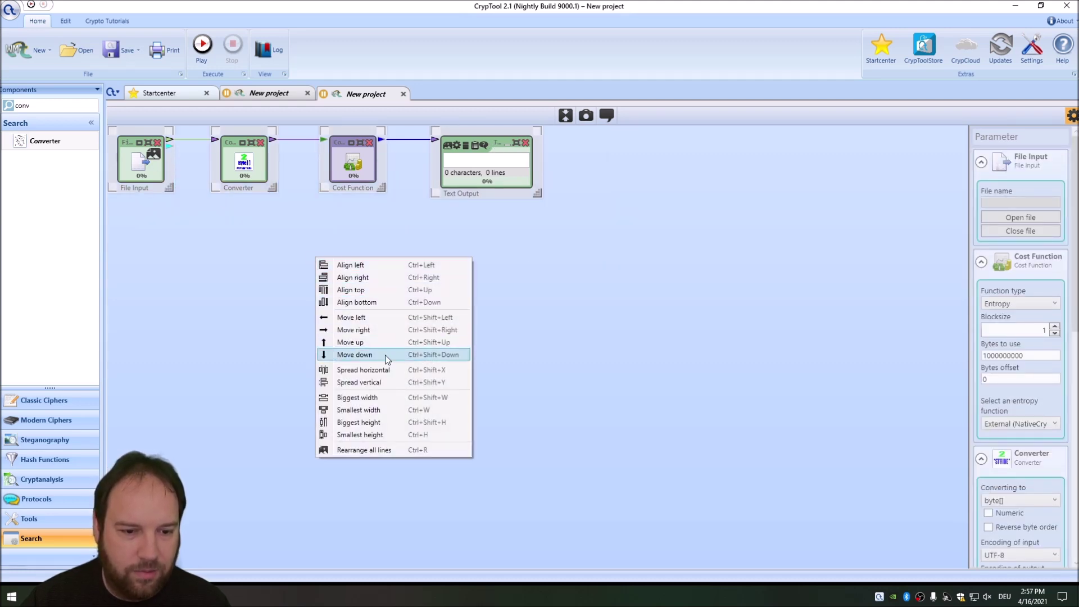
click(376, 372)
click(511, 288)
Step: Rename the File Input component as Unencrypted
click(140, 187)
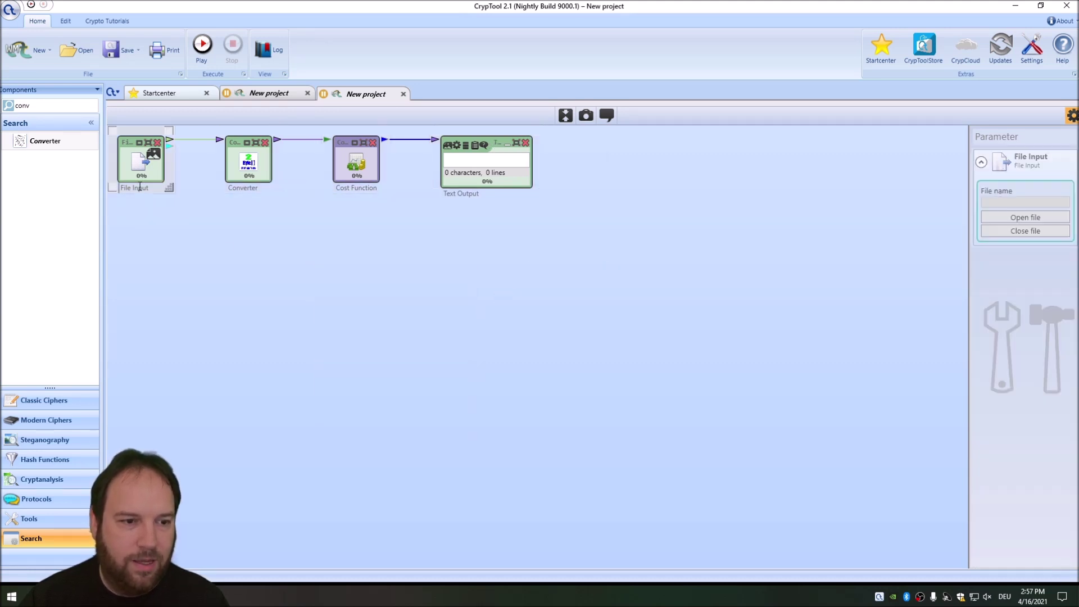
click(146, 187)
text(Unencrypted)
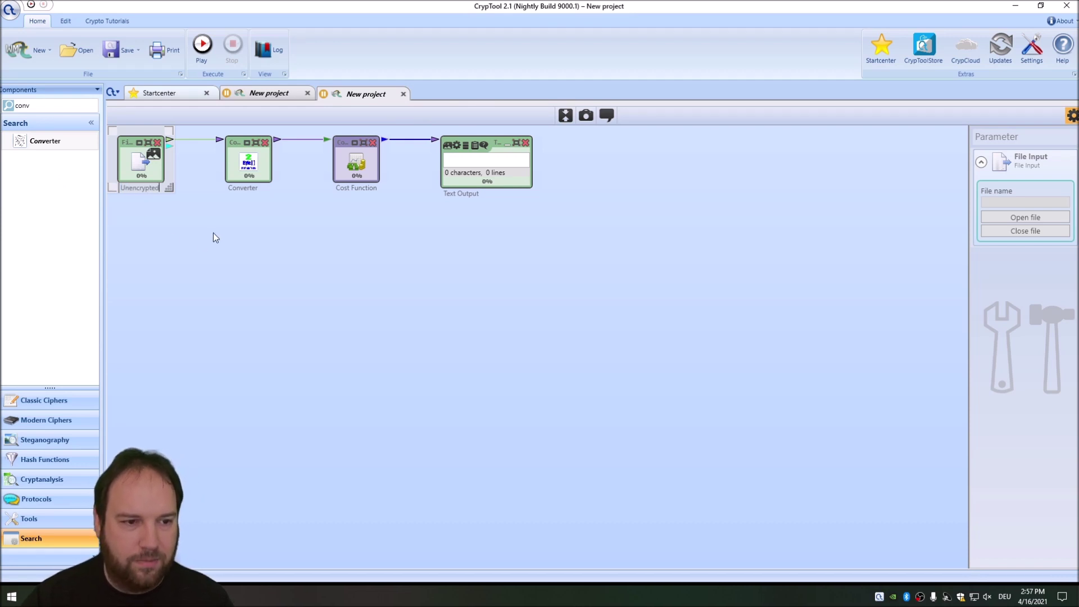
Step: Duplicate the whole Unencrypted component chain, place the copy directly below it and rename its file input as Zip
drag(693, 234, 130, 141)
key(ctrl+c)
key(ctrl+v)
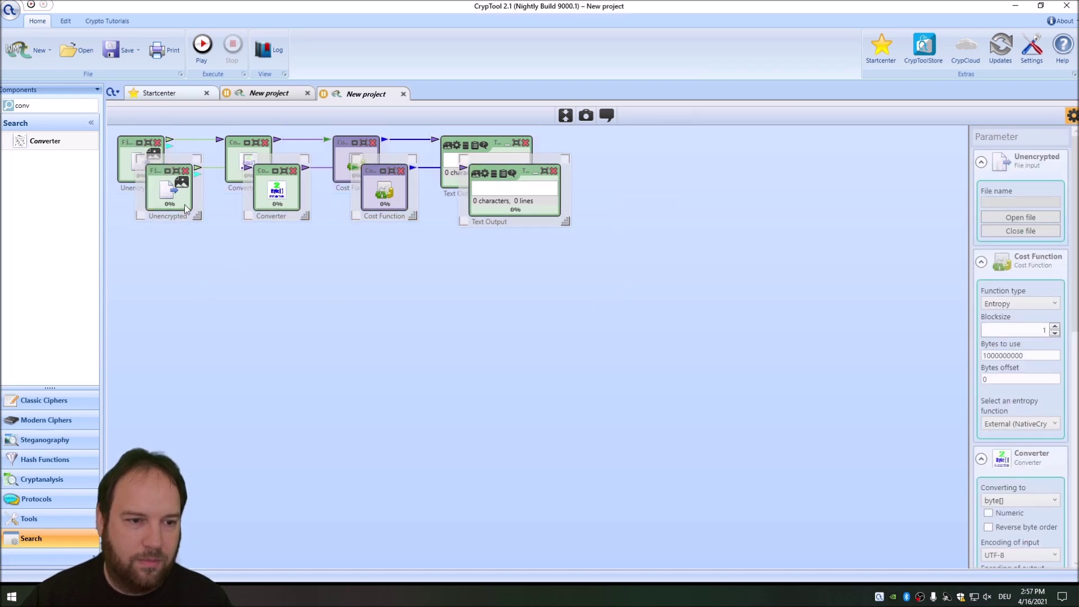
drag(166, 188, 137, 236)
double_click(139, 263)
text(Zip)
click(281, 327)
Step: Duplicate the whole Zip component chain, place the copy directly below it and rename its file input as Encrypted
drag(685, 324, 108, 230)
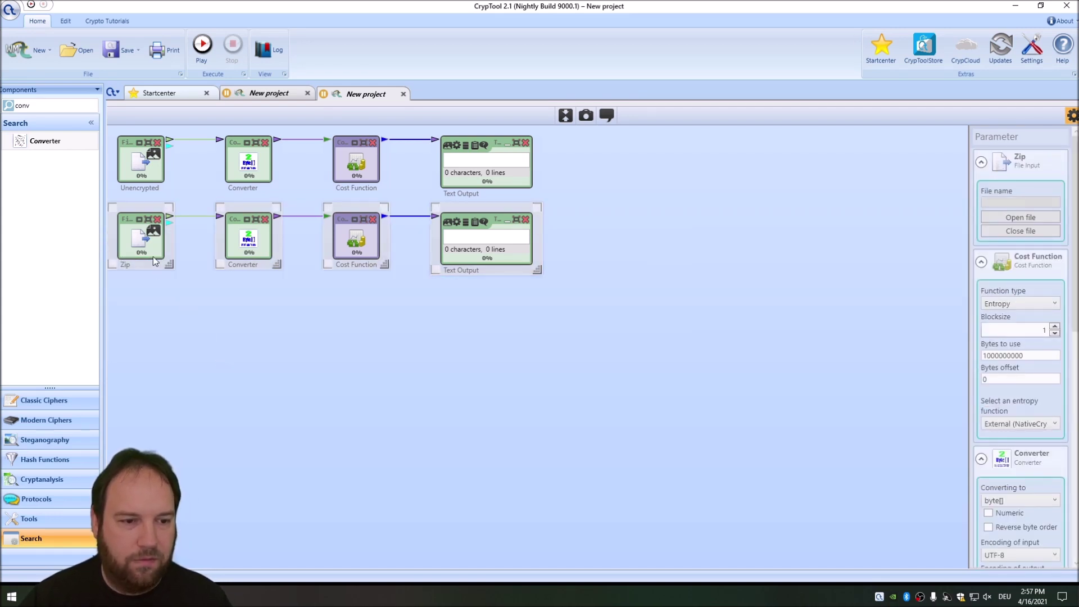
key(ctrl+c)
key(ctrl+v)
drag(155, 271, 125, 328)
text(Encrypted)
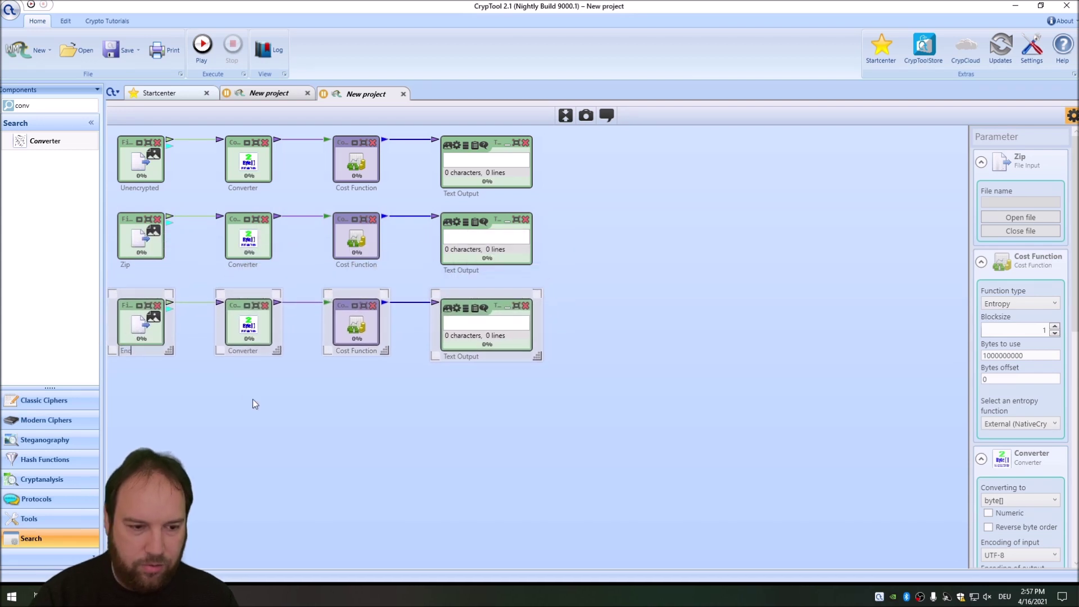
click(294, 418)
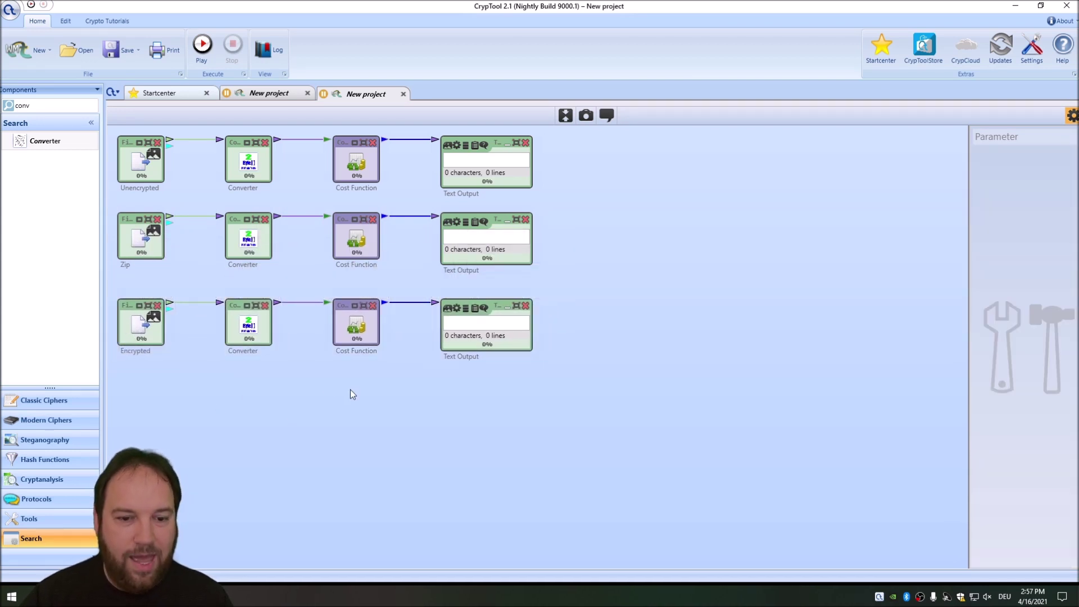
Step: Duplicate the Encrypted component chain, place the copy below it as a fourth row and delete the copy's file input
drag(626, 393, 131, 309)
key(ctrl+c)
key(ctrl+v)
drag(154, 348, 126, 421)
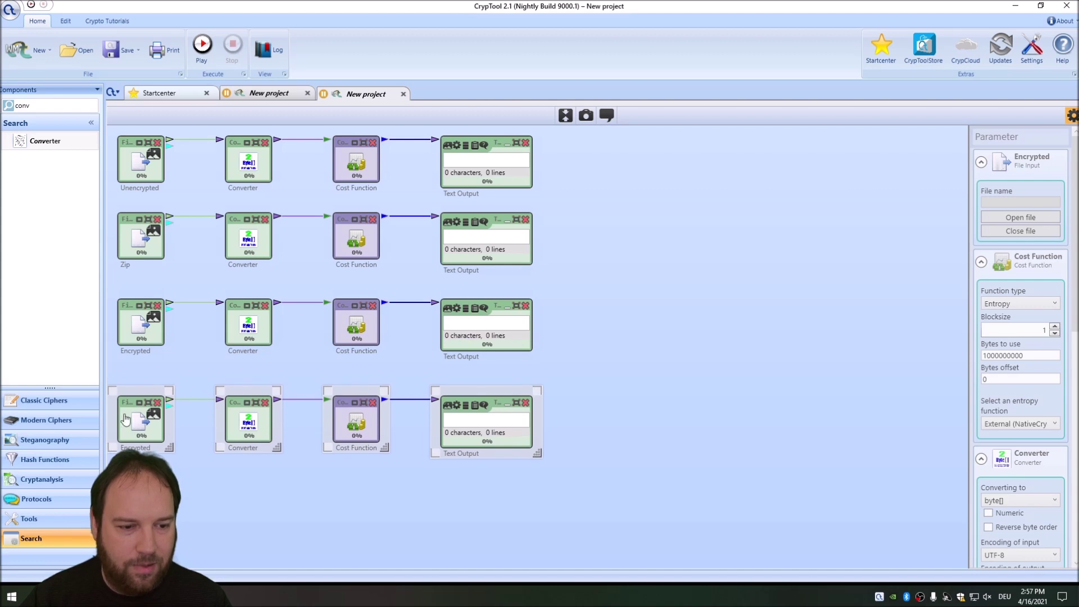
click(127, 421)
click(158, 403)
Step: Insert a Random Number Generator at the start of the fourth row, replacing its Converter with a direct connection to the Cost Function
double_click(43, 105)
text(random)
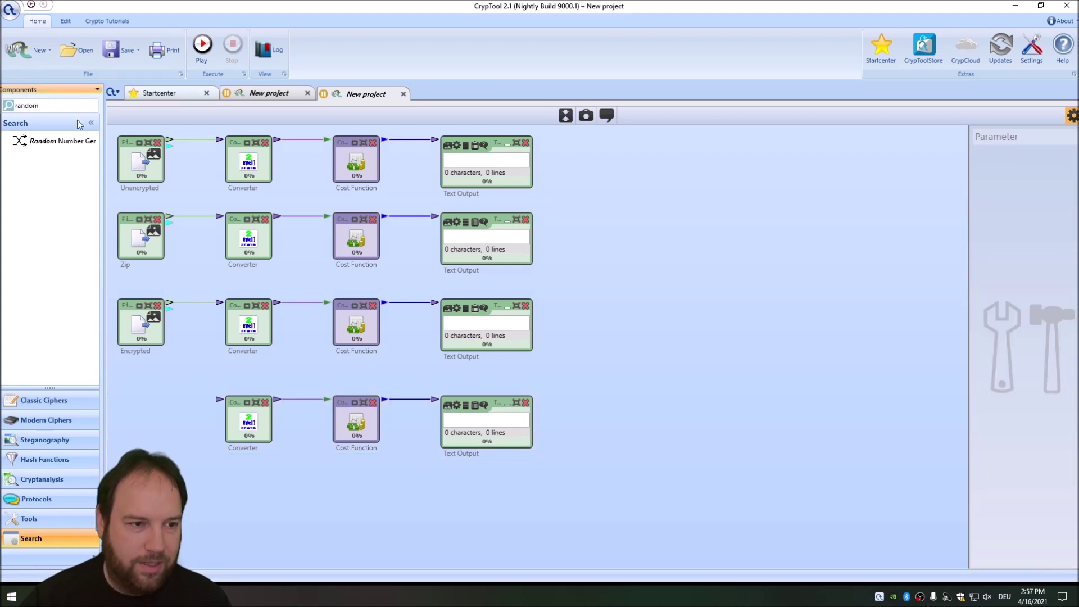
drag(56, 140, 137, 424)
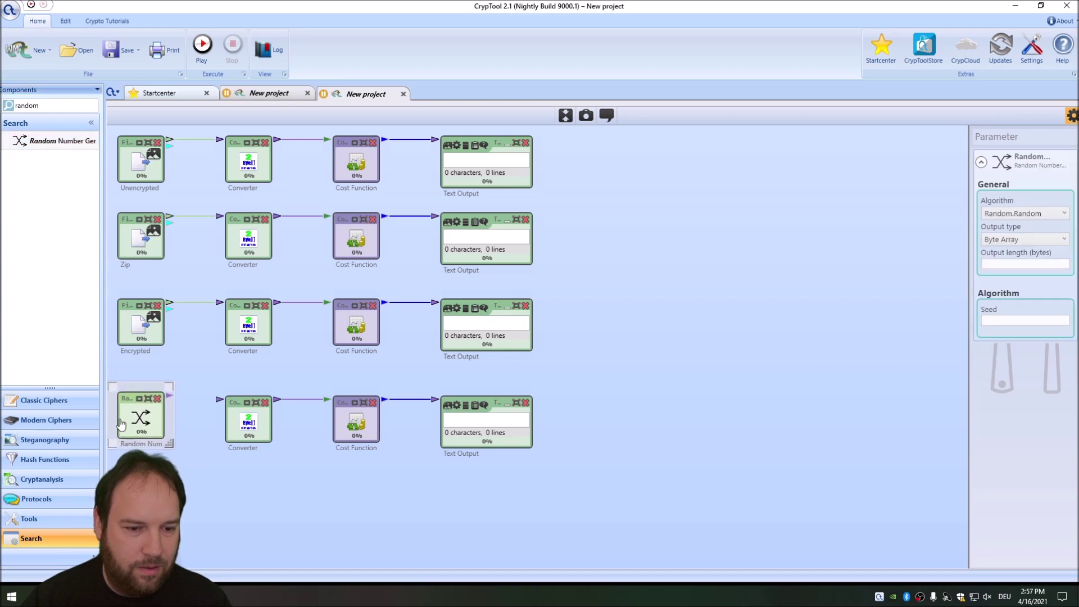
click(268, 407)
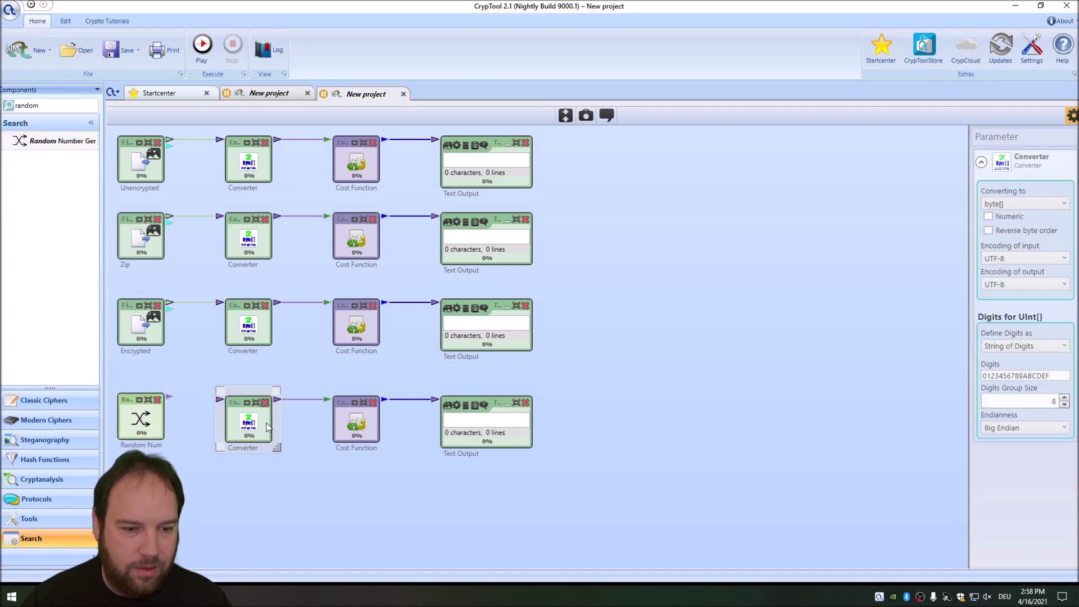
click(159, 417)
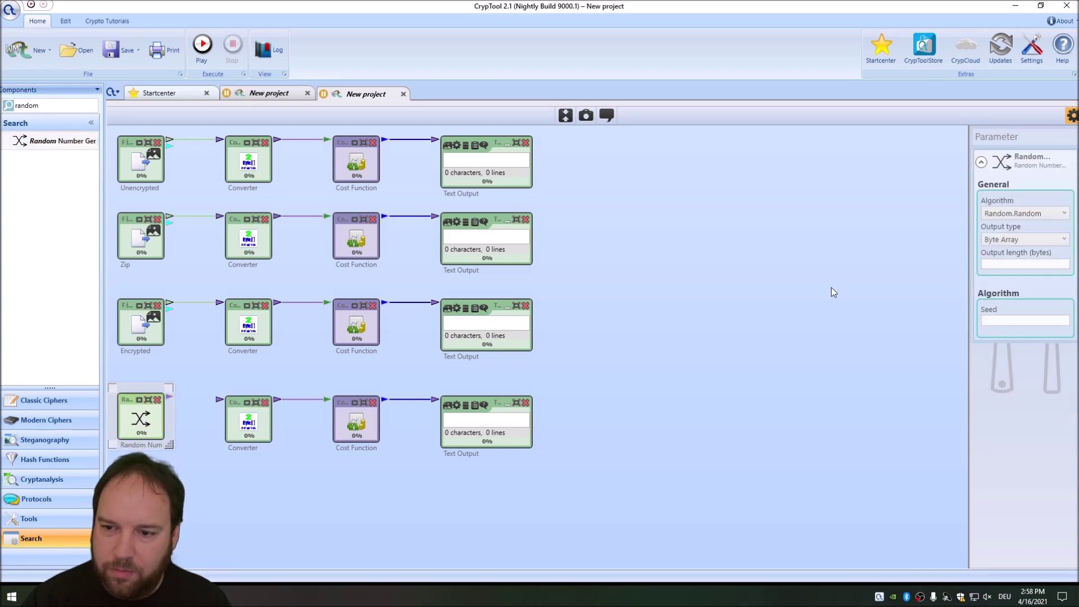
click(265, 403)
drag(170, 397, 326, 399)
mouse_move(135, 428)
mouse_down()
mouse_move(135, 418)
mouse_move(135, 429)
mouse_up()
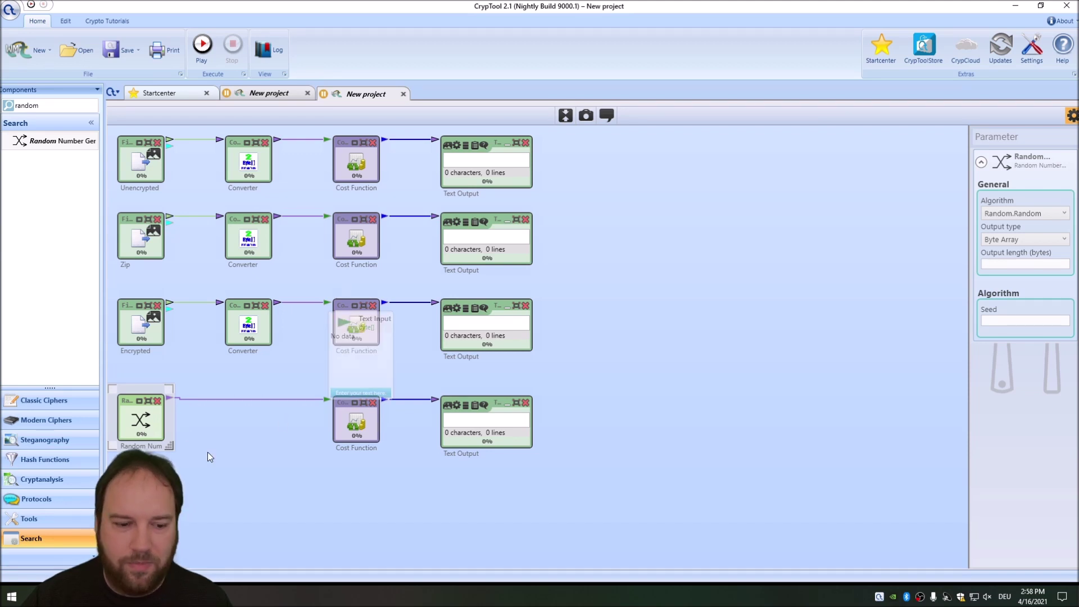
Step: After checking the bitmap file sizes, set the random generator's output length to 6000000 bytes and its algorithm to RNGCryptoServiceProvider
key(alt+Tab)
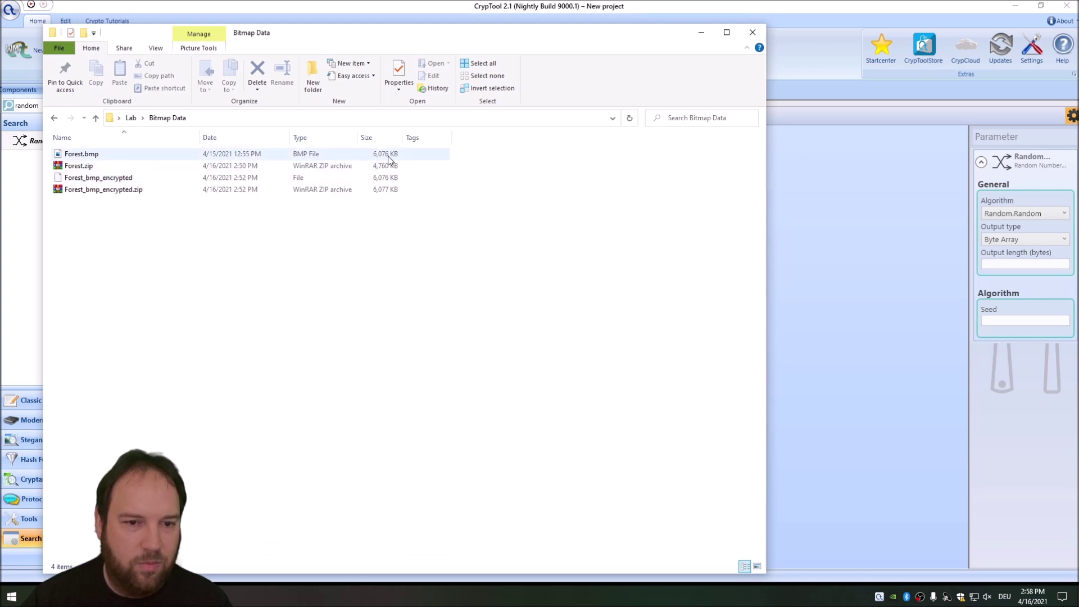
click(1011, 261)
text(600)
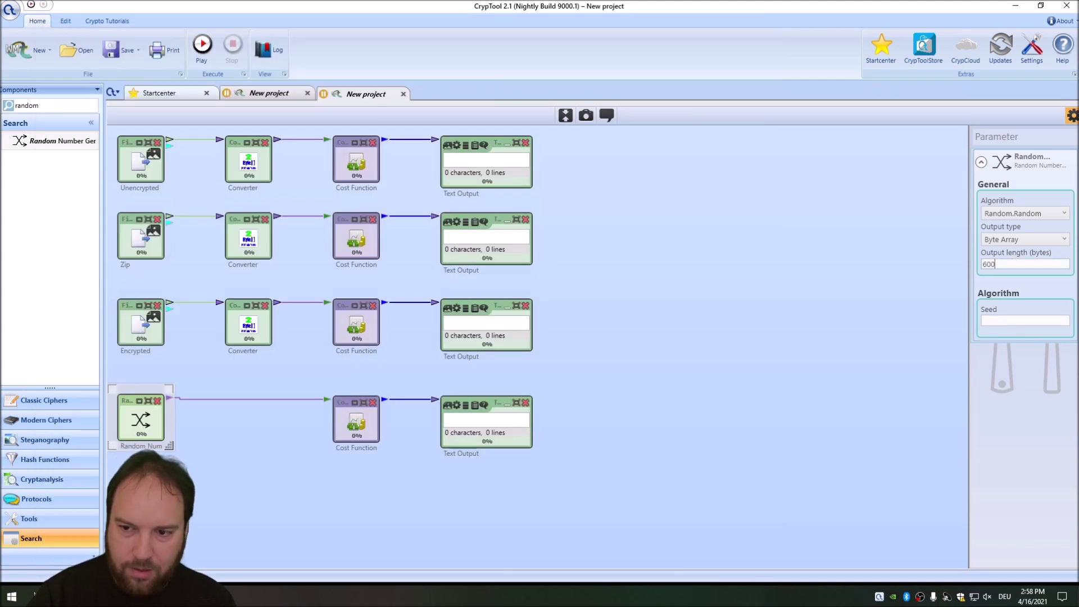
text(0000)
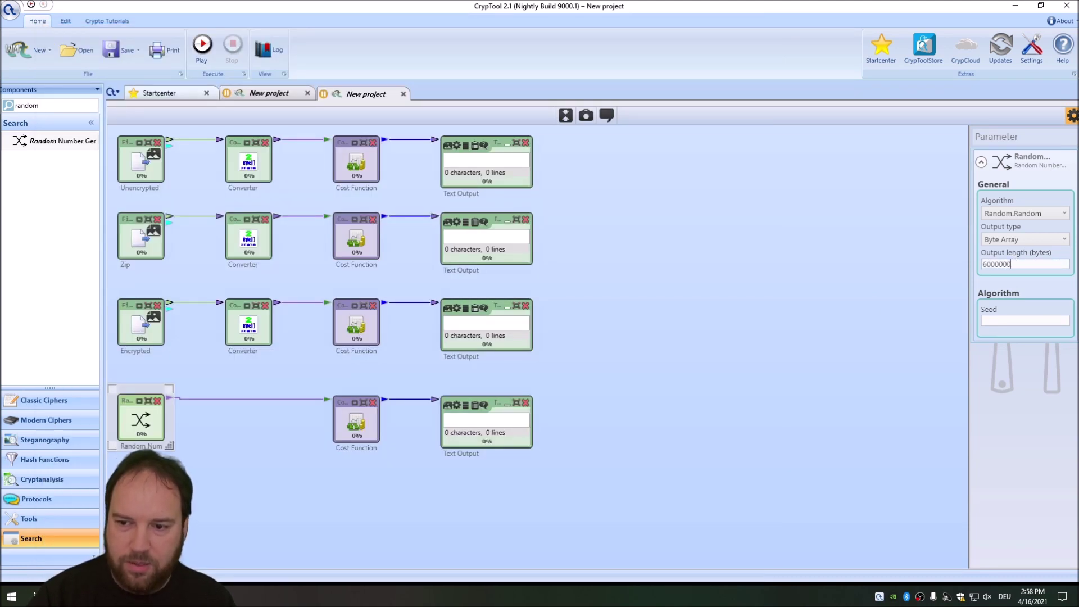
key(Return)
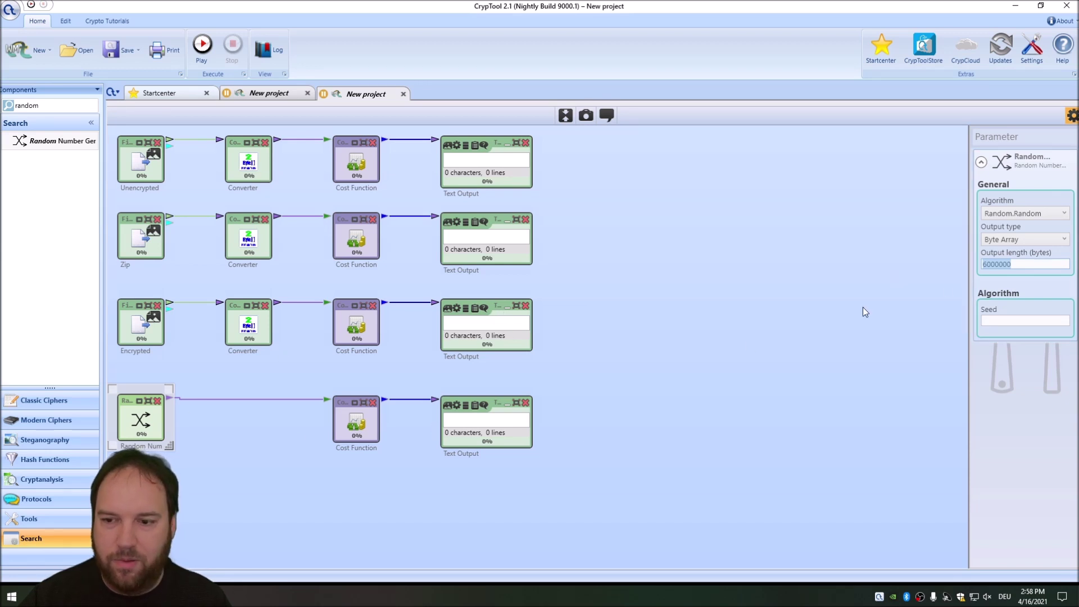
click(1024, 214)
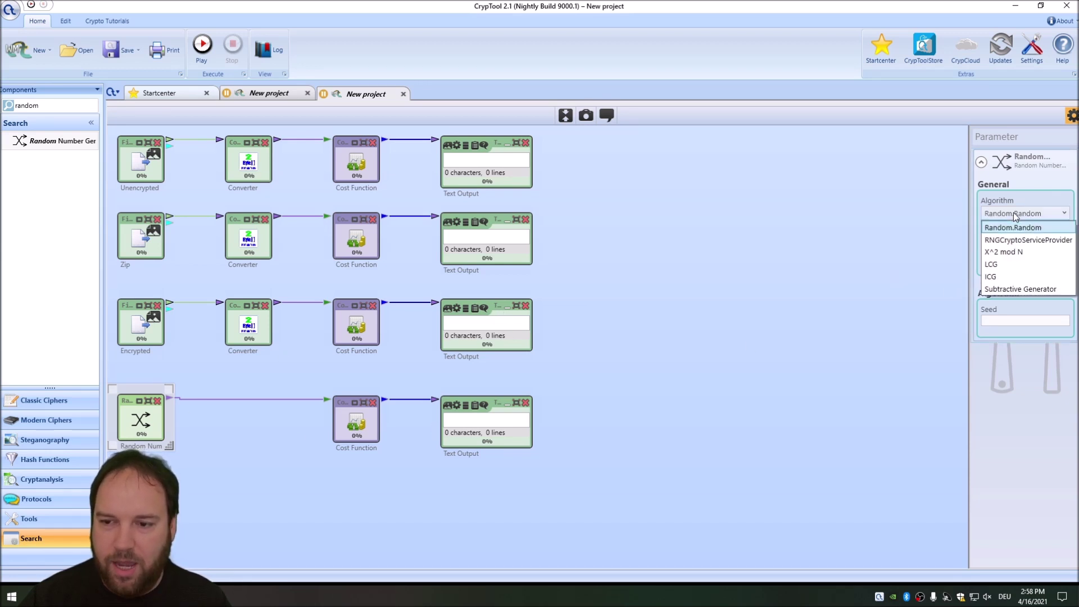
click(1007, 241)
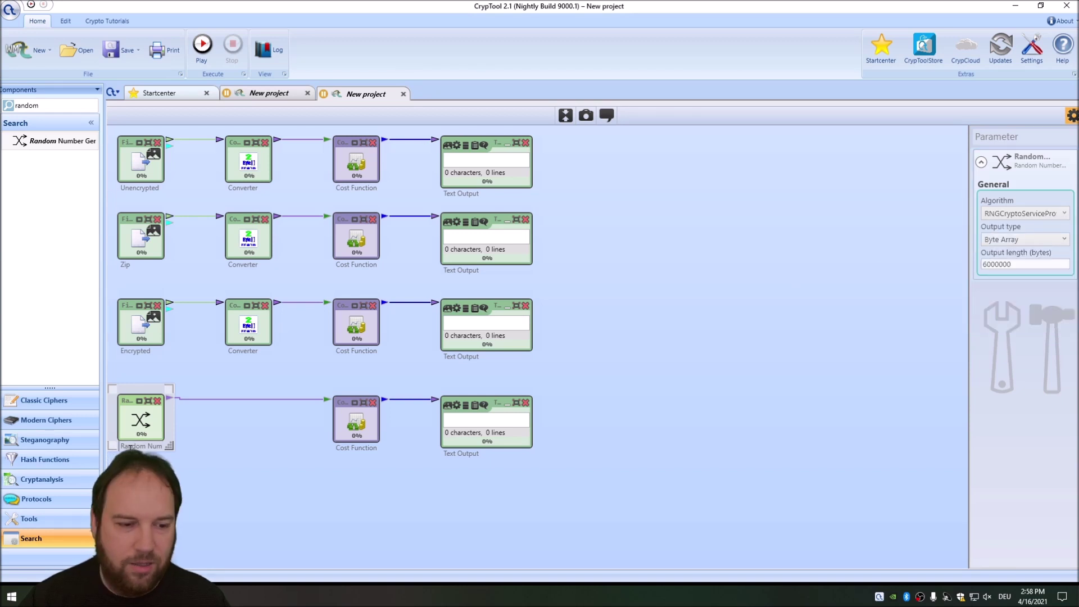
click(188, 400)
Step: Load Forest.bmp from the Lab folder's Bitmap Data subfolder into the Unencrypted file input
click(141, 160)
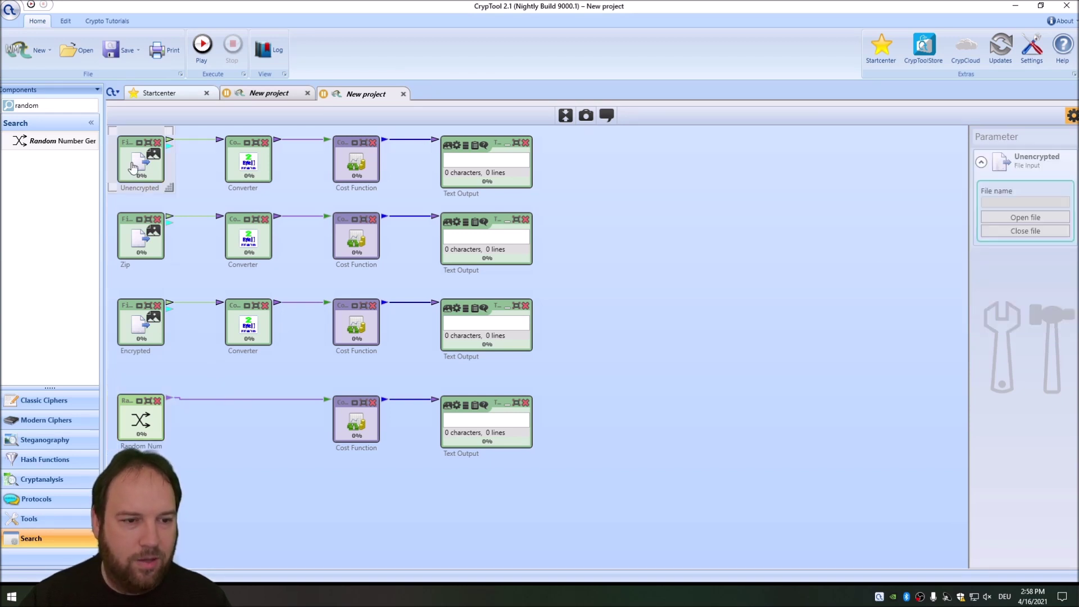
click(1003, 218)
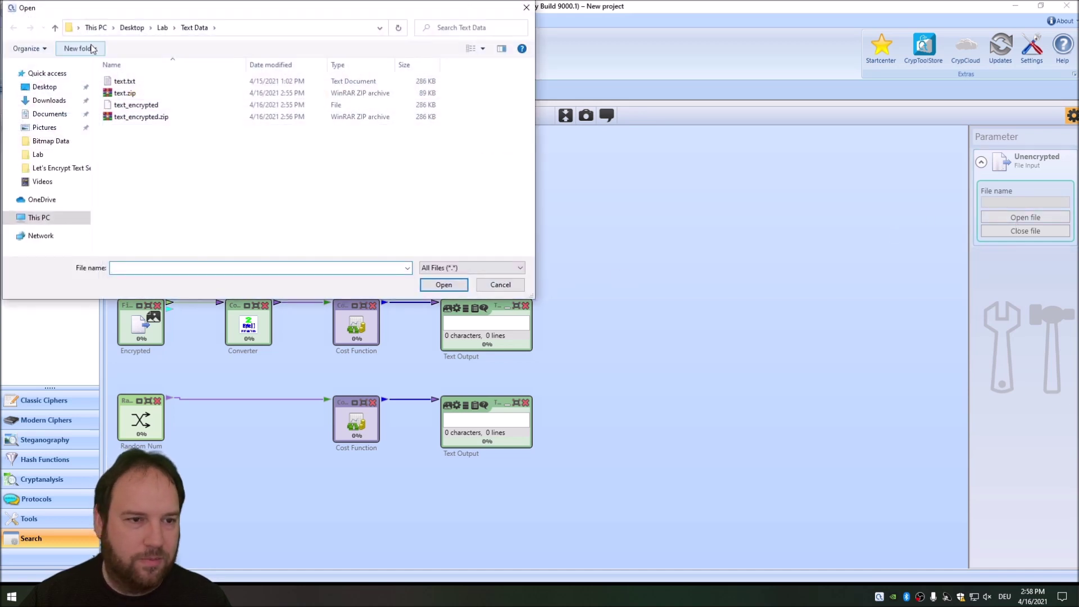
click(161, 28)
double_click(129, 96)
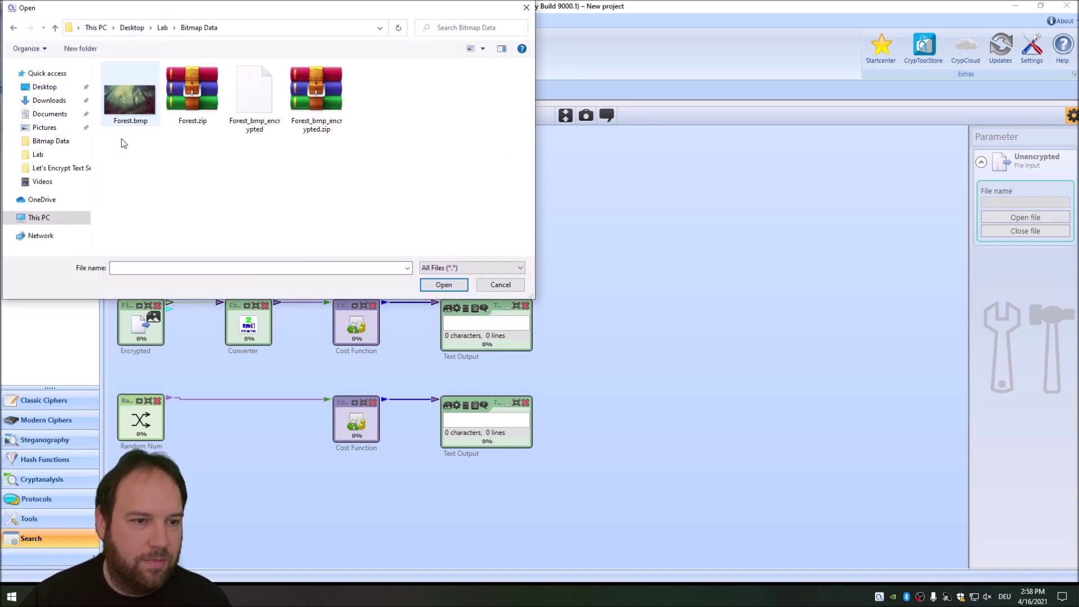
double_click(127, 111)
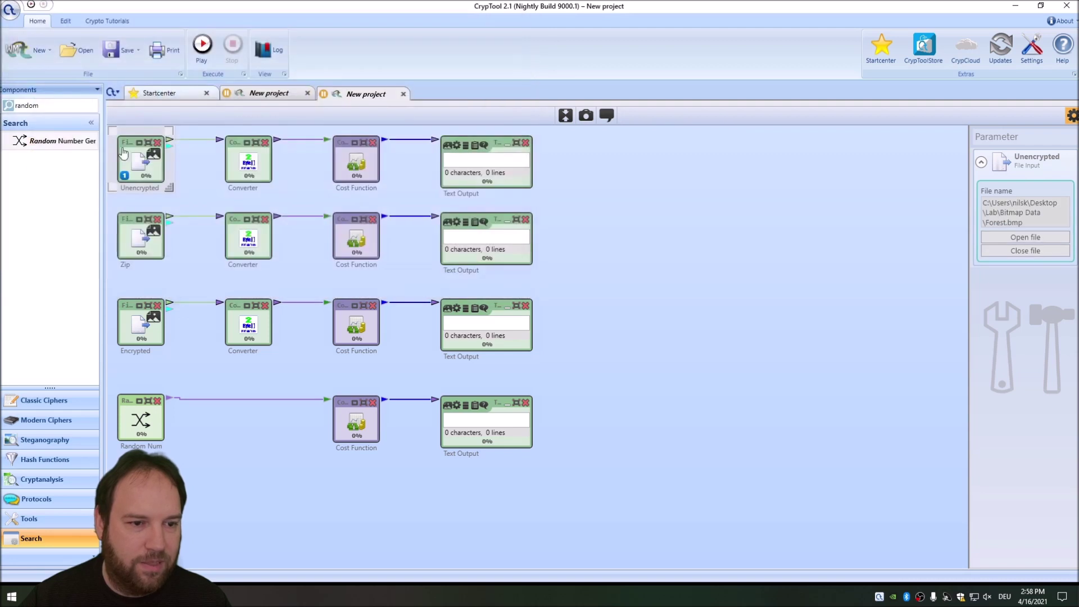
Step: Load Forest.zip into the Zip file input and Forest_bmp_encrypted into the Encrypted file input
click(141, 252)
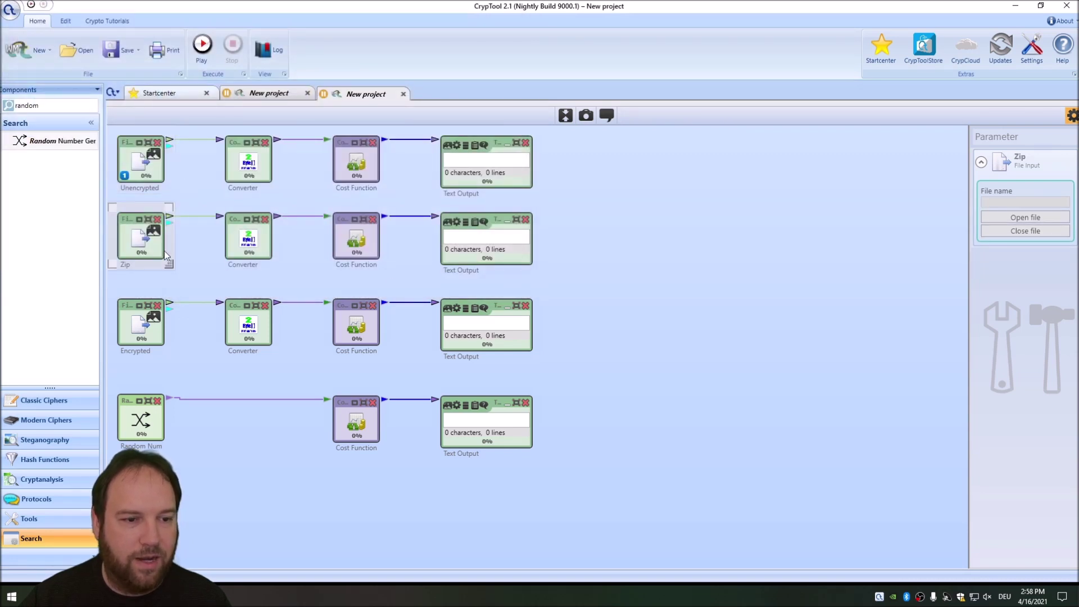
click(1025, 217)
double_click(207, 95)
click(140, 326)
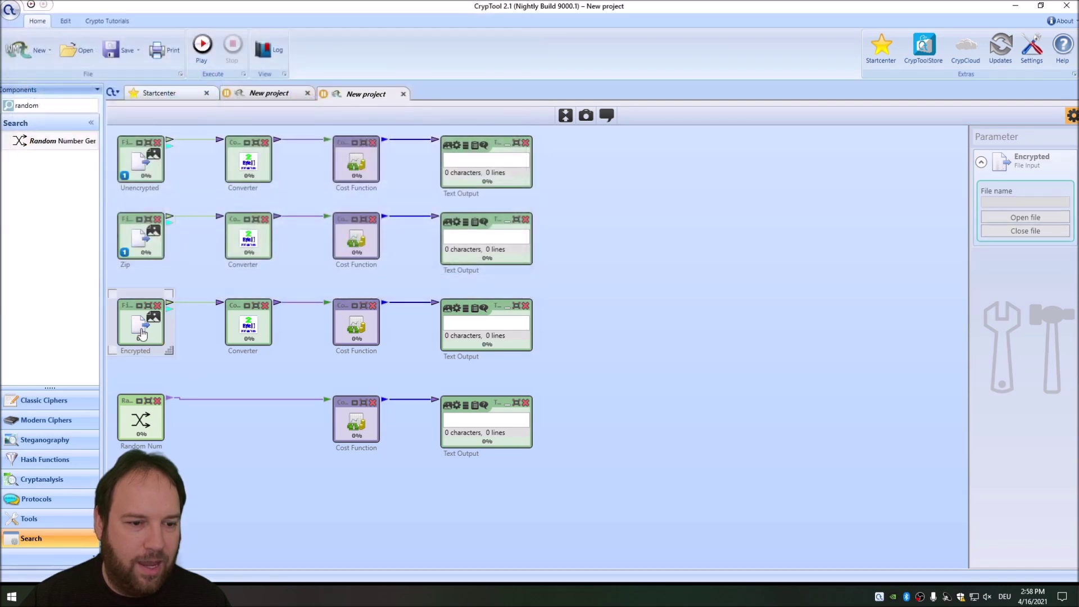
click(1037, 218)
double_click(255, 93)
click(201, 366)
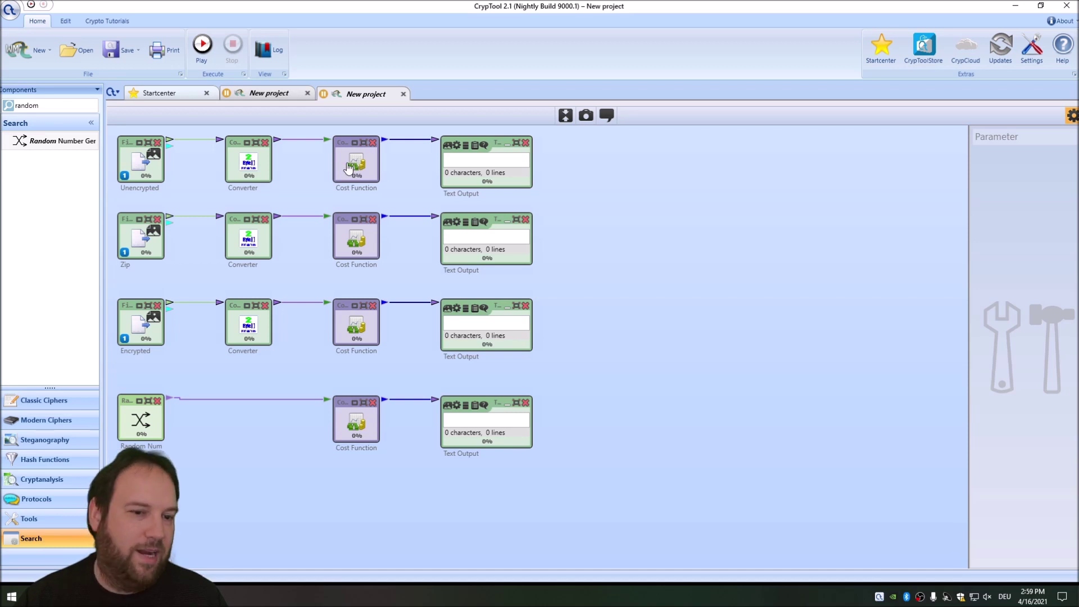
Step: Check the Zip and Encrypted file choices and the random generator's settings, and run the workspace to compute all four entropies
click(145, 248)
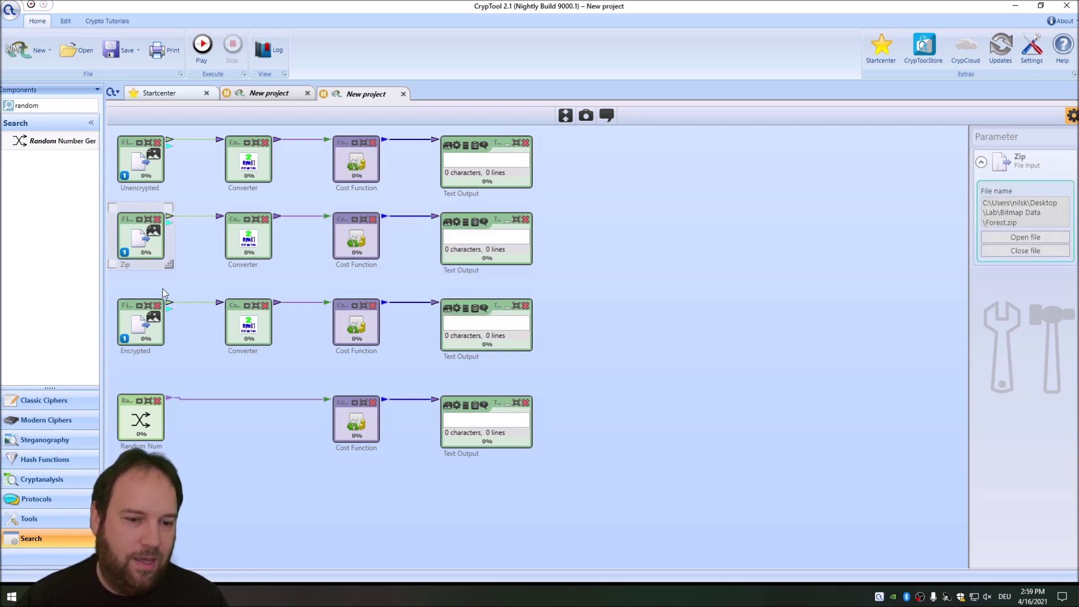
click(146, 326)
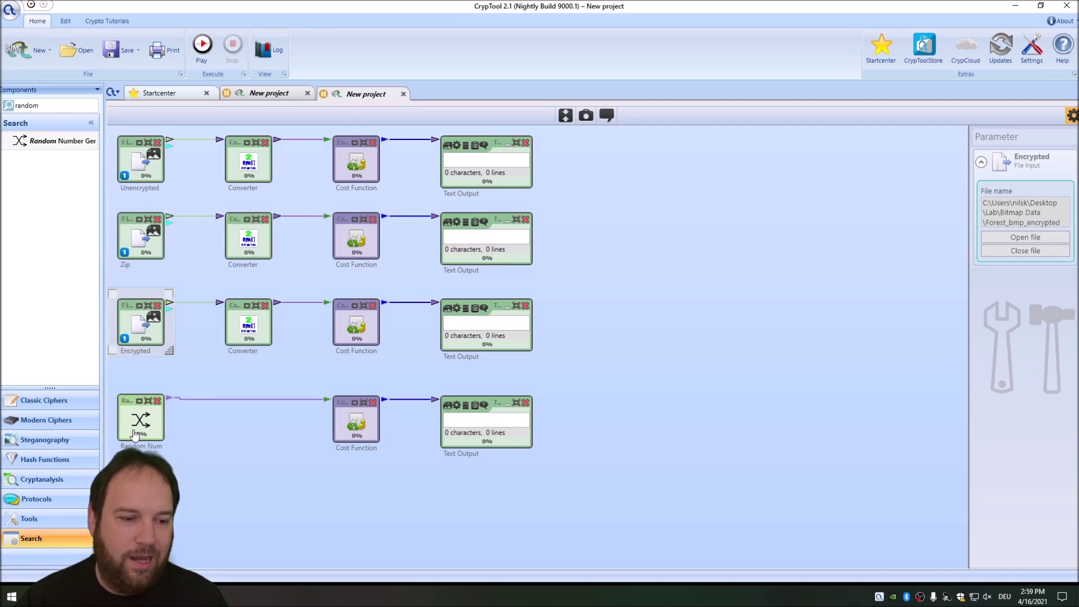
click(163, 443)
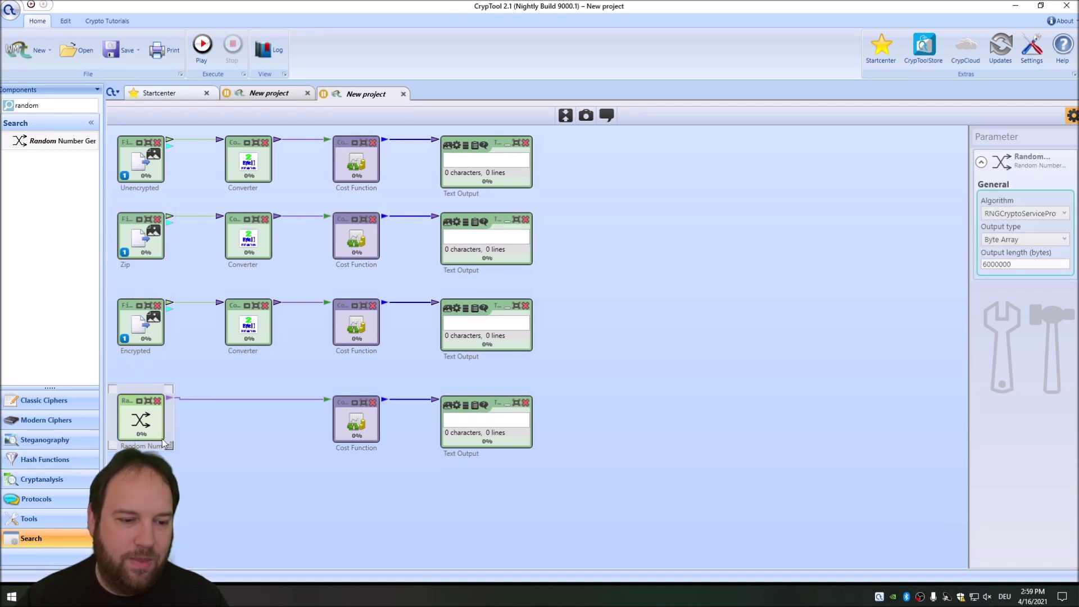
click(204, 428)
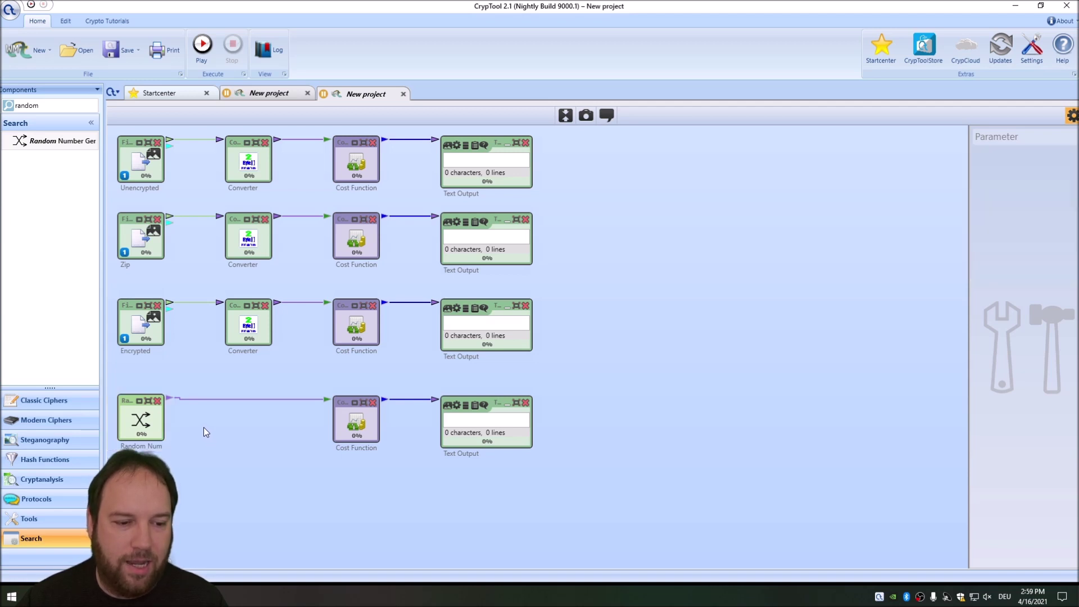
click(204, 52)
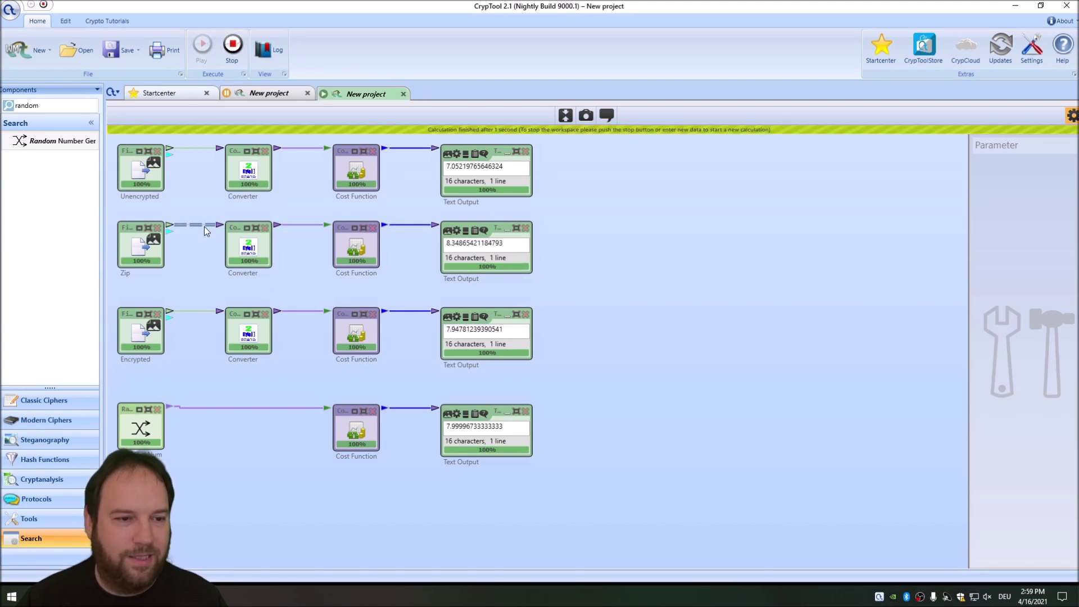
Step: Examine the Cost Function settings and compare the entropy outputs of the unencrypted, zipped, encrypted and random data
click(152, 175)
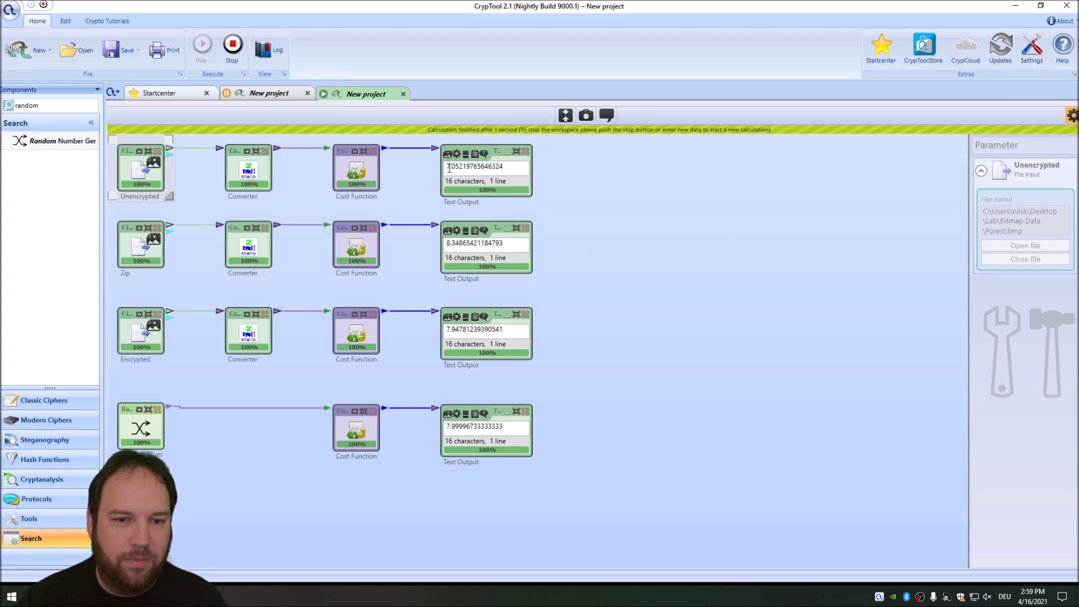
click(368, 168)
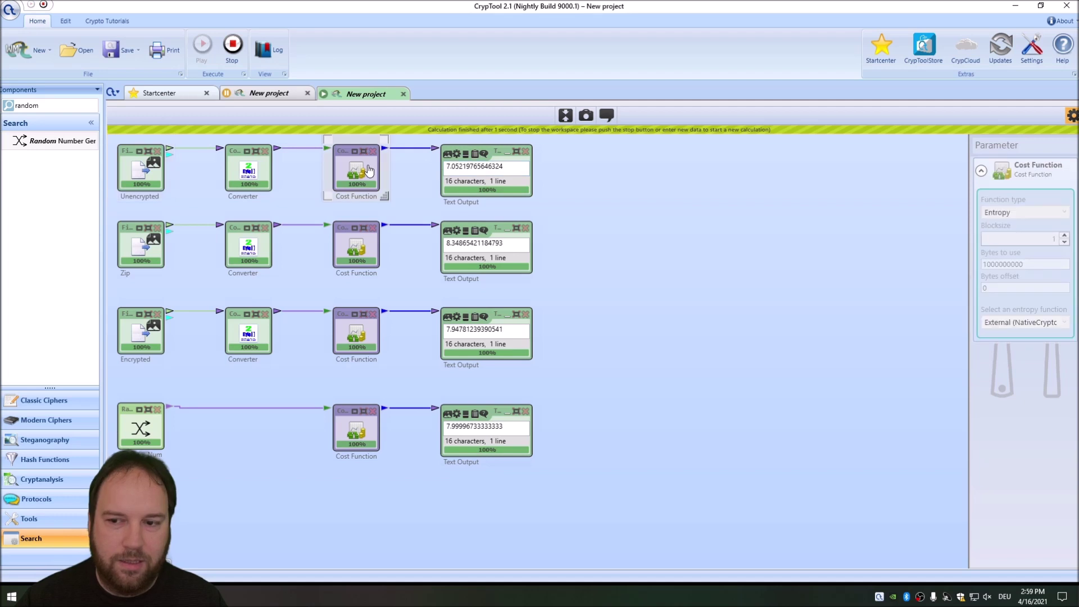
click(366, 244)
click(363, 168)
click(568, 208)
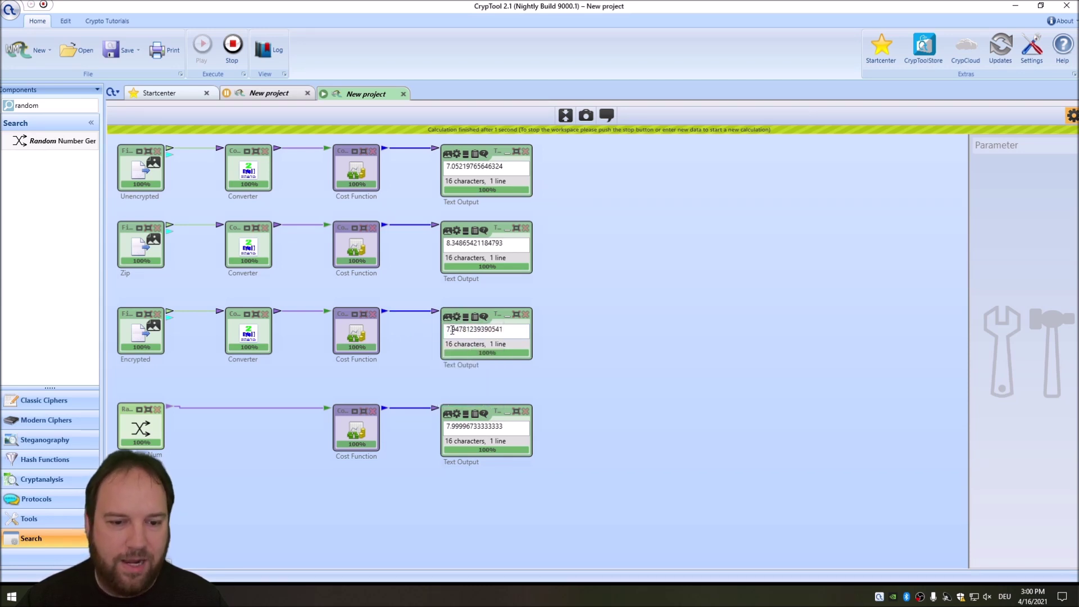
drag(511, 329, 429, 330)
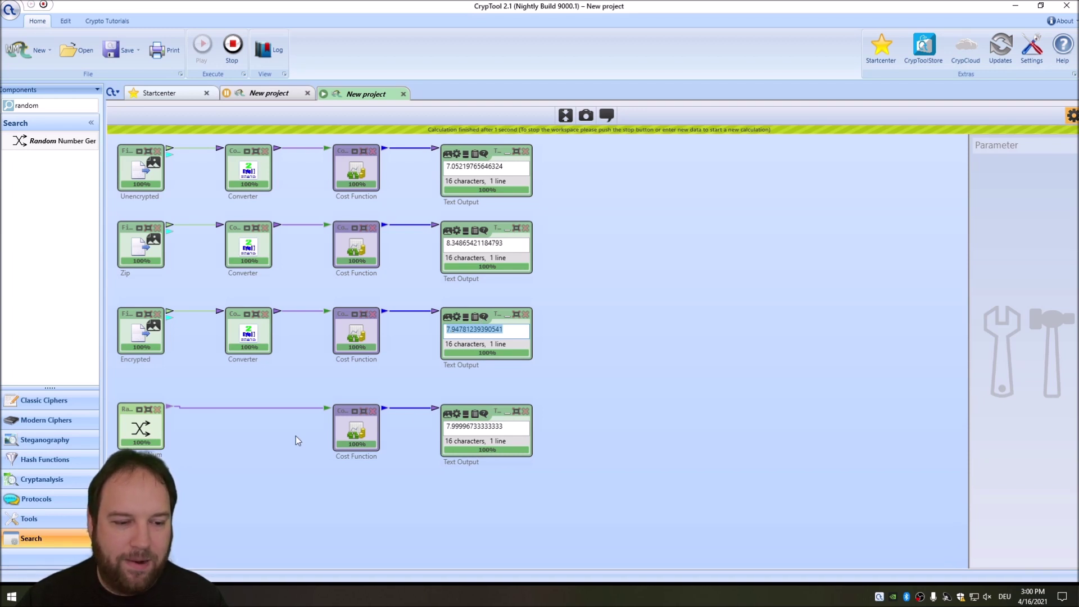
click(453, 427)
double_click(453, 427)
click(394, 442)
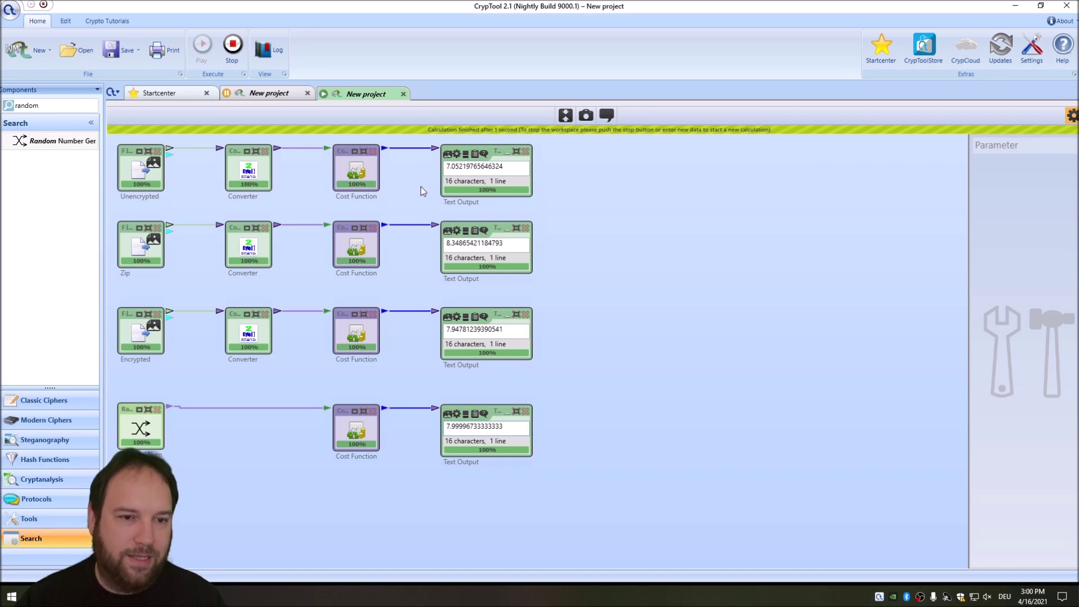
Step: Stop the workspace and load Forest.jpg from the Lab folder's jpg Data subfolder into the Unencrypted file input
click(233, 45)
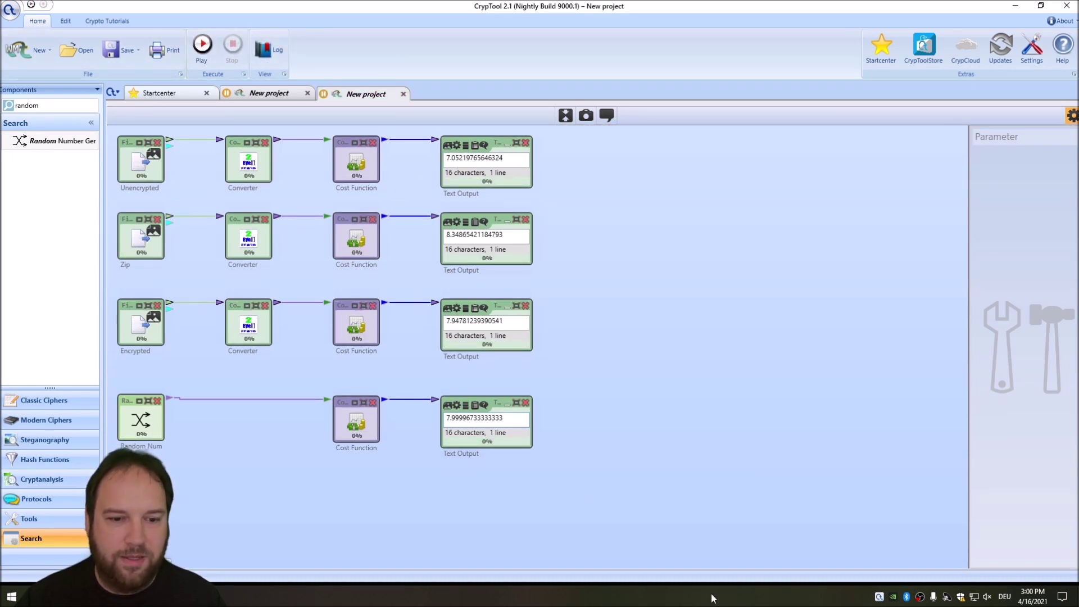
click(139, 162)
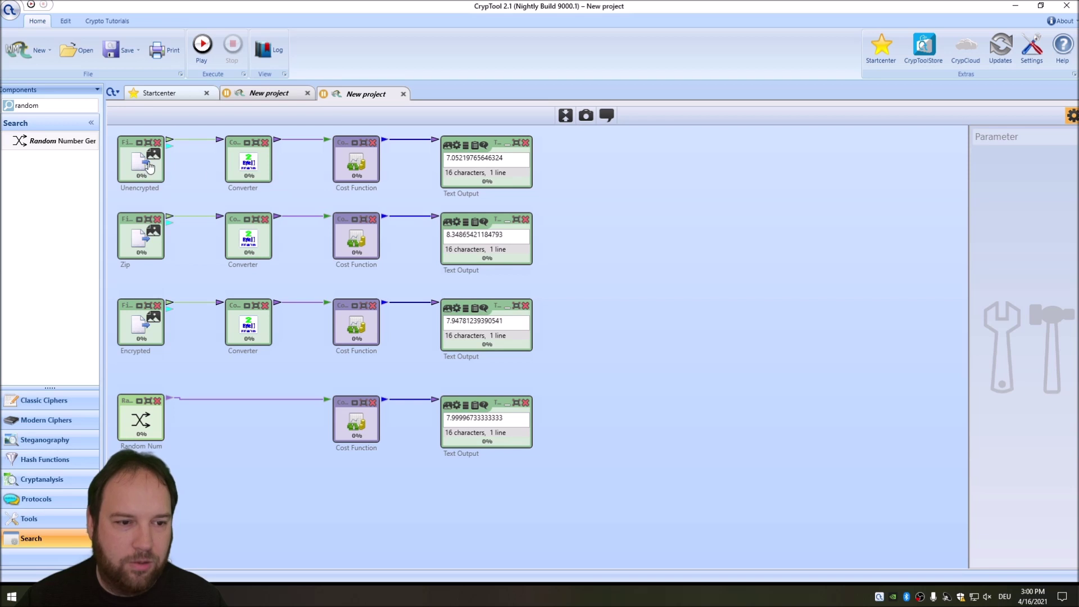
click(1025, 237)
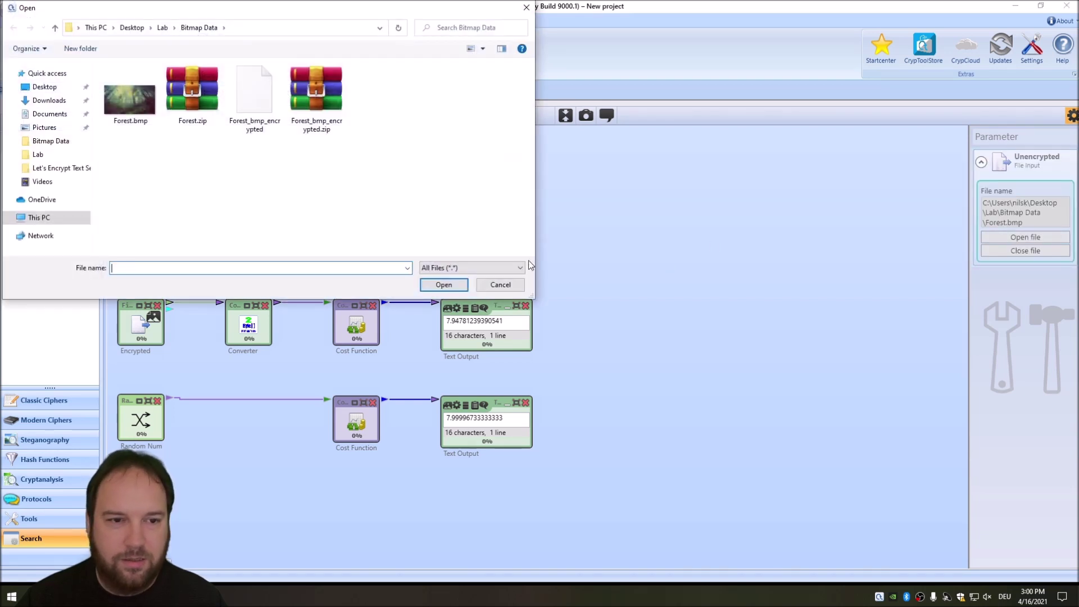
click(162, 28)
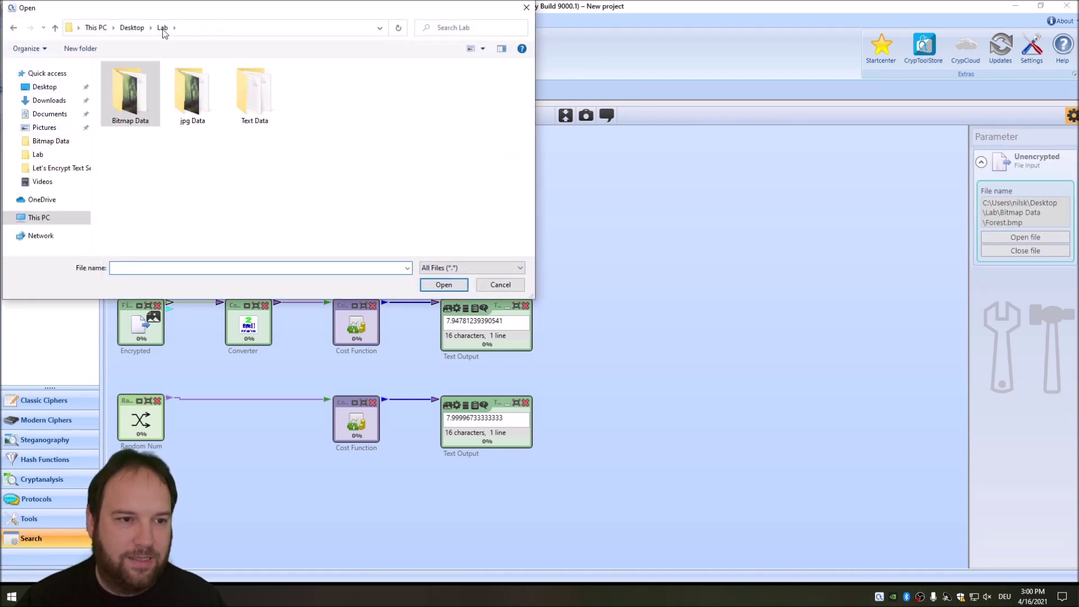
double_click(188, 98)
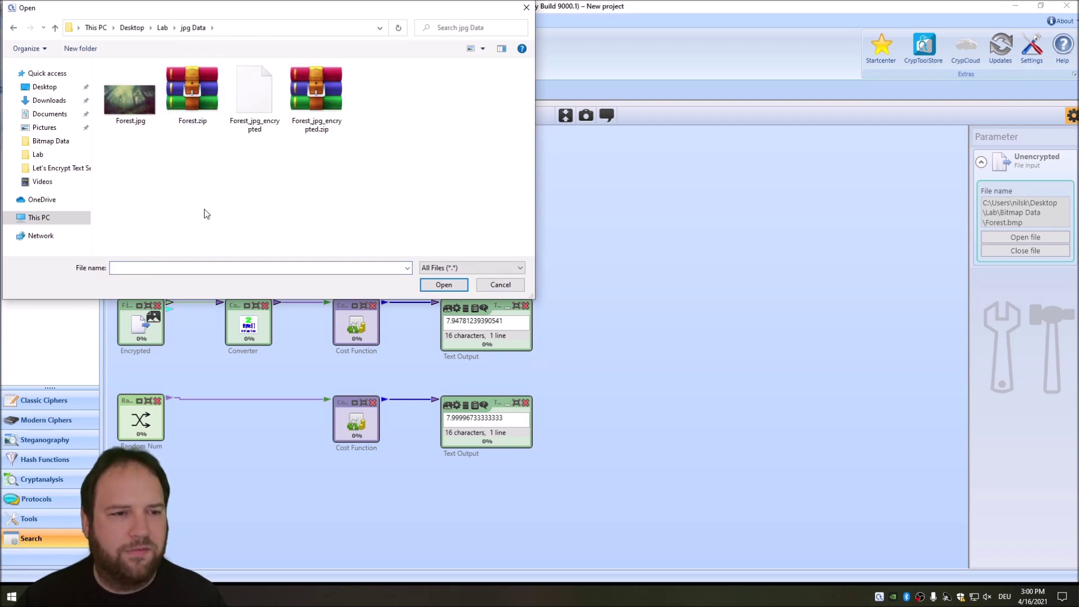
double_click(124, 95)
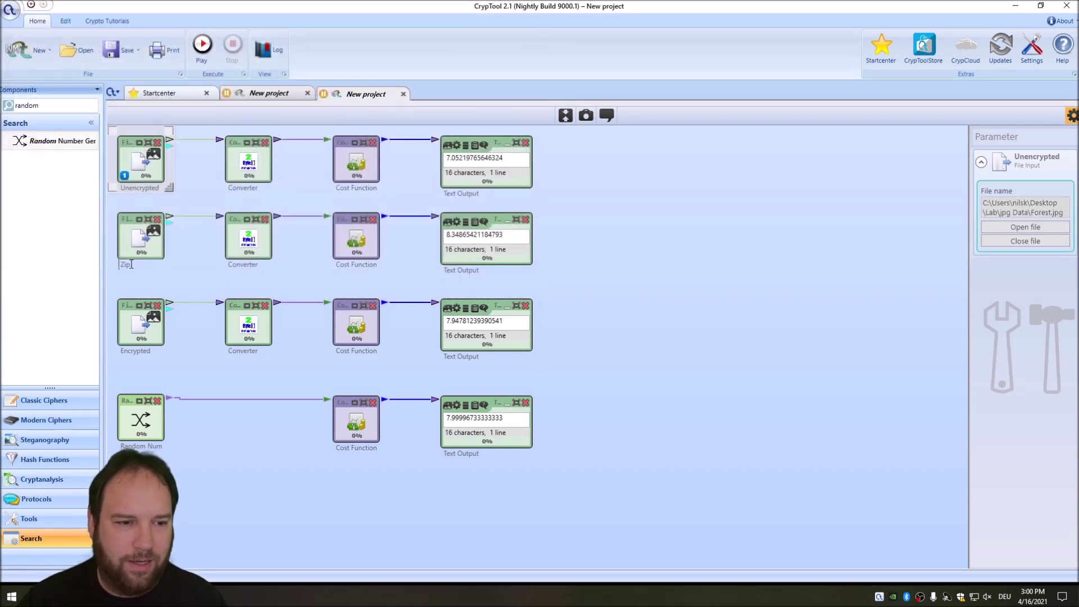
Step: Load Forest.zip from jpg Data into the Zip file input and Forest_jpg_encrypted into the Encrypted file input
click(152, 253)
click(1000, 236)
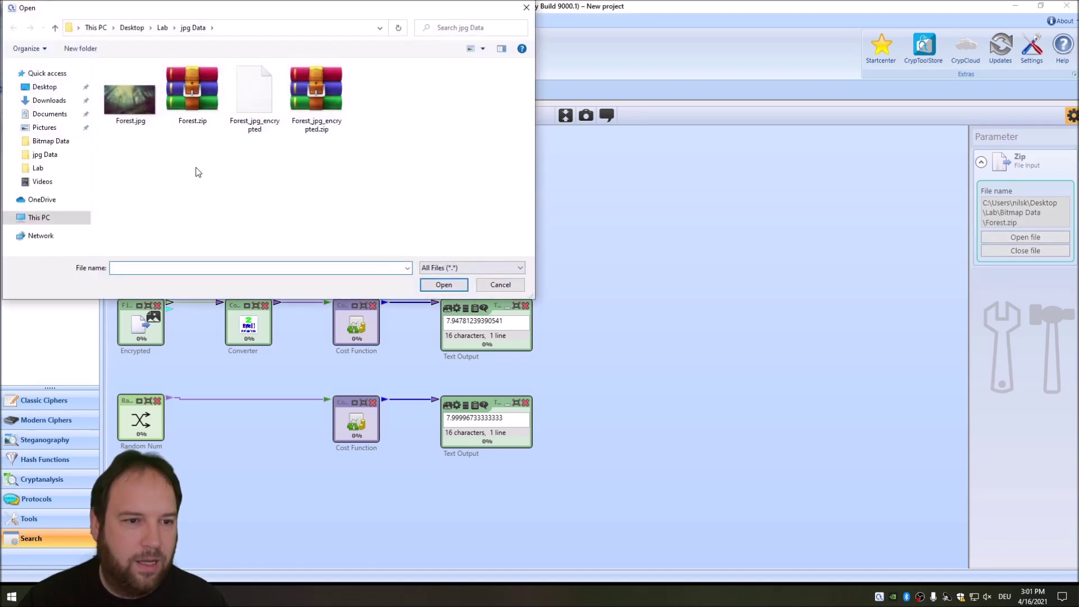
double_click(193, 88)
click(141, 323)
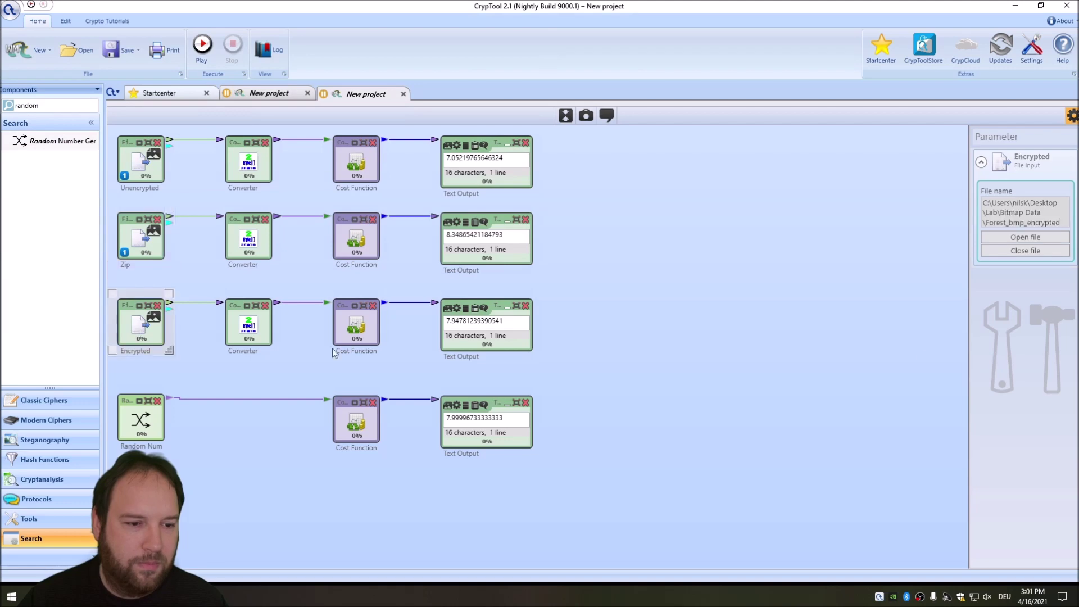
click(1015, 239)
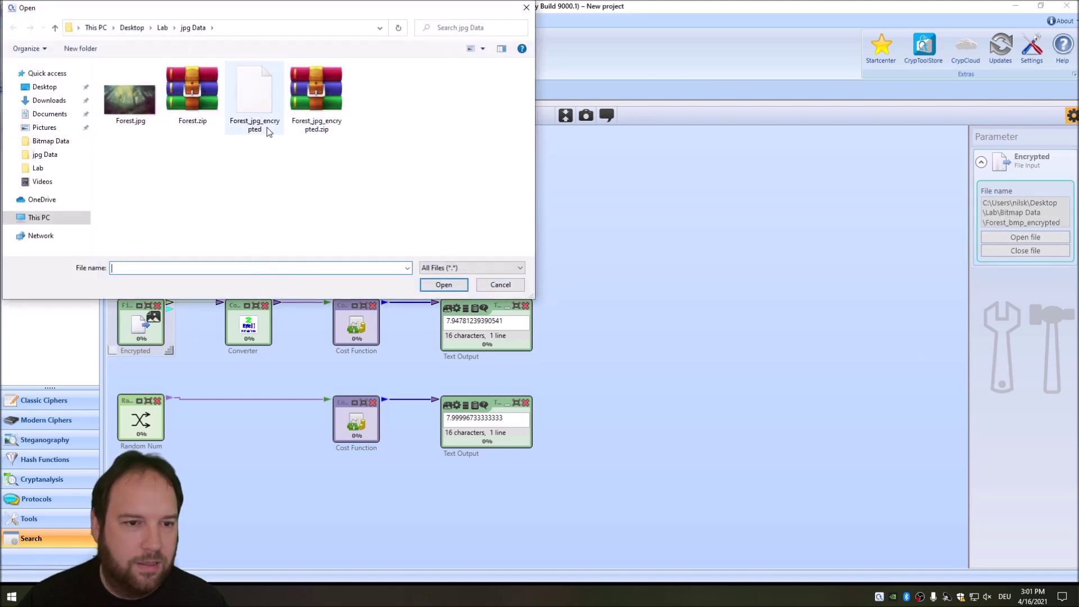
double_click(254, 101)
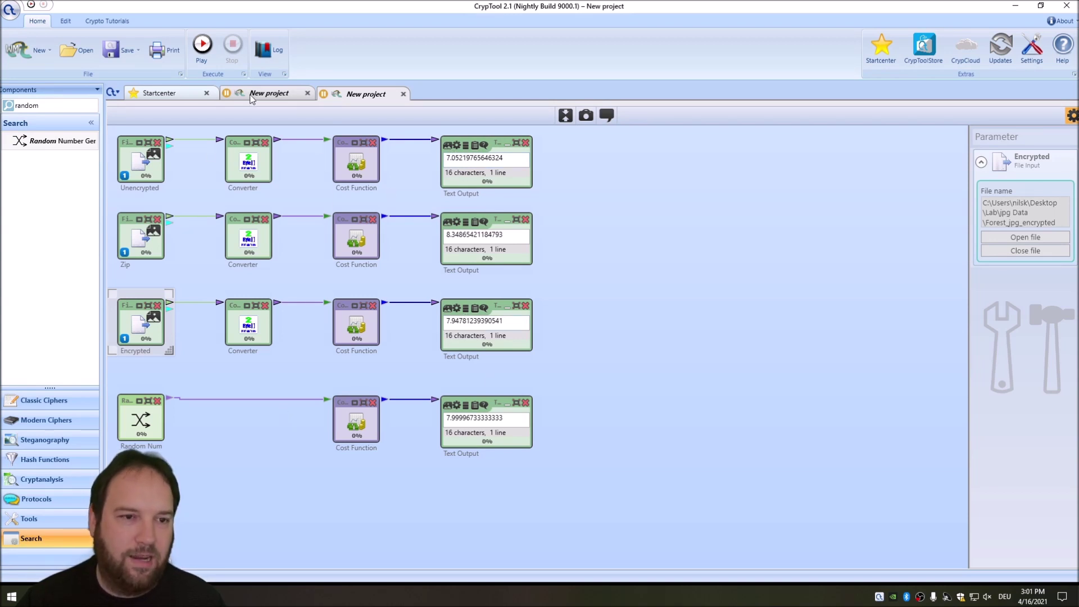
Step: Run the workspace on the JPEG file set and inspect the entropy output of the unencrypted image
click(213, 54)
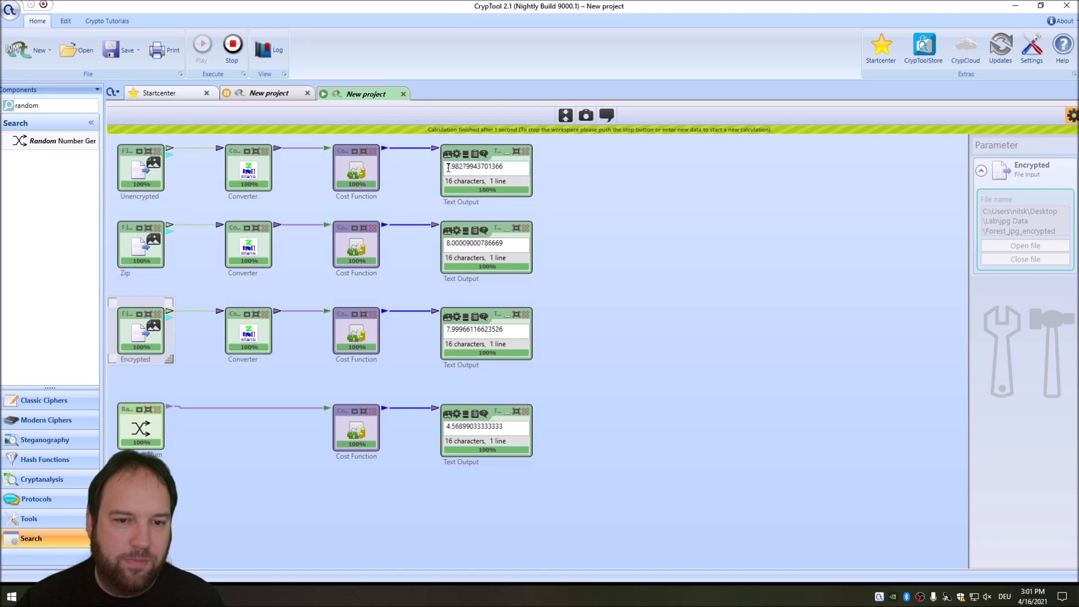
drag(445, 166, 504, 167)
click(507, 169)
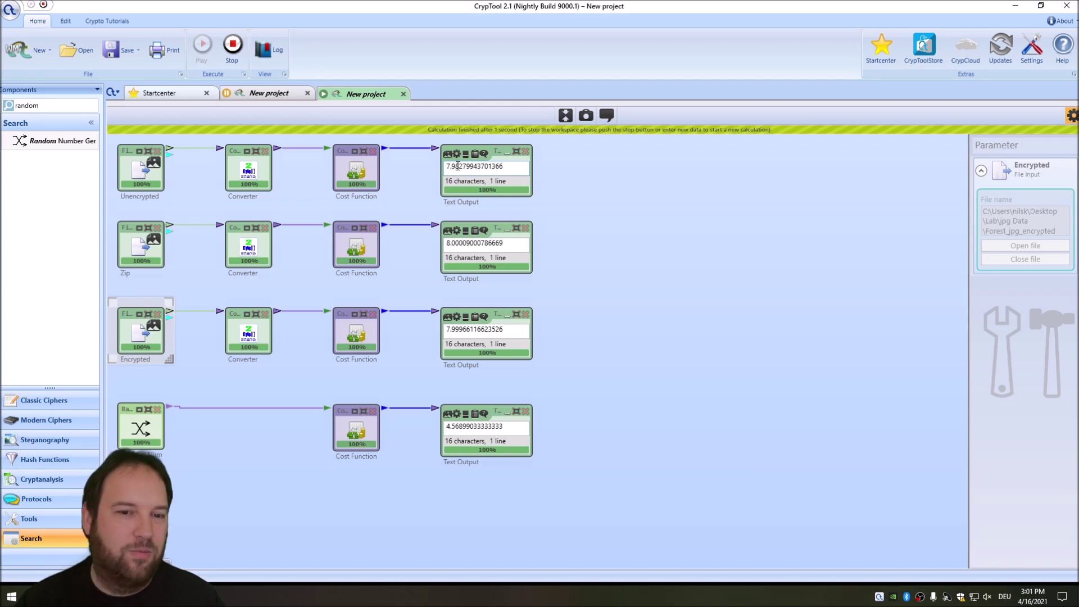
Step: Switch to File Explorer, compare the file sizes in the Lab folder's jpg Data subfolder, and return to CrypTool 2
key(alt+Tab)
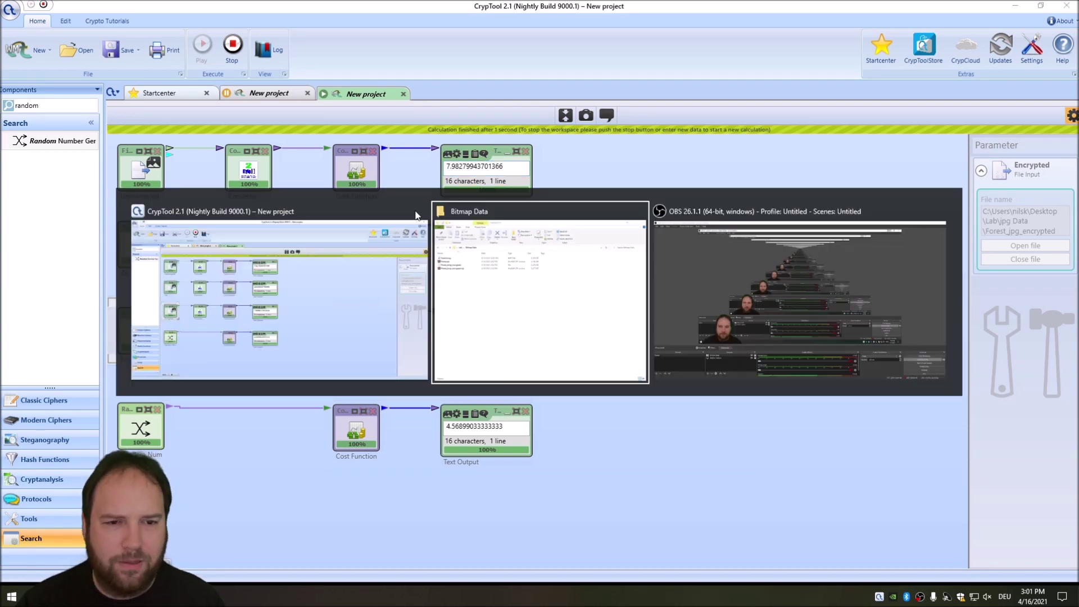
click(54, 118)
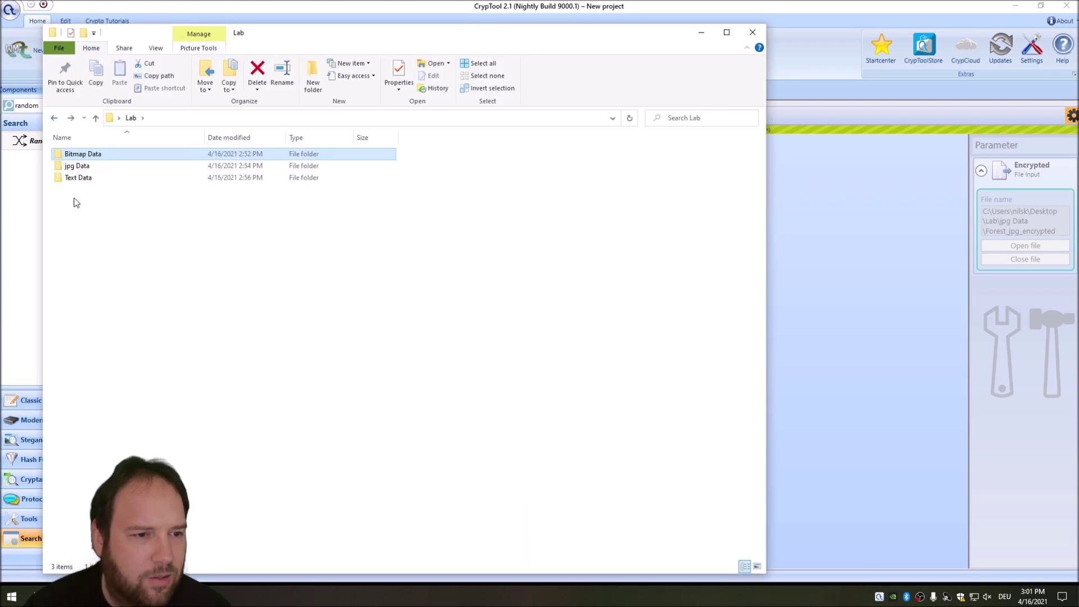
double_click(76, 166)
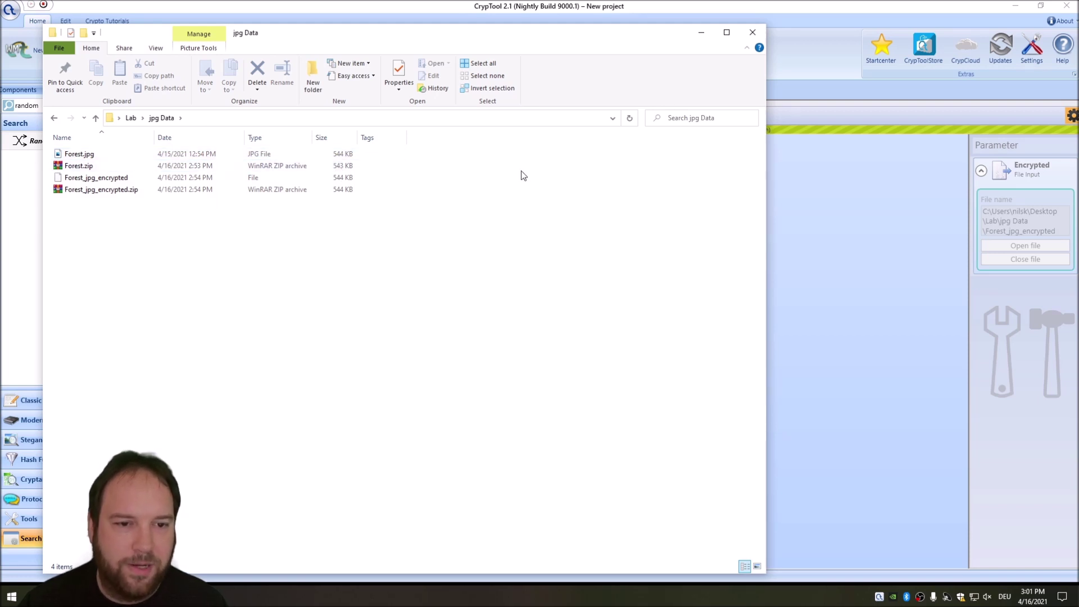
click(701, 32)
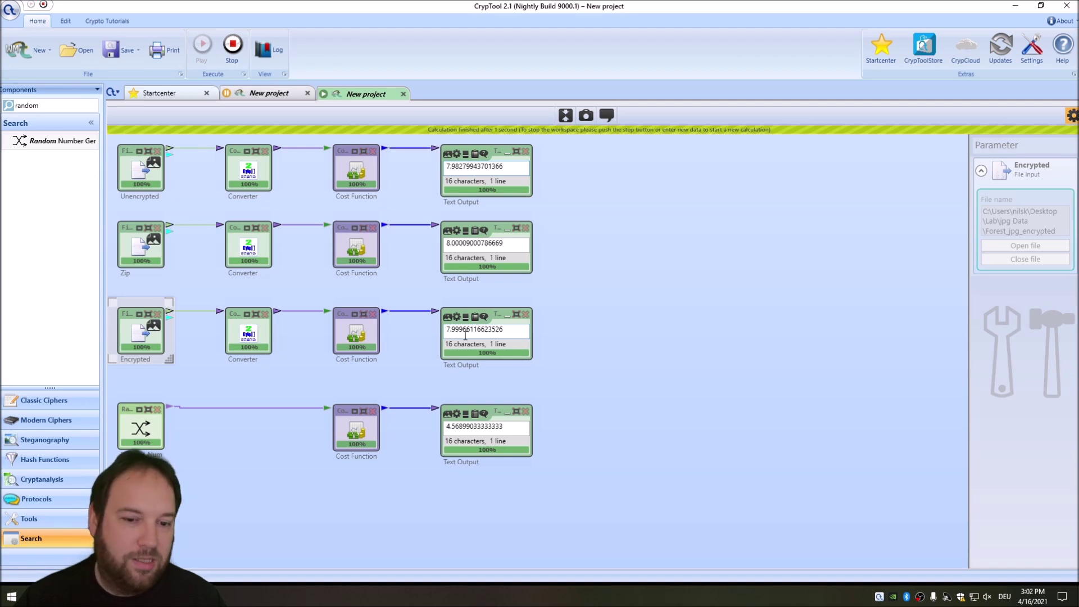
Step: Copy all components of the entropy workspace with their connections into a new workspace
click(175, 277)
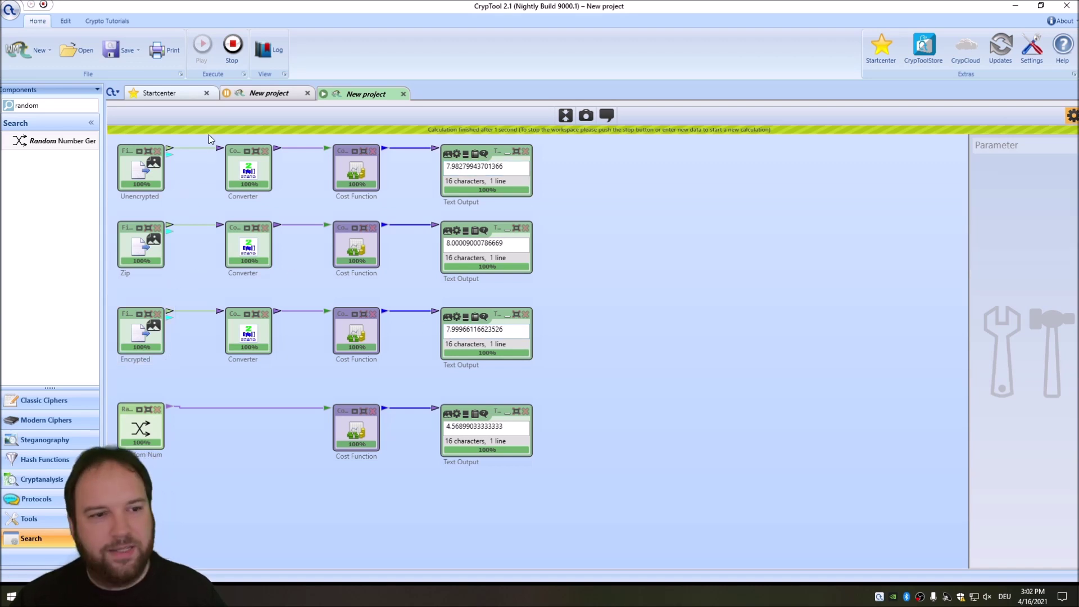
drag(697, 165, 130, 562)
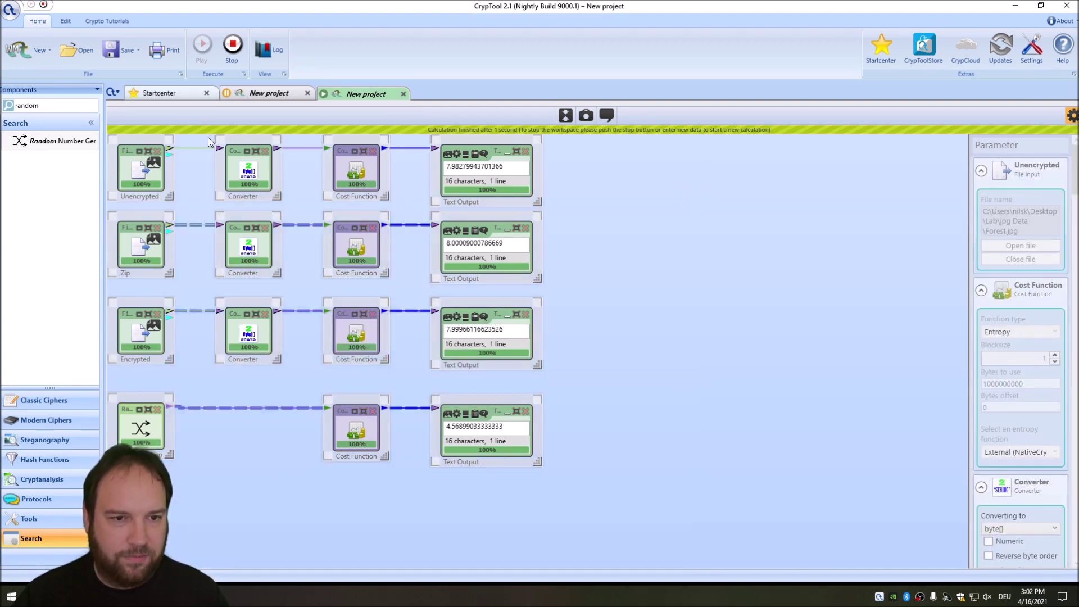
key(ctrl+n)
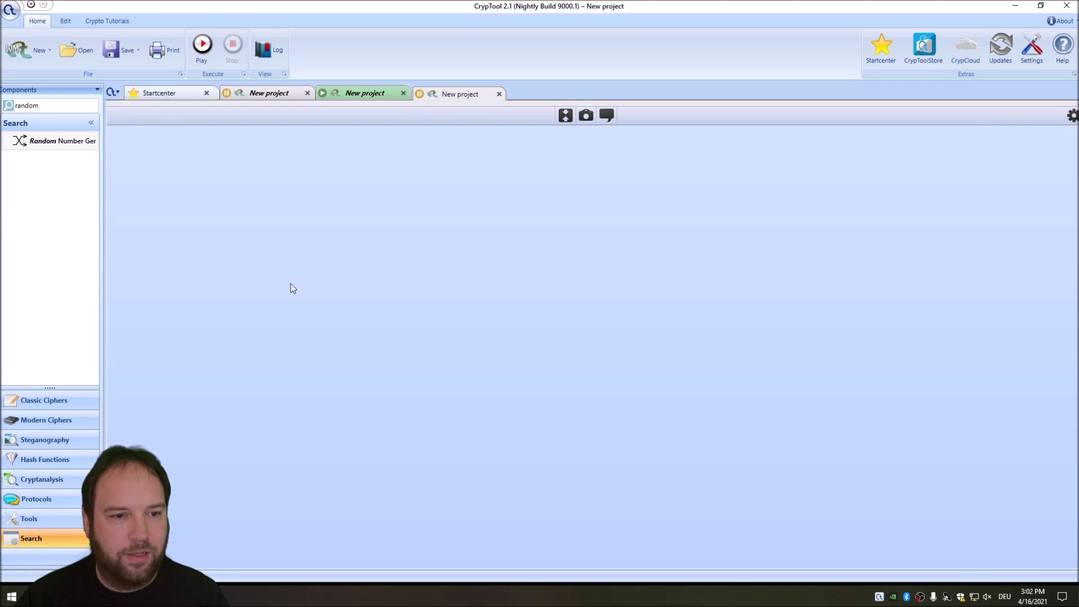
key(ctrl+v)
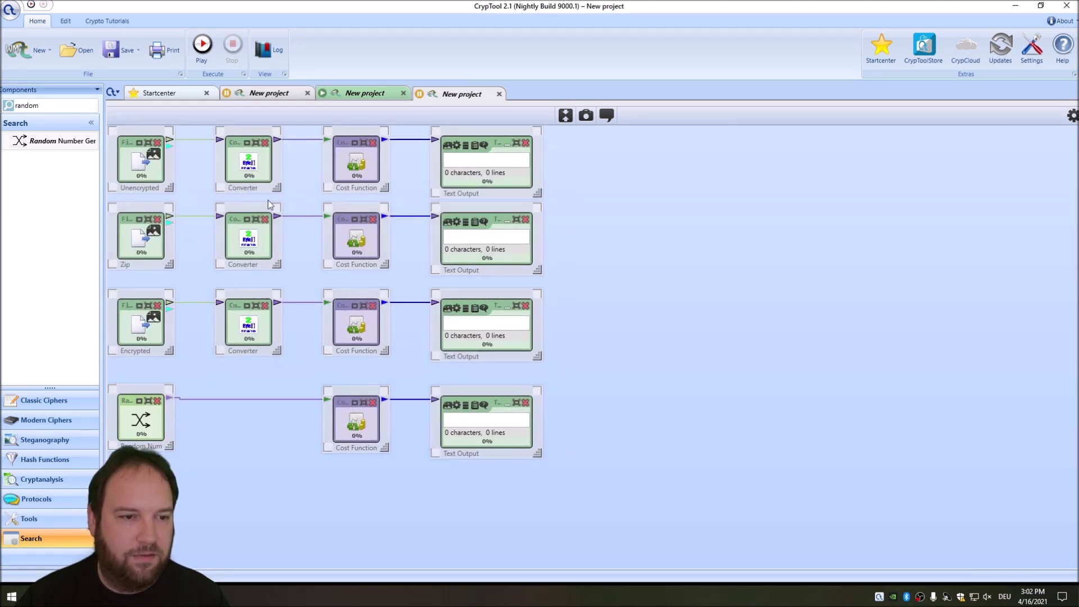
Step: Load text.txt from the Lab folder's Text Data subfolder into the new workspace's Unencrypted file input
click(147, 172)
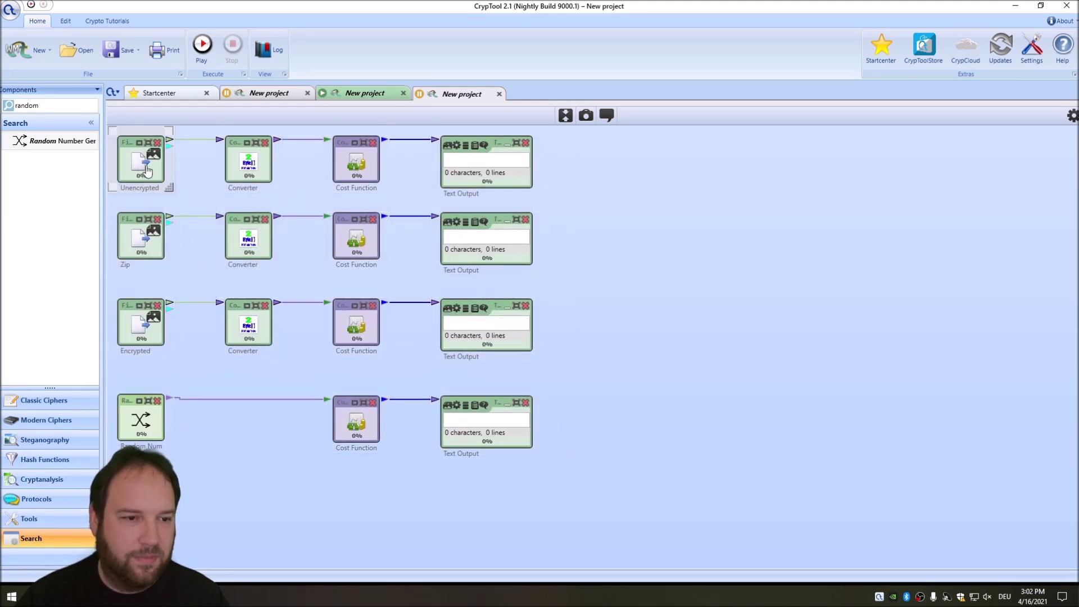
click(1073, 115)
click(1025, 227)
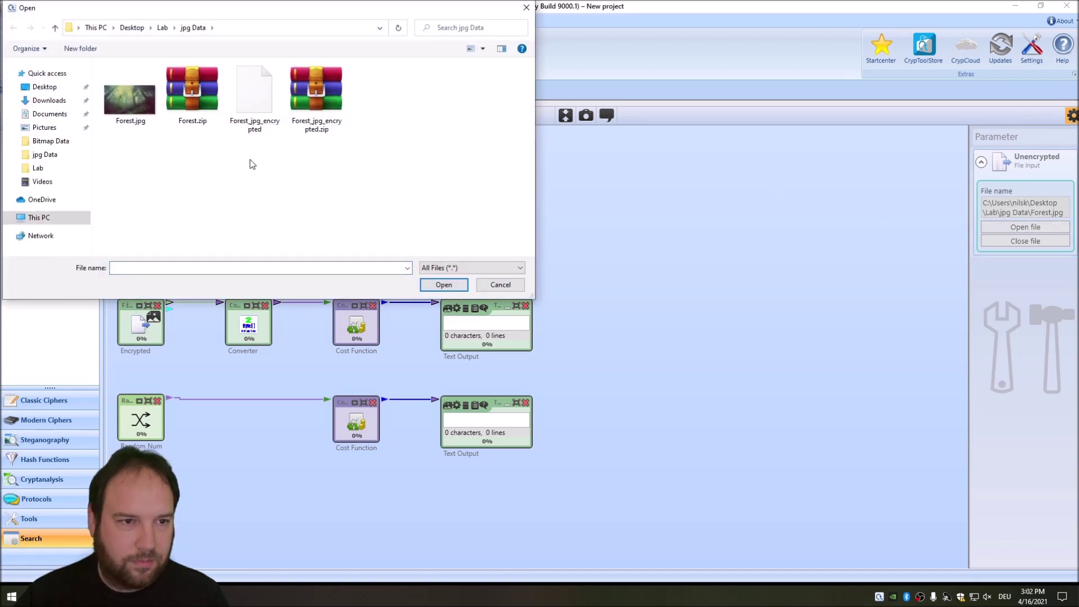
key(alt+Up)
double_click(256, 102)
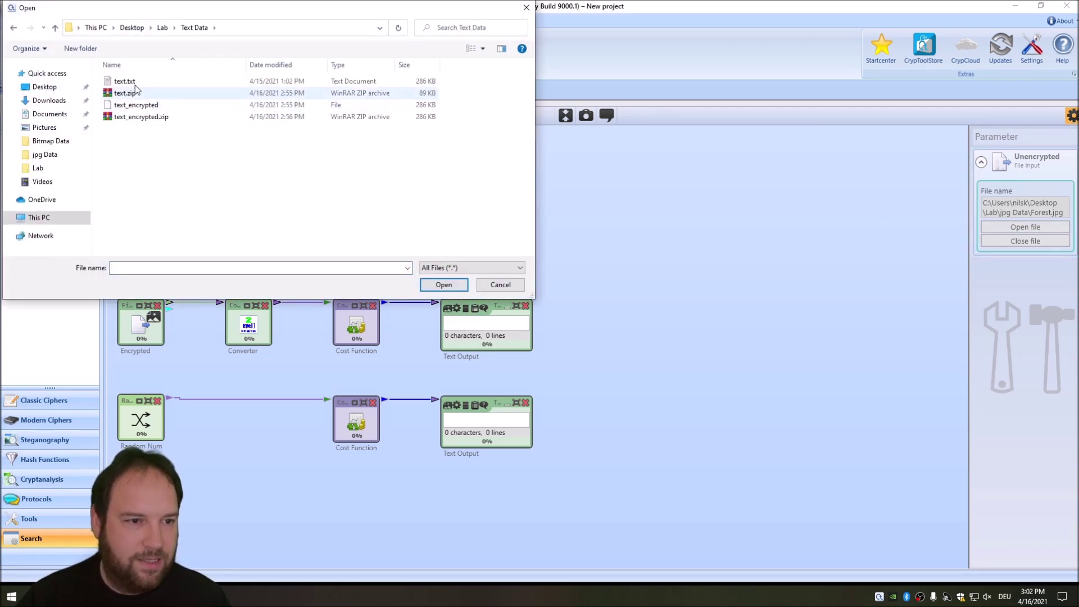
double_click(135, 83)
Step: Load text.zip from Text Data into the Zip file input and text_encrypted into the Encrypted file input
click(1026, 227)
double_click(155, 118)
click(144, 342)
click(1025, 237)
double_click(126, 104)
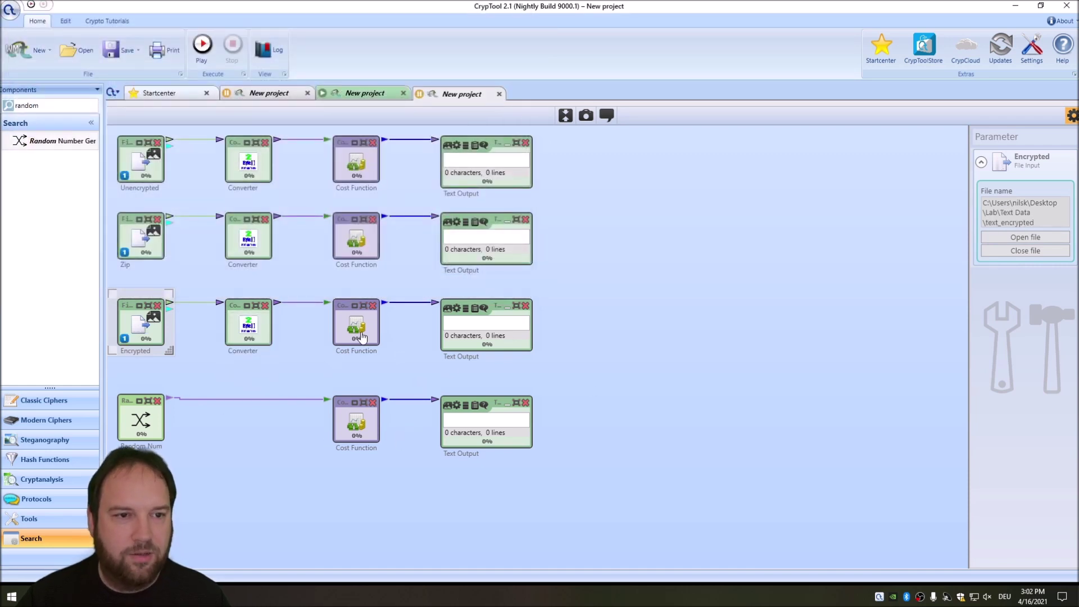
Step: Run the workspace on the text file set and inspect the entropy output of the unencrypted text
click(205, 48)
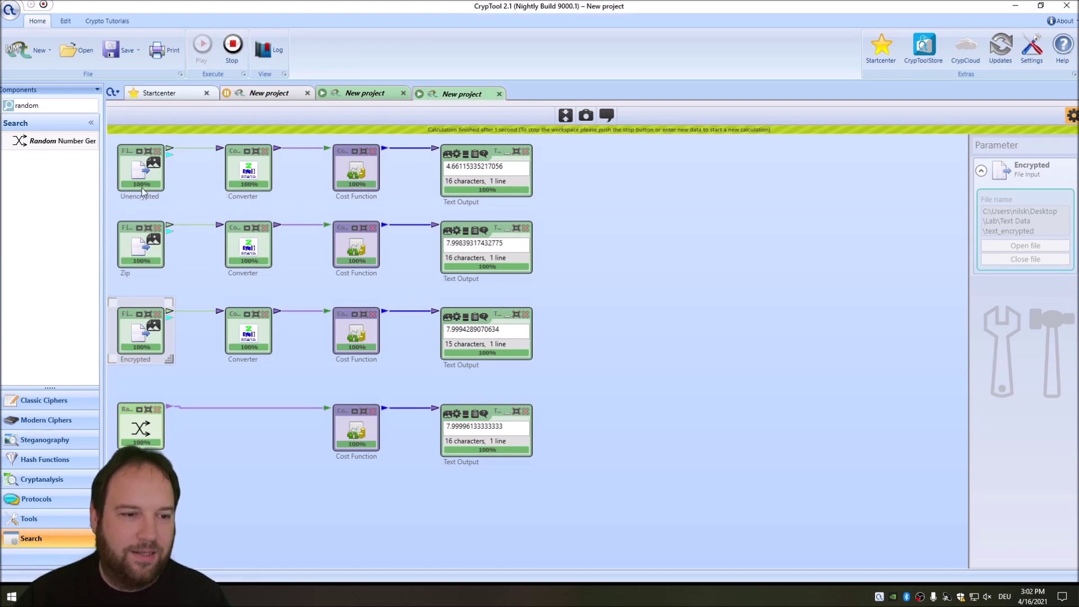
double_click(455, 168)
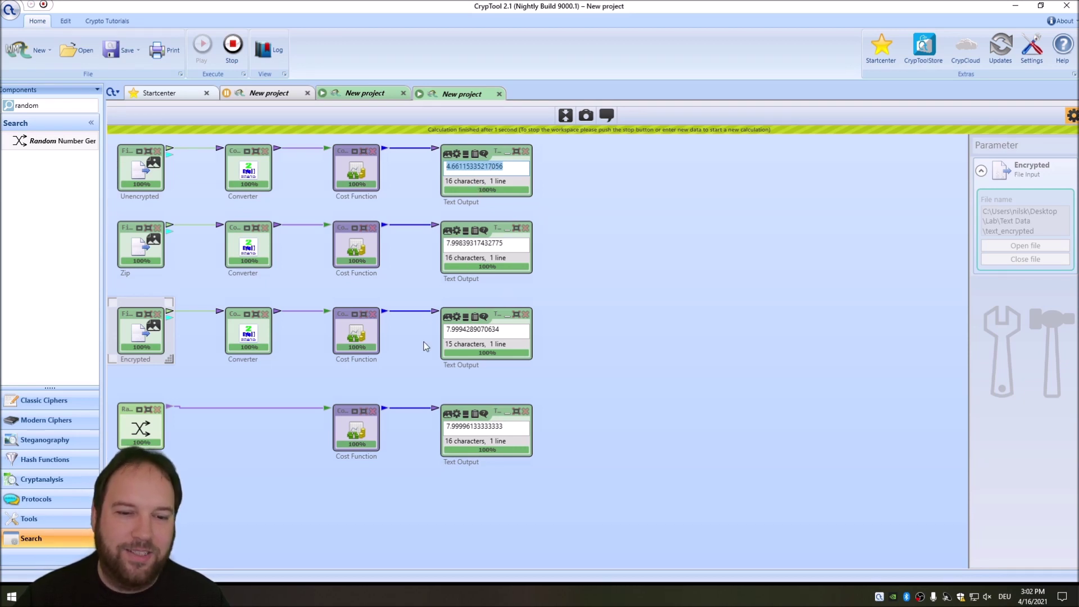
click(424, 170)
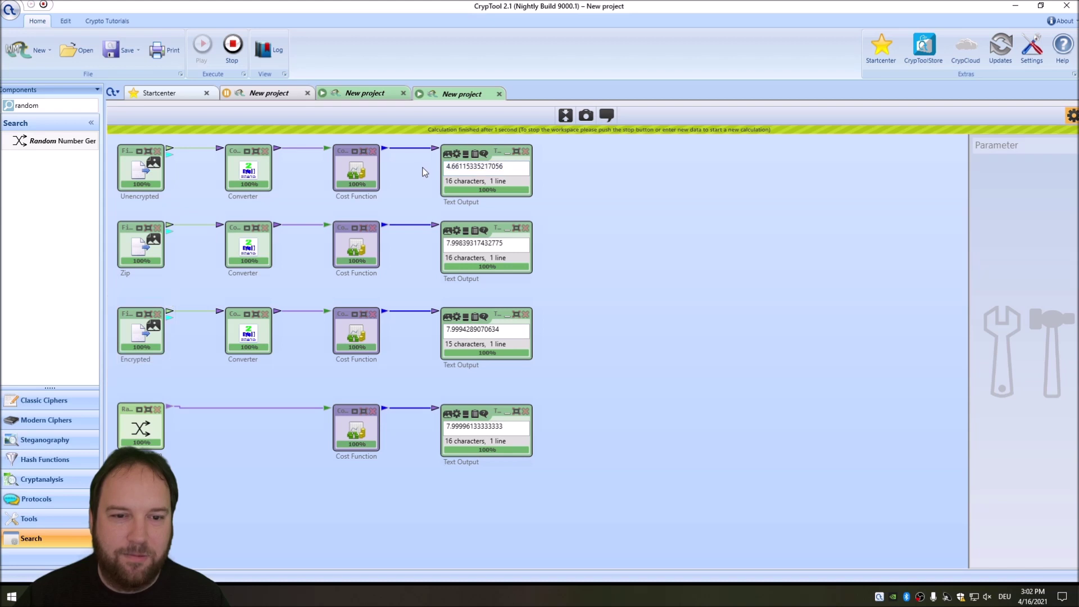
click(490, 148)
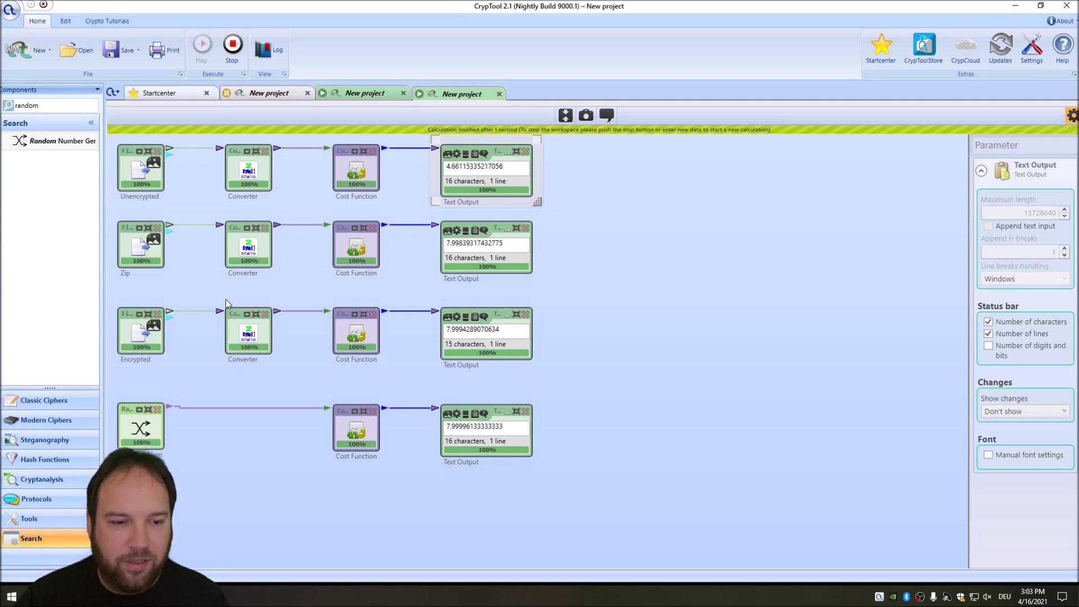
Step: Examine the entropy output of the encrypted text and compare it with that of the random data
drag(516, 330, 444, 330)
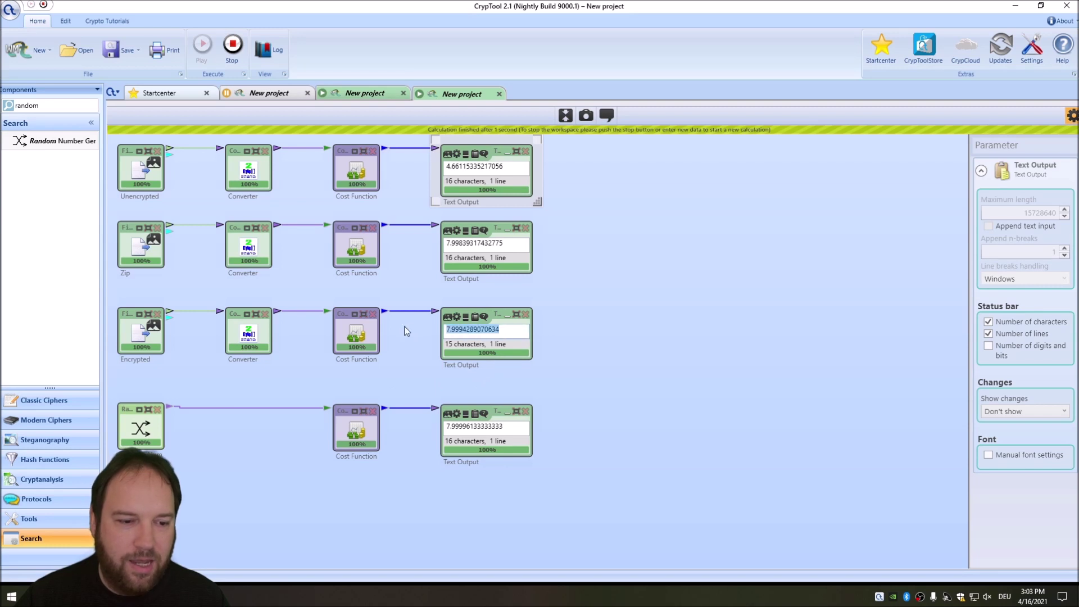
click(527, 336)
drag(520, 333, 426, 337)
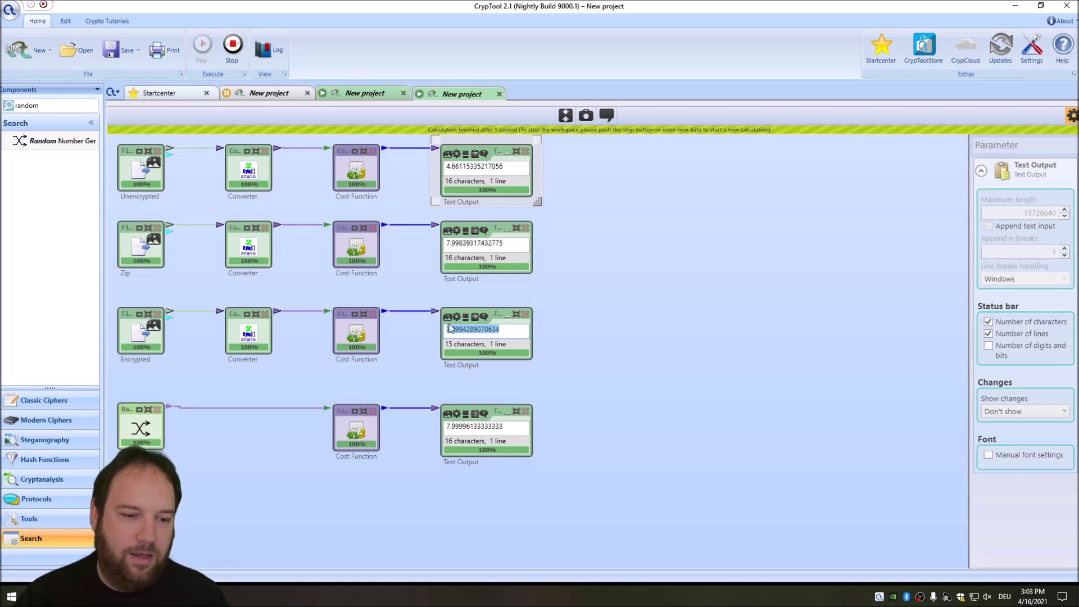
click(574, 418)
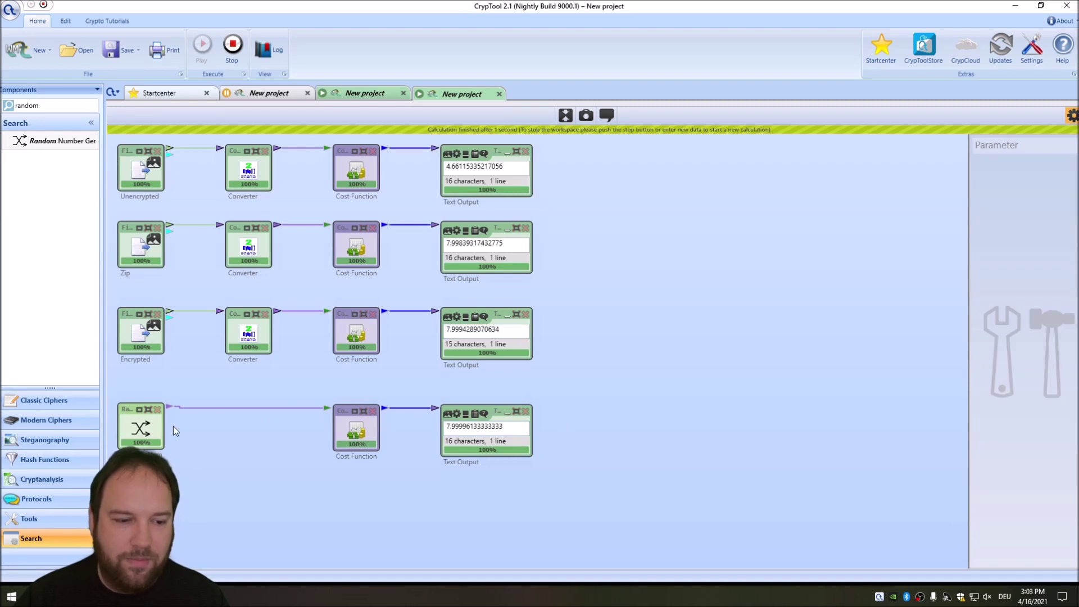
click(510, 429)
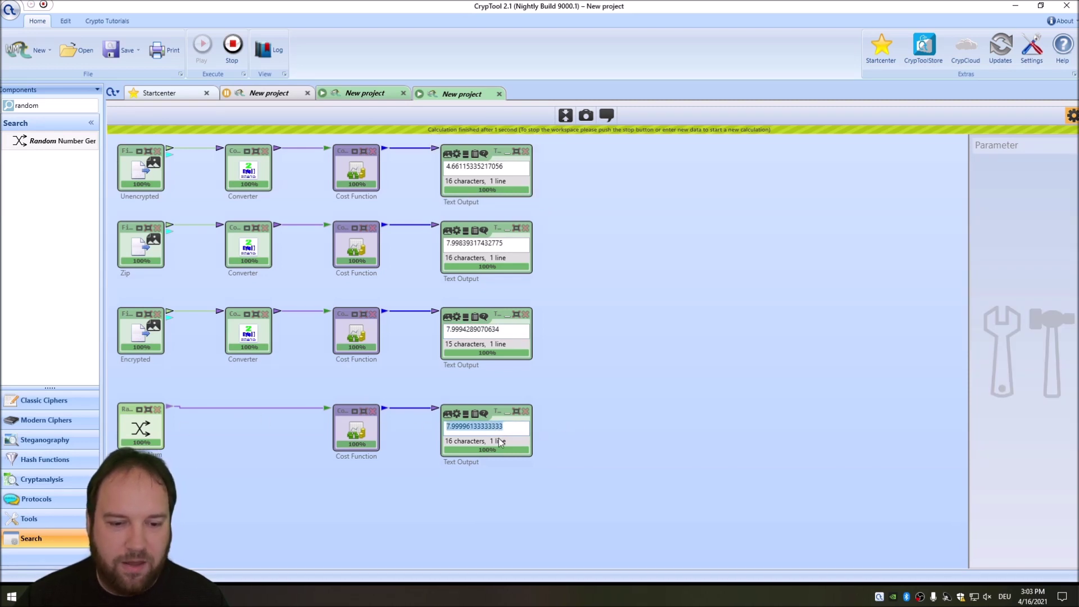
click(482, 386)
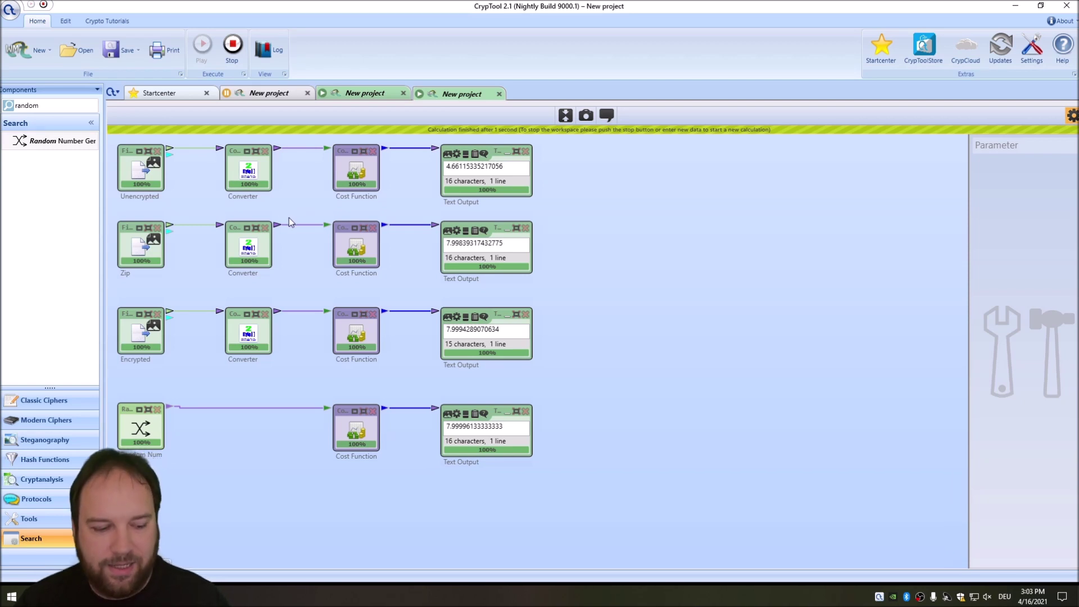
Step: Review the random and encrypted entropy outputs together once more, and return to the Startcenter
mouse_move(324, 225)
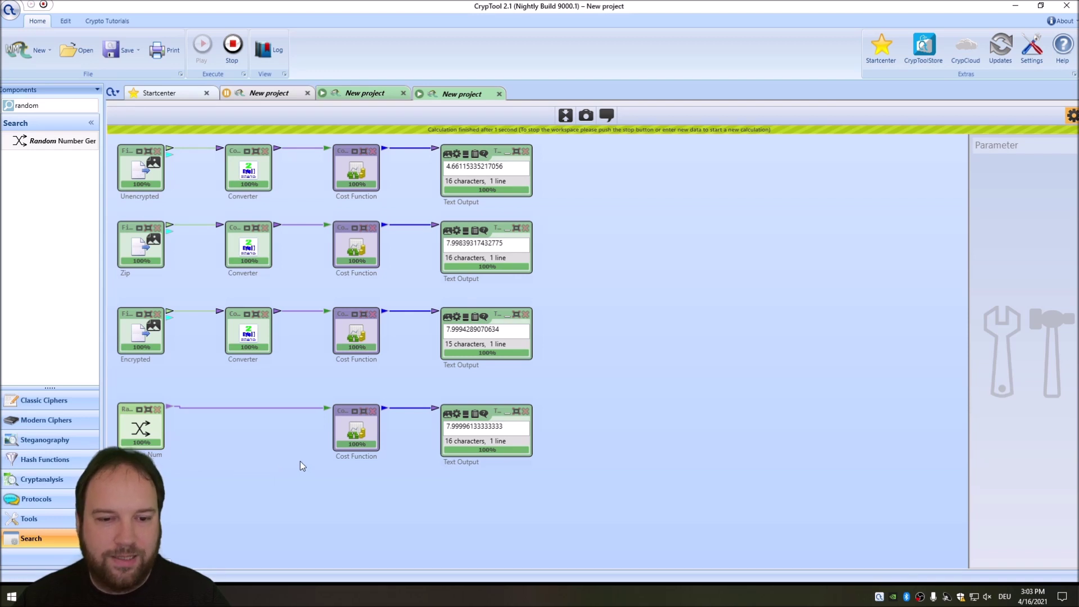
double_click(472, 426)
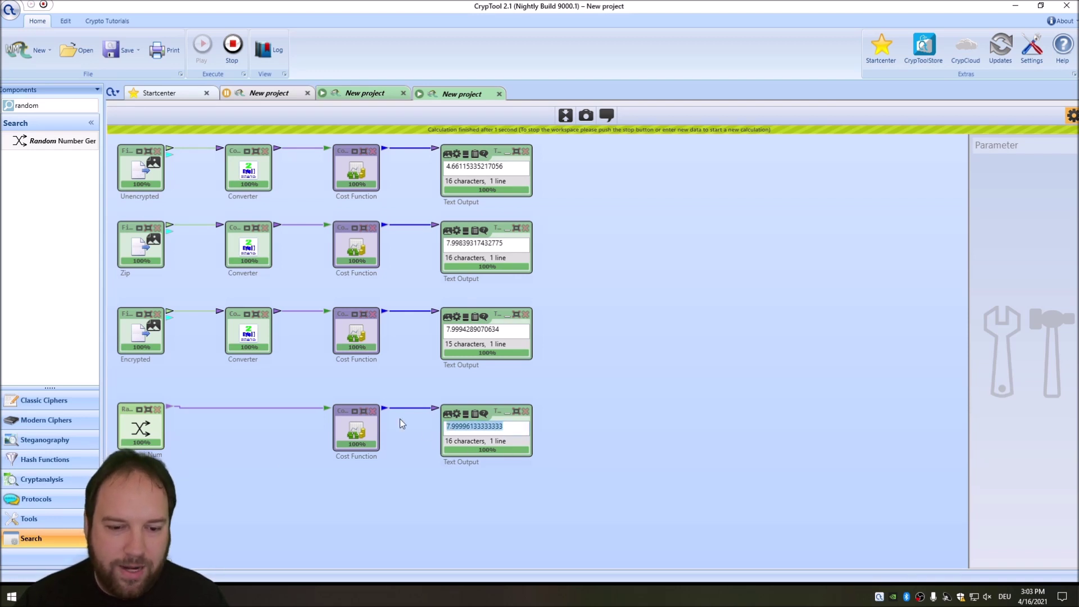
double_click(472, 329)
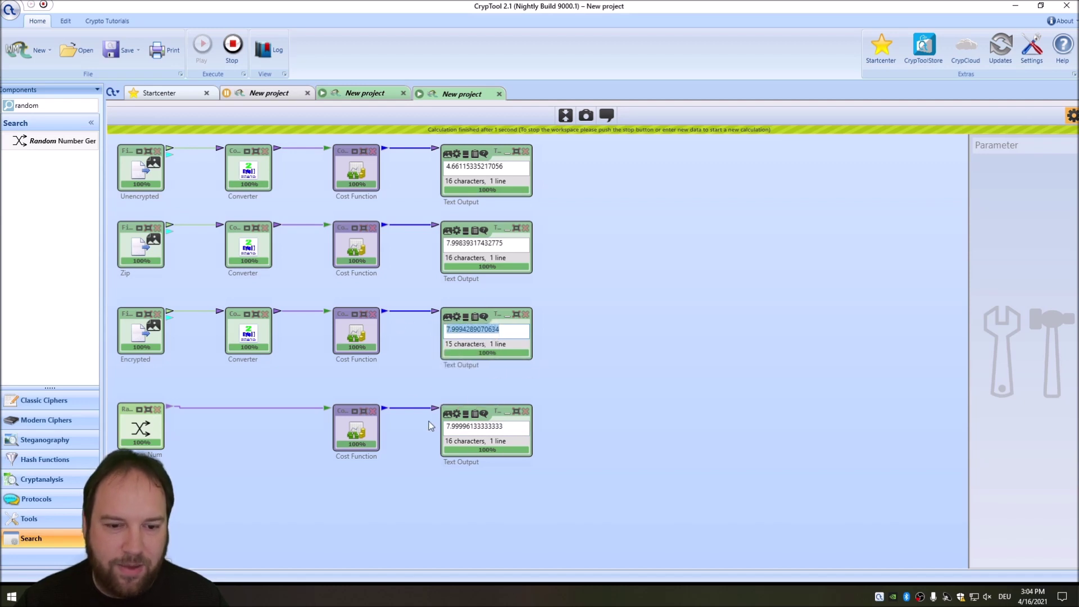
click(570, 445)
drag(626, 480, 454, 315)
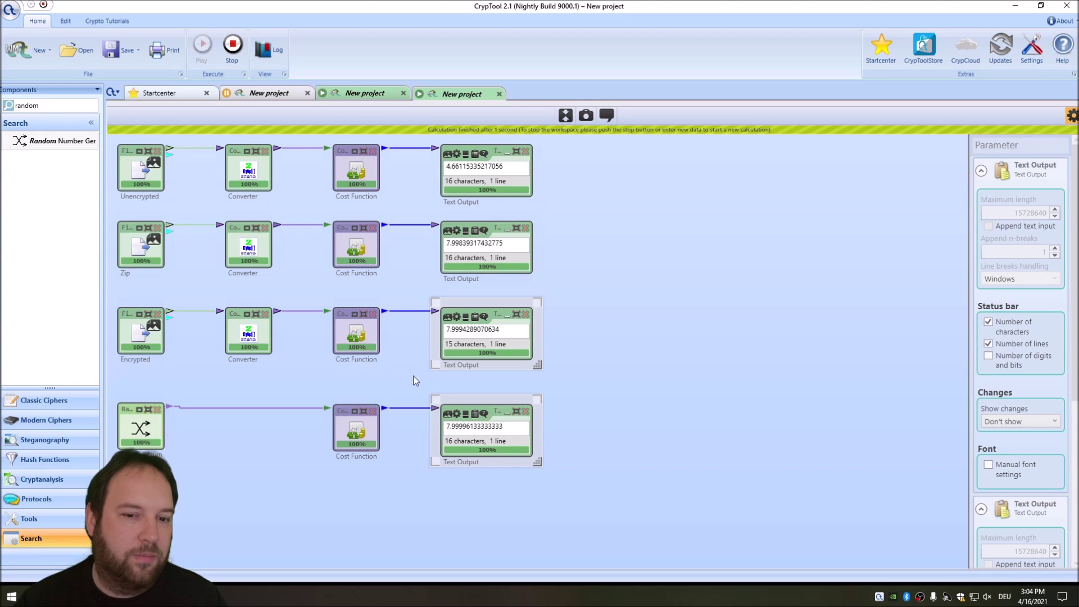
click(586, 385)
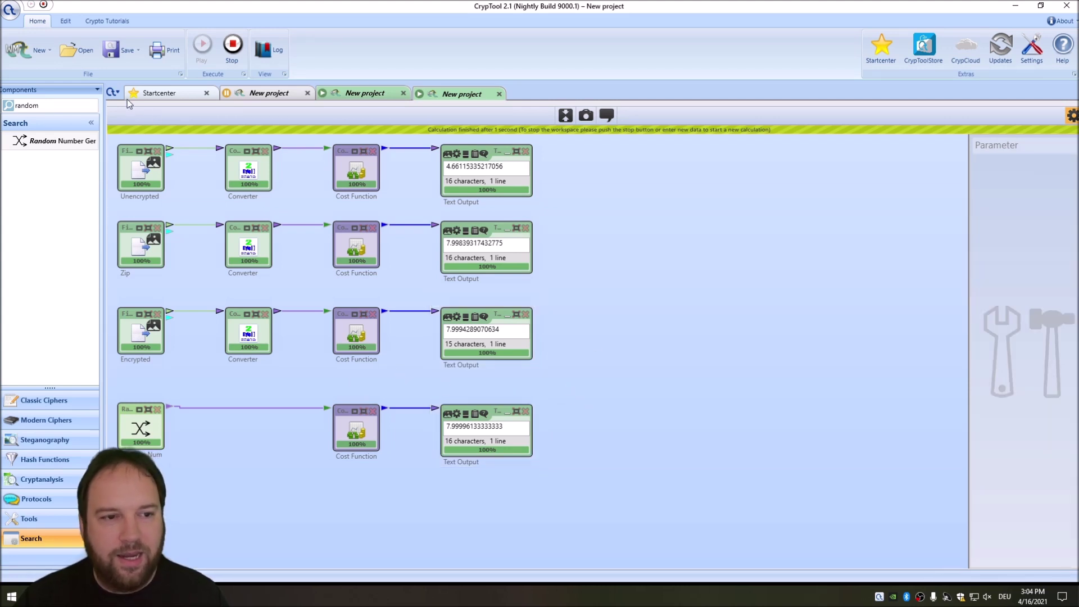
click(161, 94)
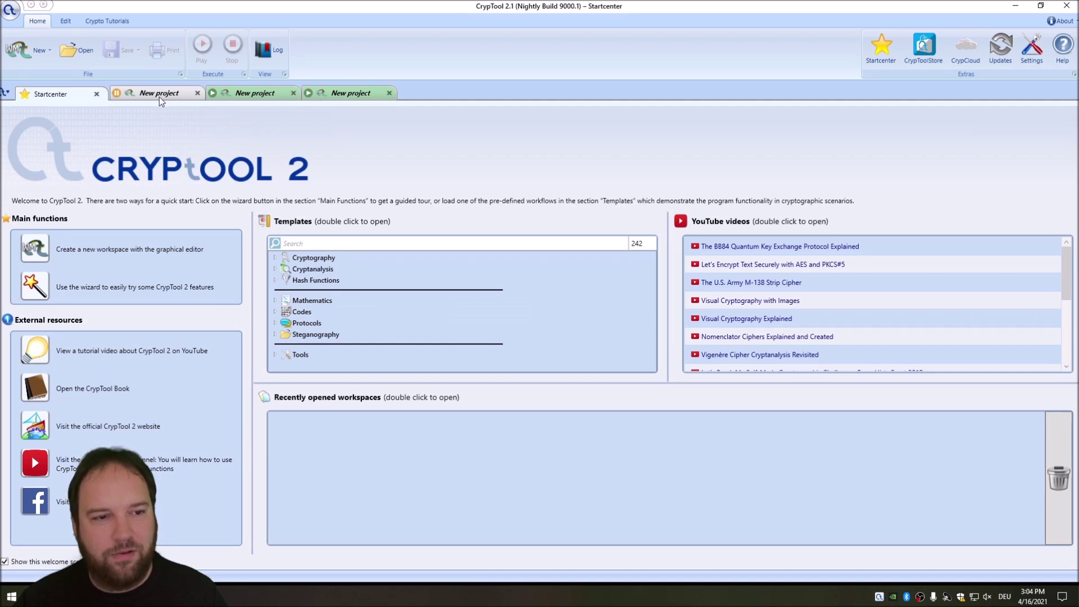